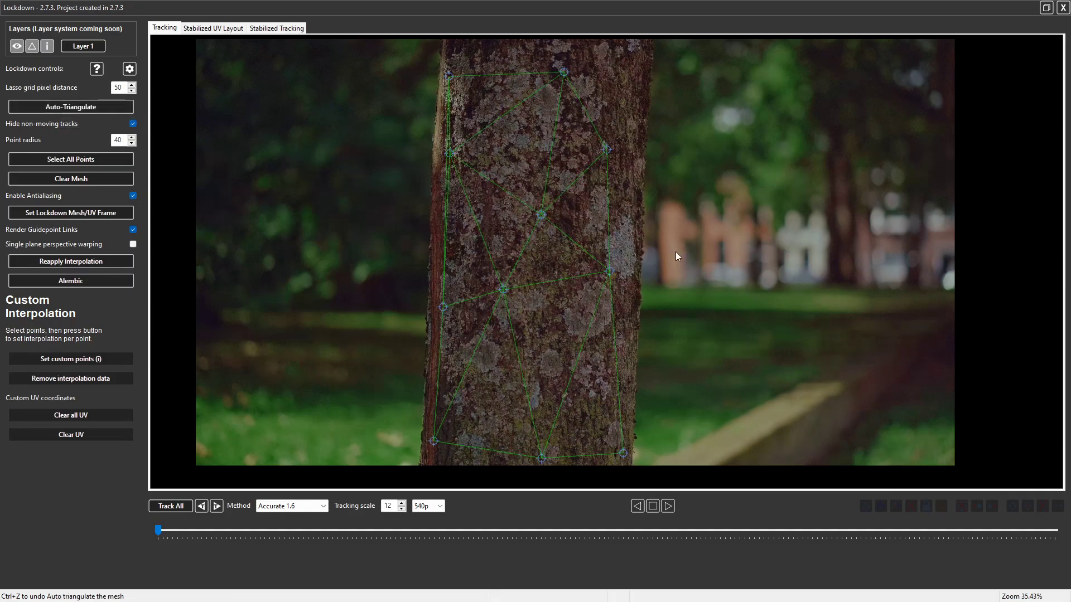
Step: Preview the footage, then lower the Flying Knee Punch Combo's Overdrive from 50 to 8
drag(169, 535, 764, 508)
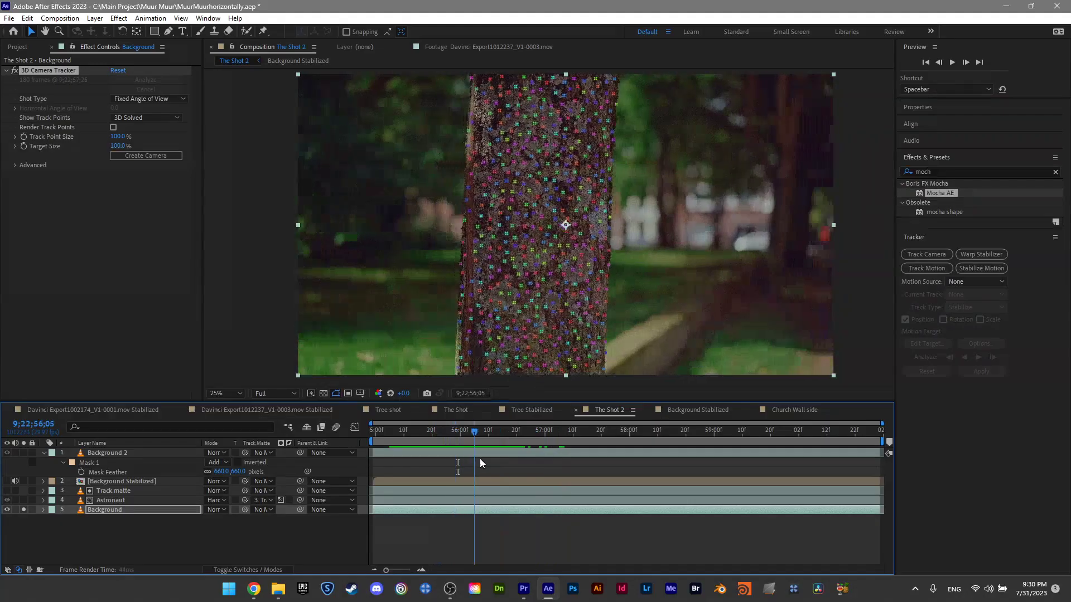
drag(480, 458, 430, 468)
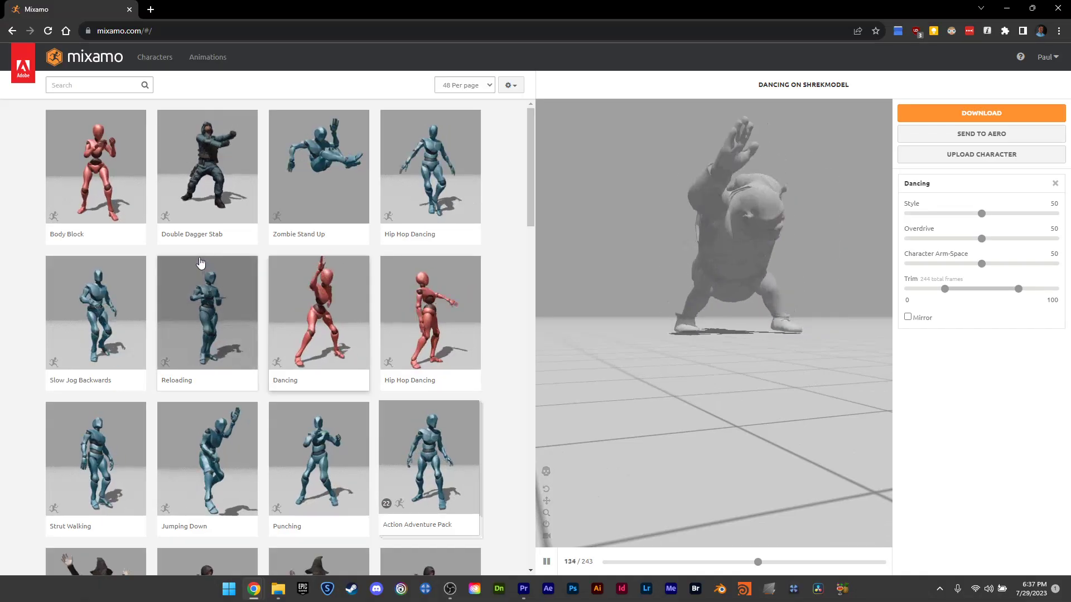
scroll(211, 344, down, 5)
scroll(211, 343, down, 8)
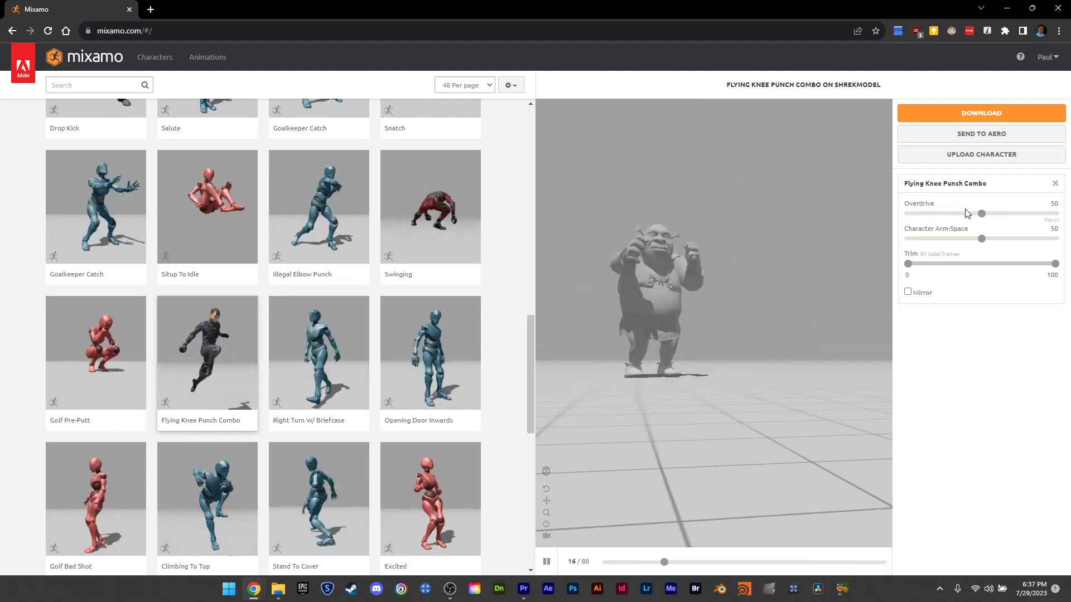
drag(981, 213, 920, 214)
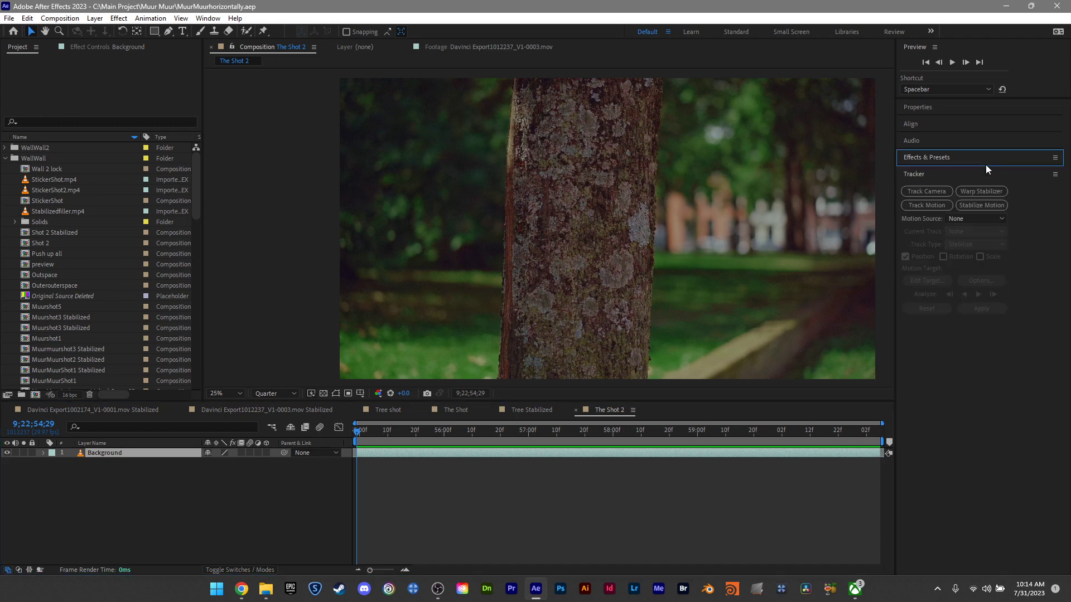
Step: Search 'lockd' and apply Lockdown to The Shot 2's Background layer
click(938, 173)
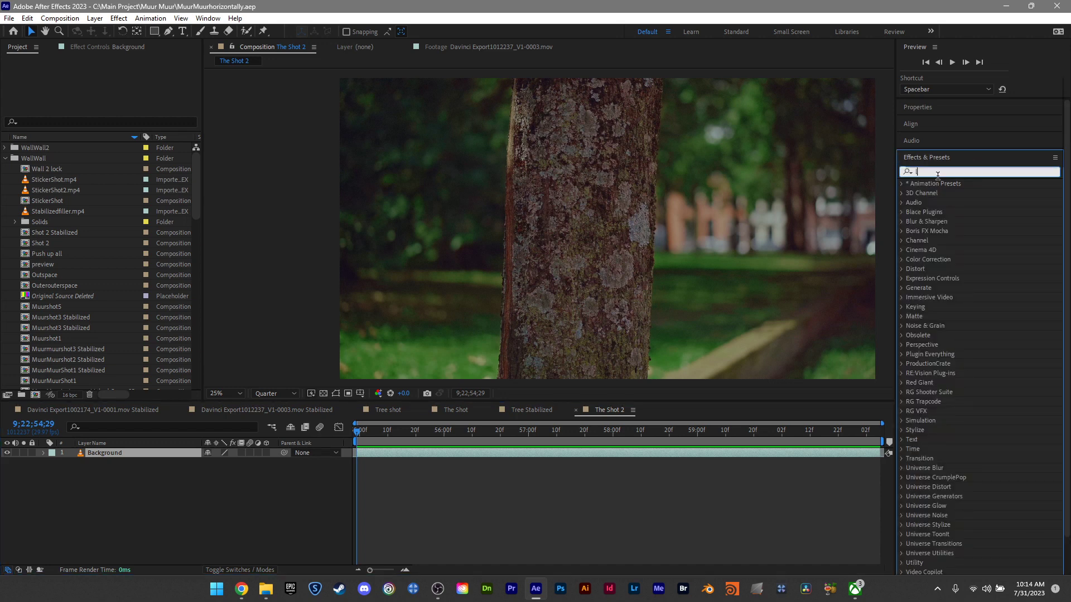
text(lockd)
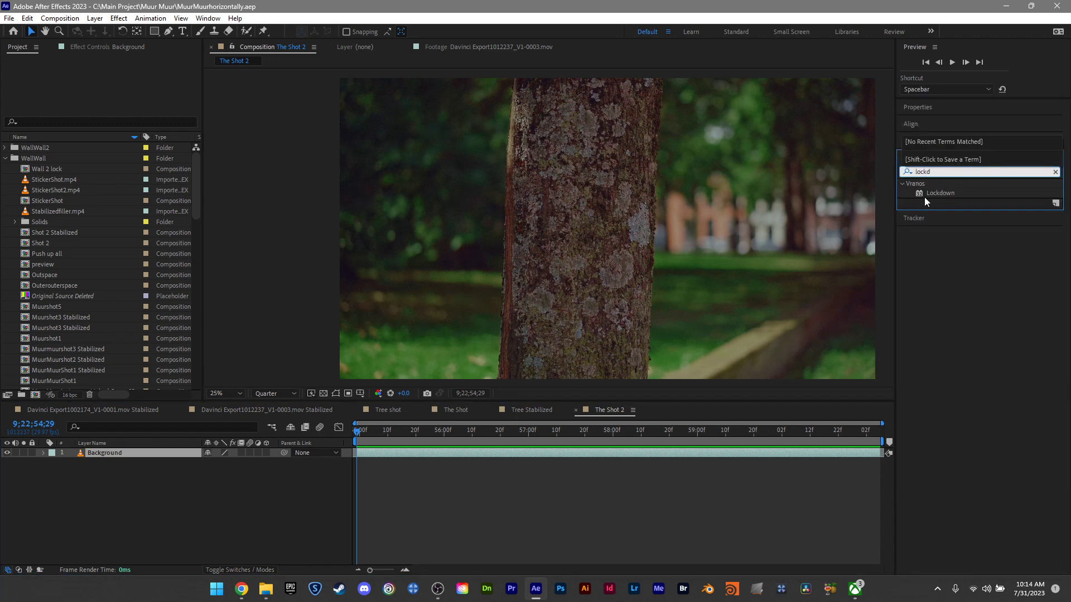
drag(917, 216, 107, 454)
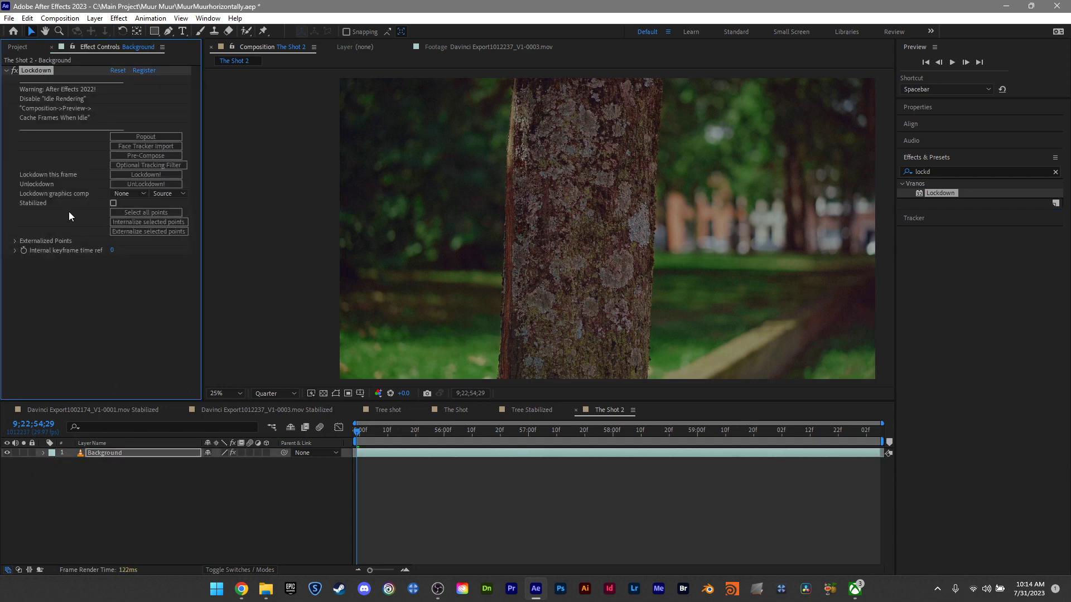
Step: Open Lockdown's tracker popout and place tracking points across the trunk's bark
click(156, 138)
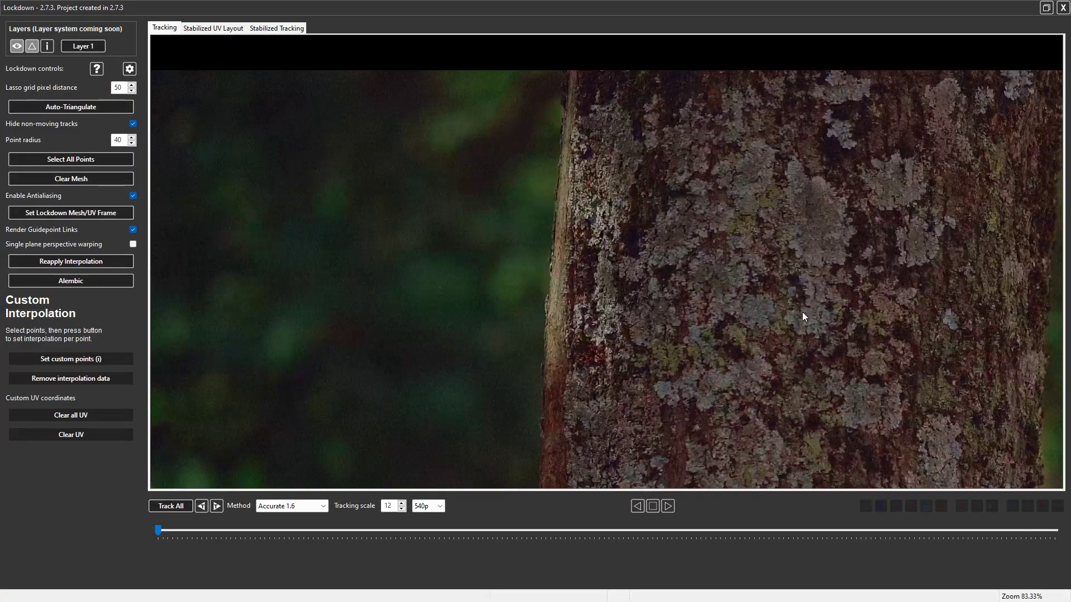
click(621, 257)
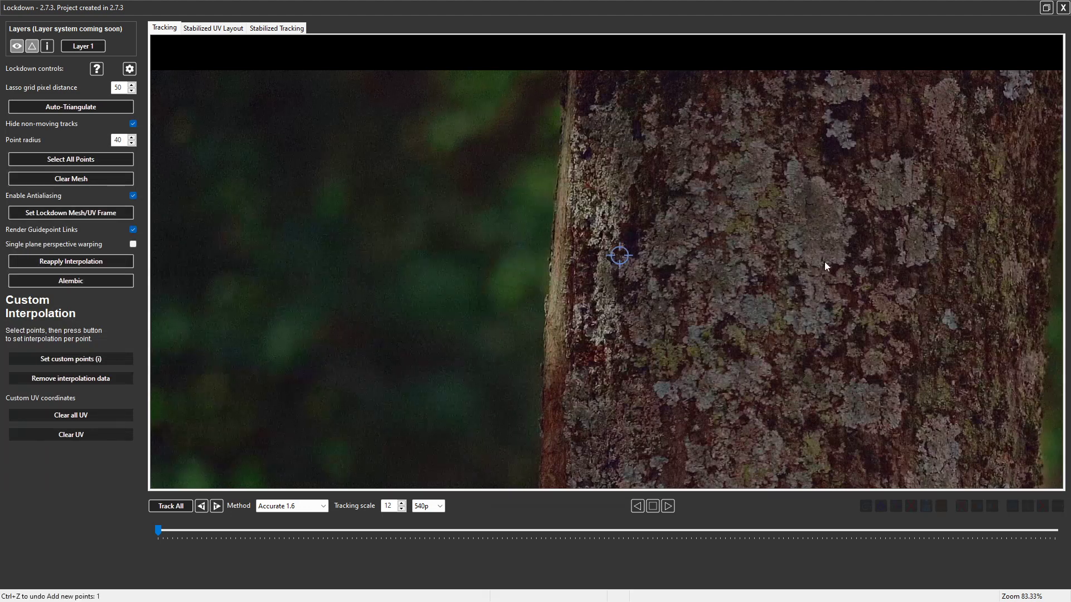
drag(824, 266, 637, 283)
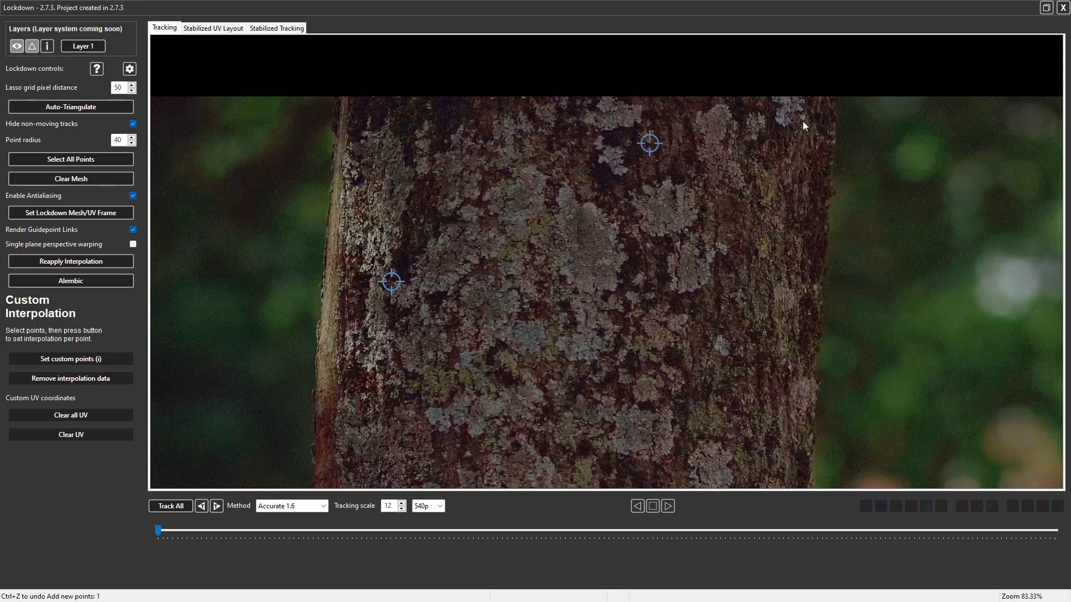
drag(777, 418, 723, 268)
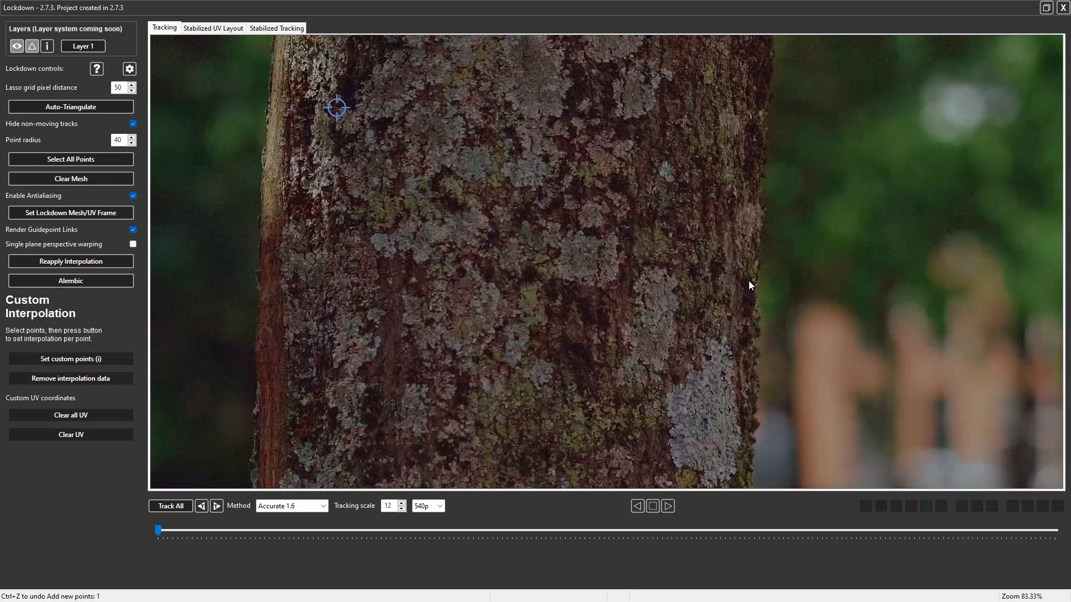
drag(728, 452, 757, 250)
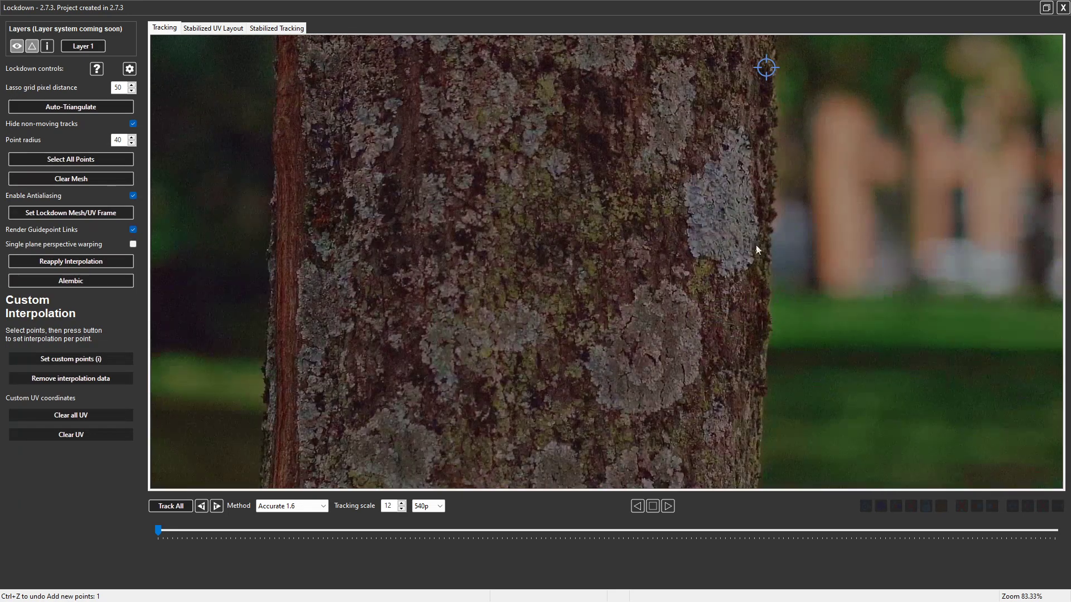
drag(722, 283, 571, 425)
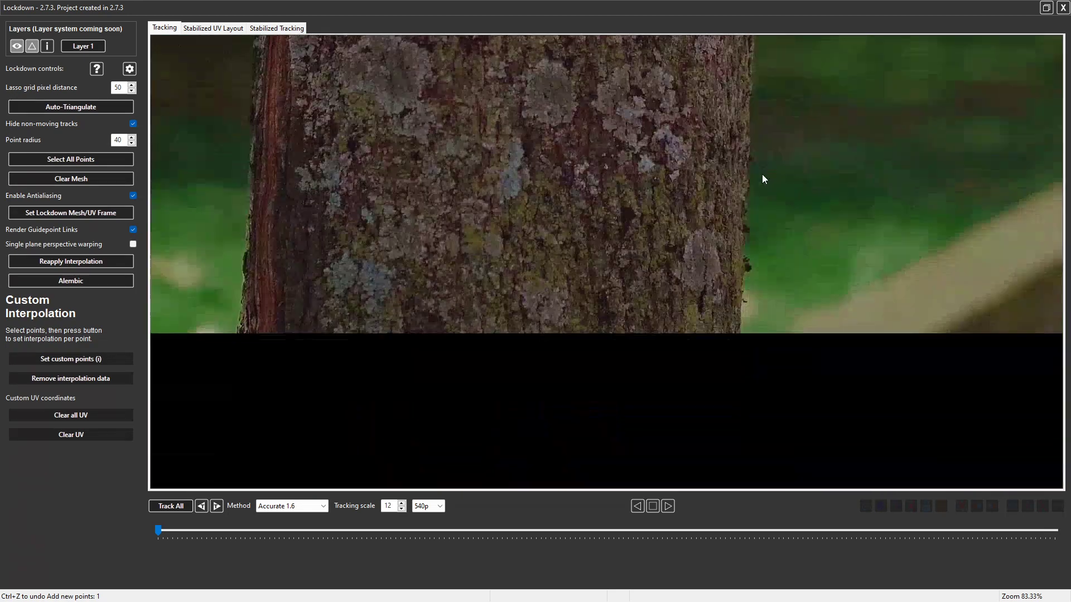
scroll(564, 186, down, 1)
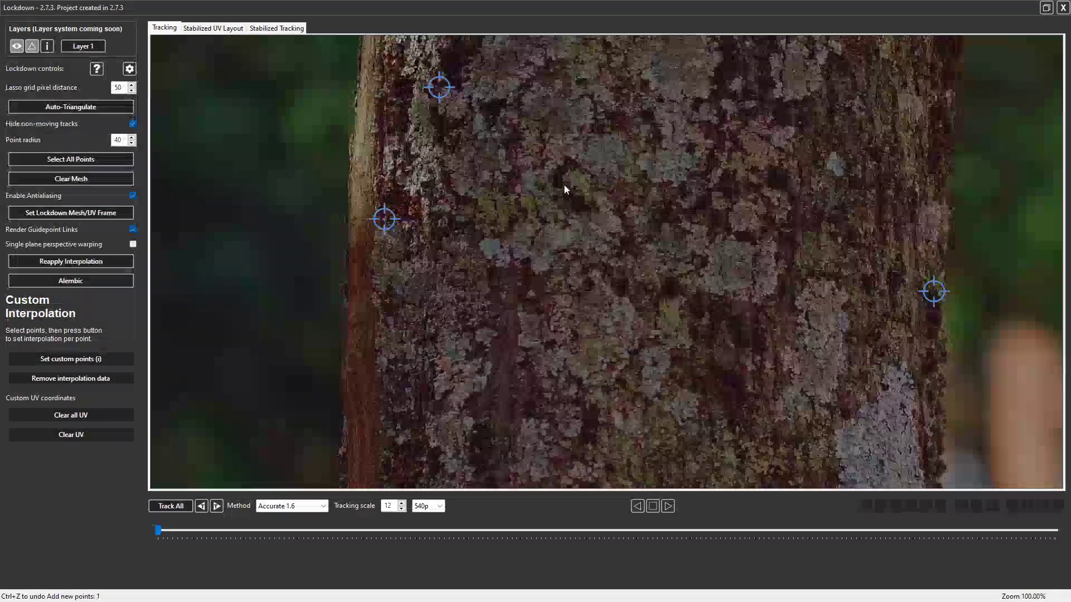
scroll(688, 359, down, 1)
scroll(577, 355, down, 1)
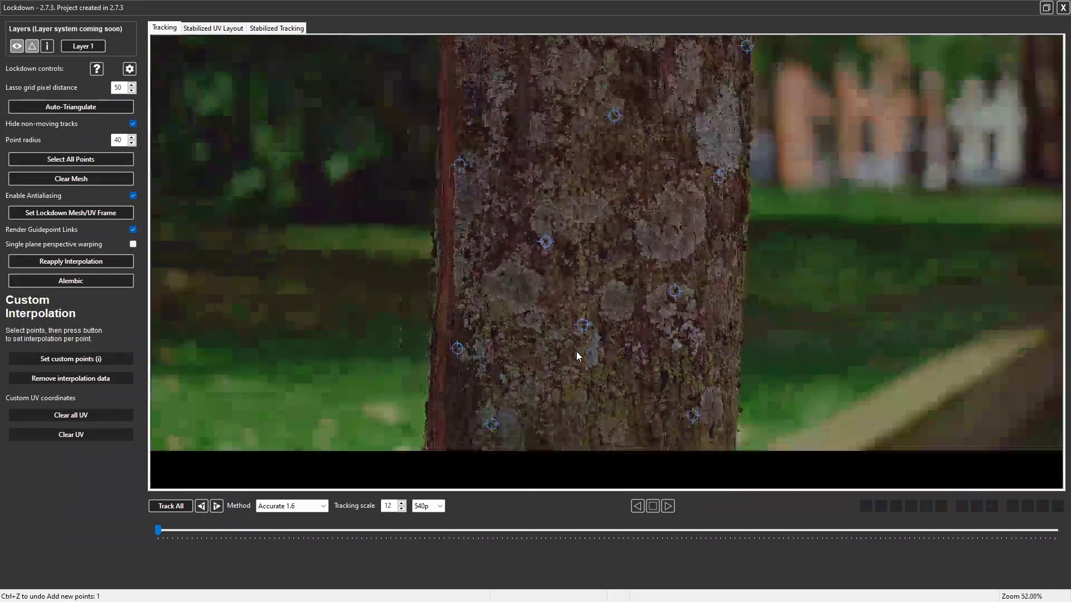
scroll(577, 352, down, 2)
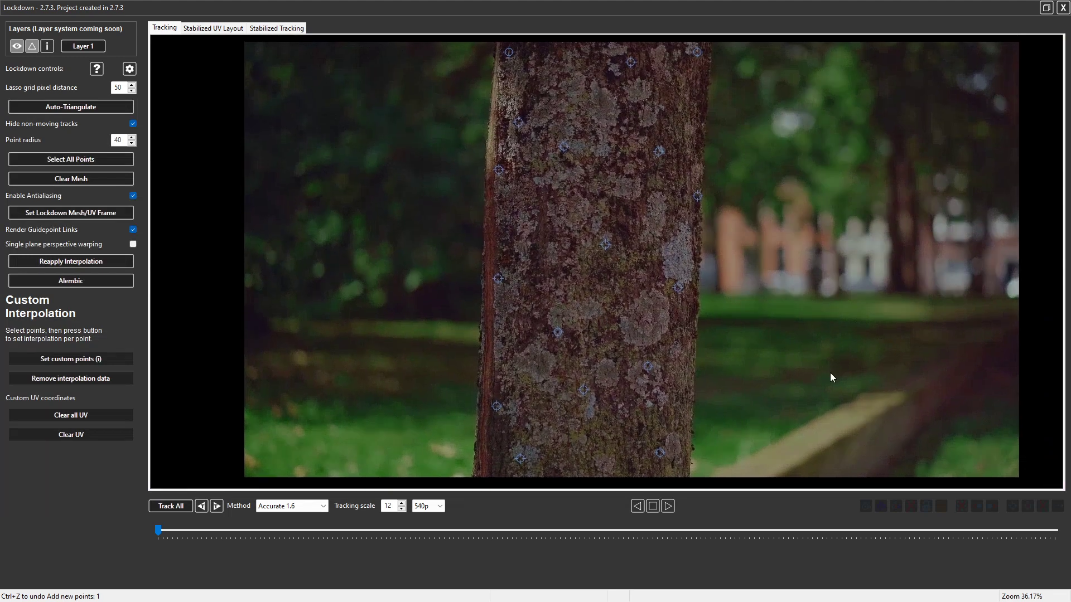
Step: Track all points through the shot and scrub to confirm they follow the bark
click(166, 507)
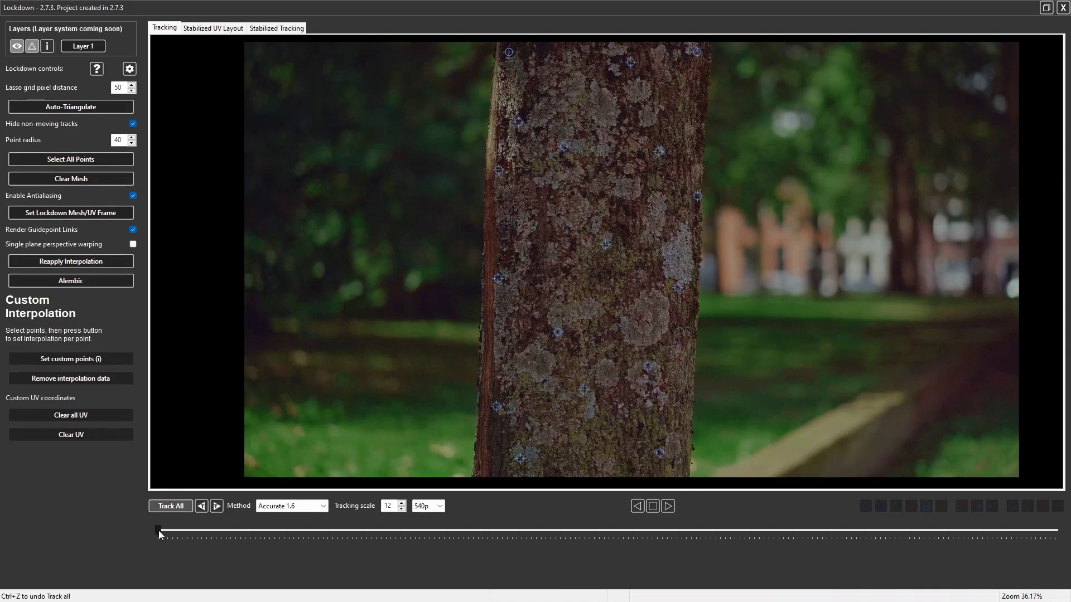
drag(159, 534, 104, 522)
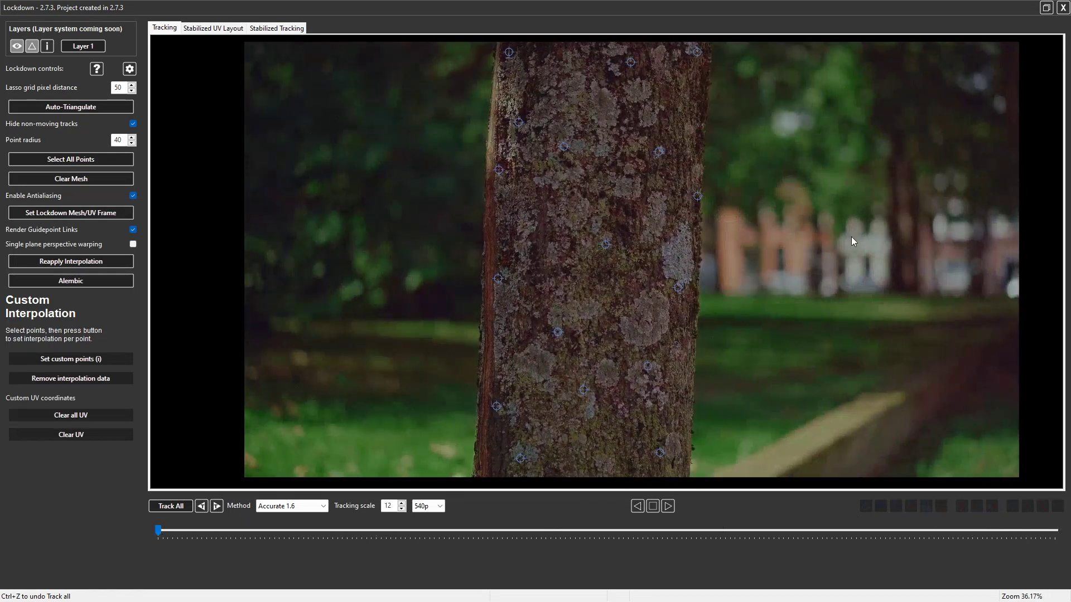
drag(163, 529, 327, 538)
scroll(478, 149, up, 5)
scroll(721, 374, down, 2)
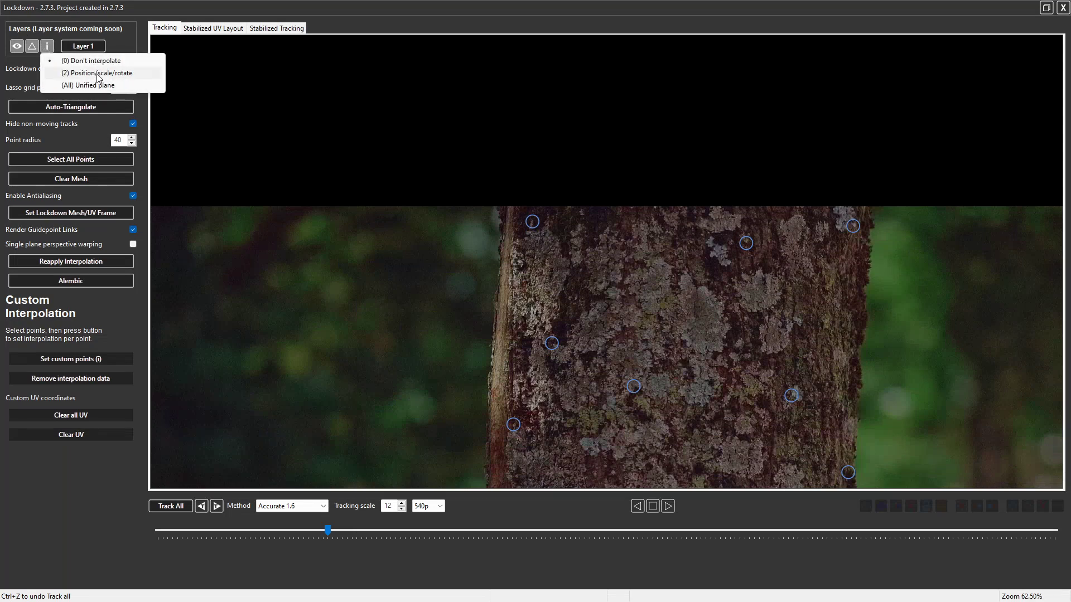
Step: Switch interpolation to (2) Position/scale/rotate and retrack all points from the first frame
click(99, 73)
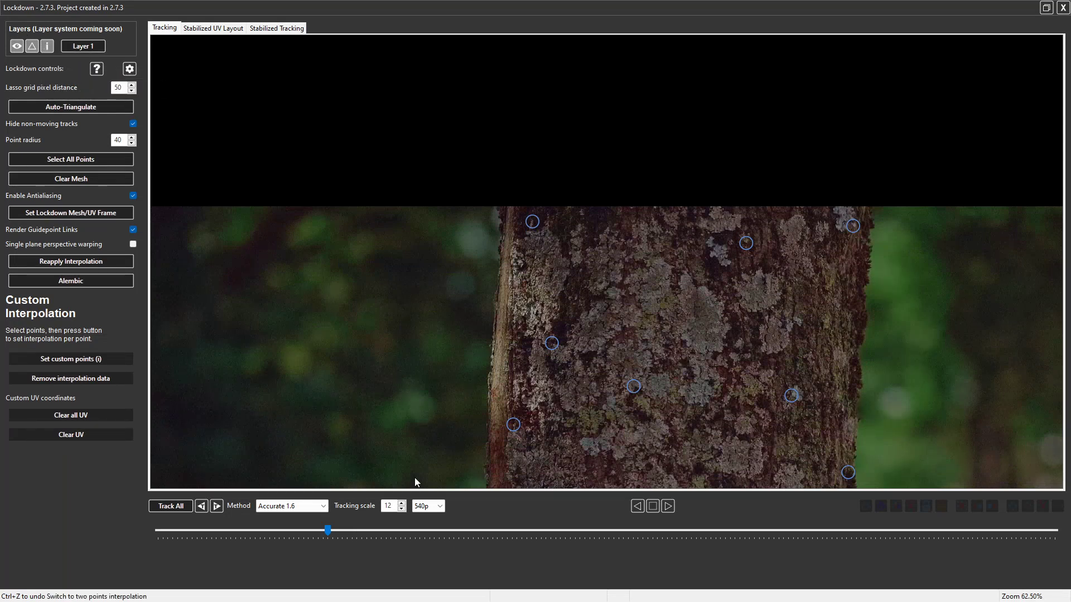
key(Home)
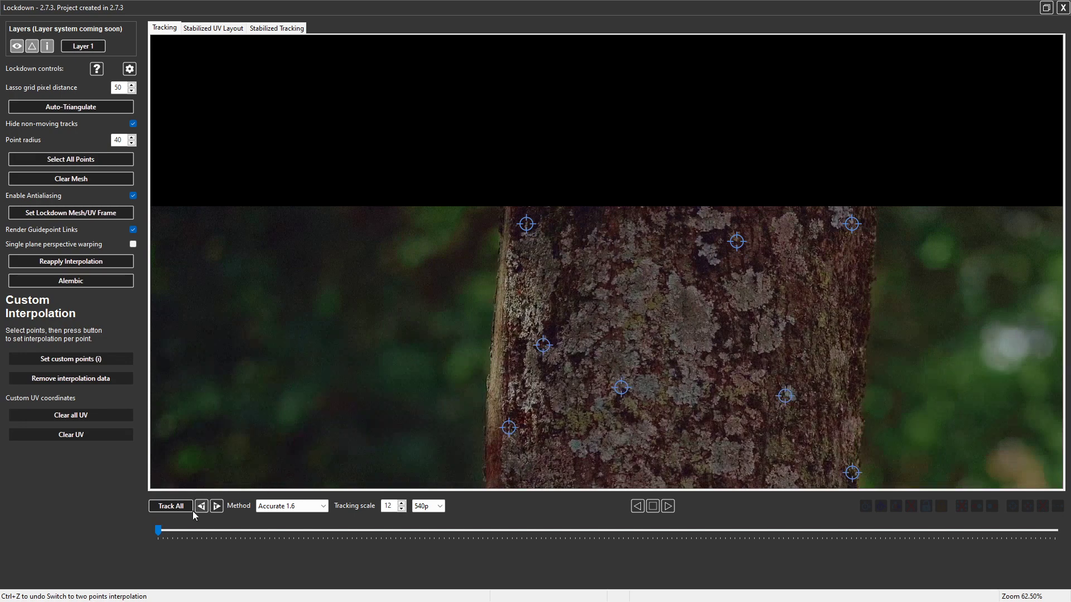
click(186, 507)
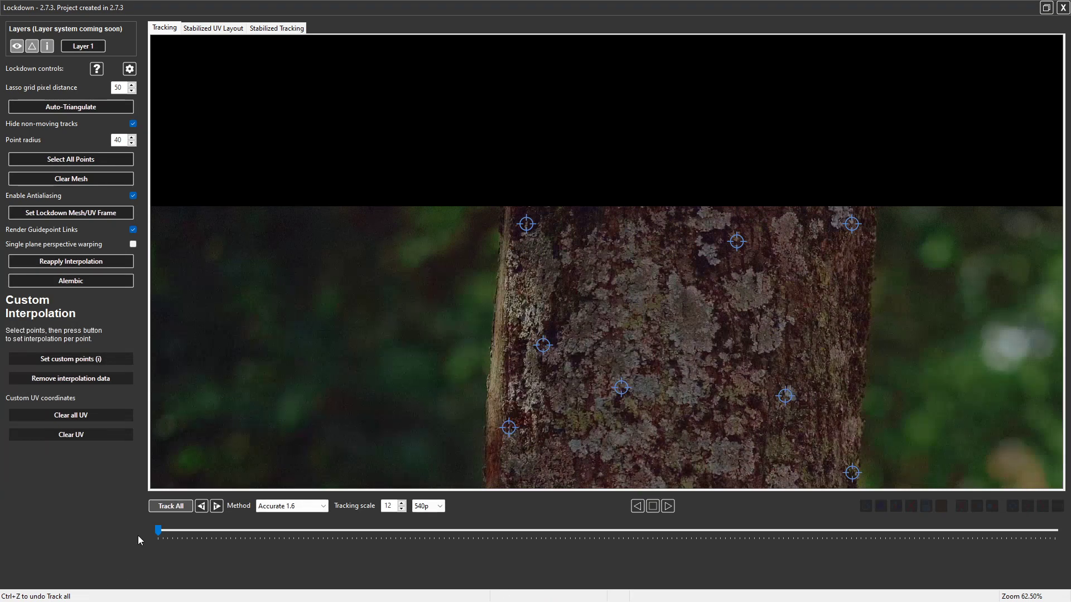
Step: Scrub through the shot to review the triangulated mesh, then return to After Effects
drag(159, 529, 478, 550)
scroll(503, 555, up, 2)
scroll(487, 474, down, 4)
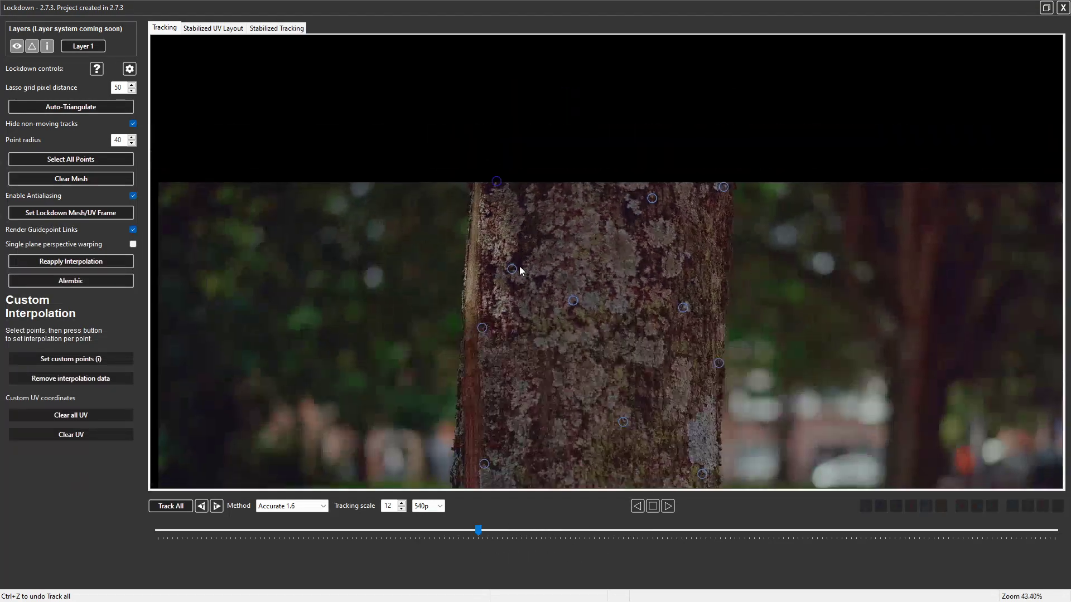
scroll(659, 214, down, 3)
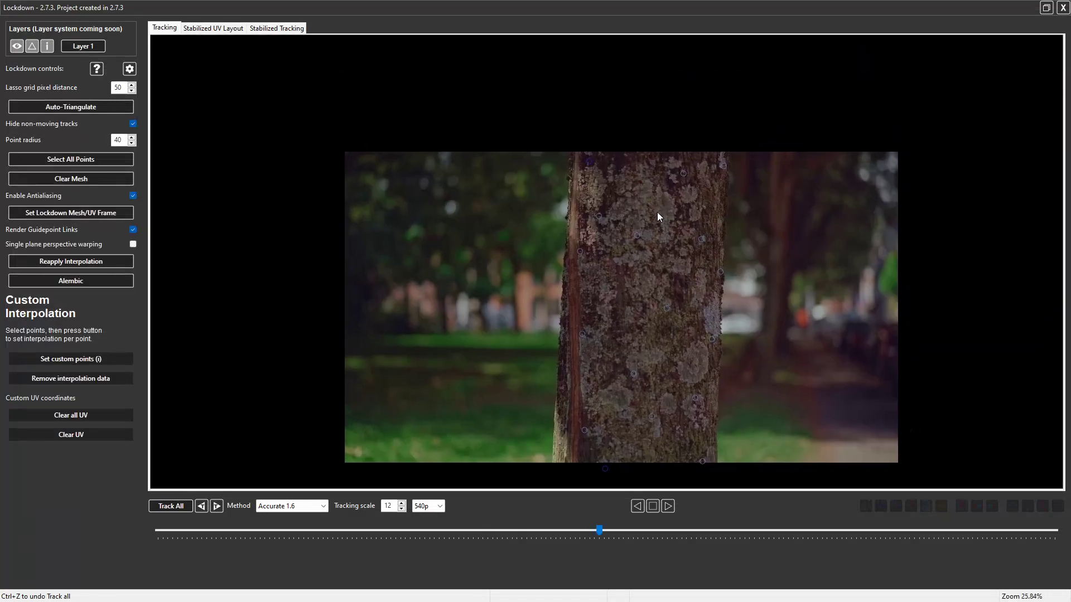
scroll(672, 237, up, 2)
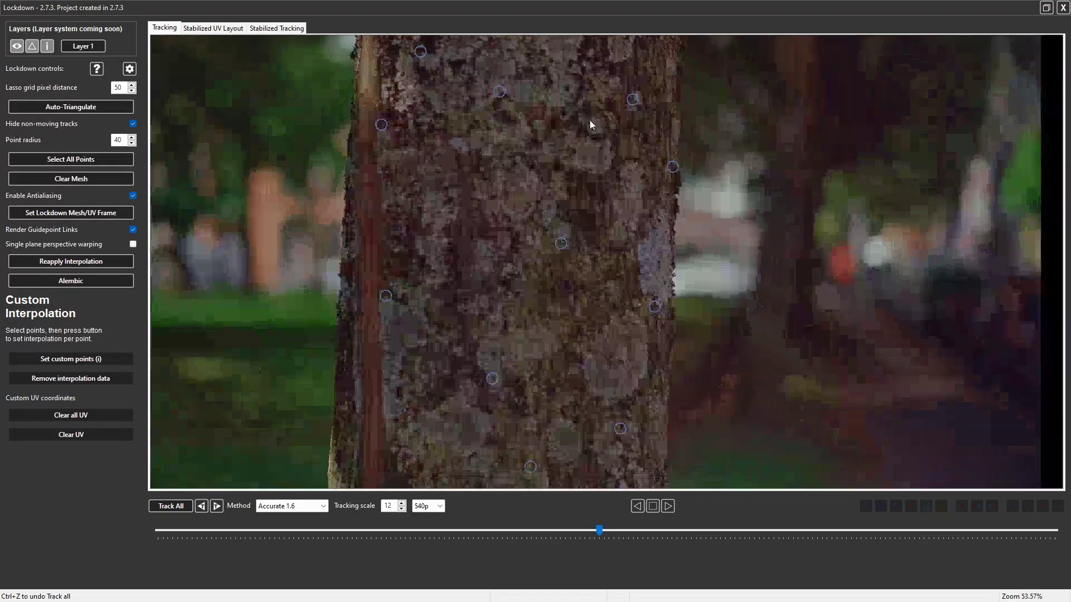
scroll(590, 119, down, 1)
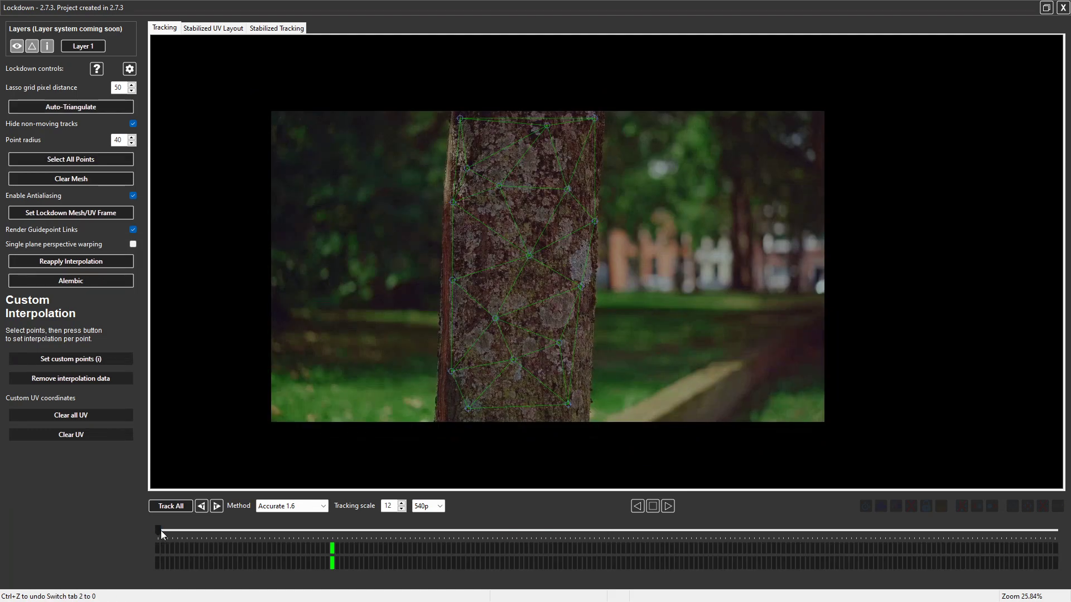
drag(162, 534, 296, 562)
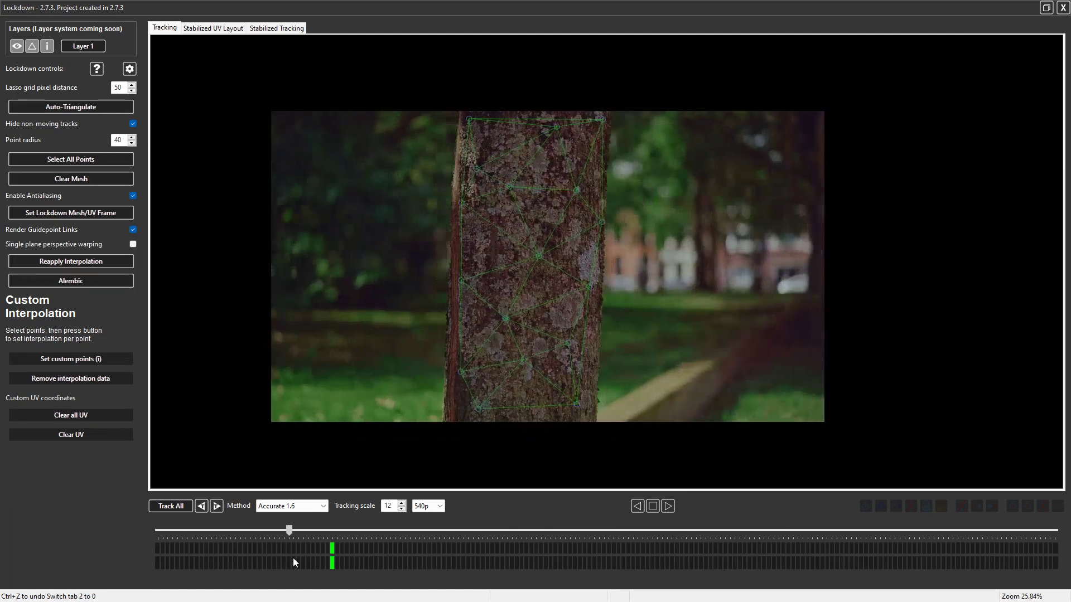
click(1063, 8)
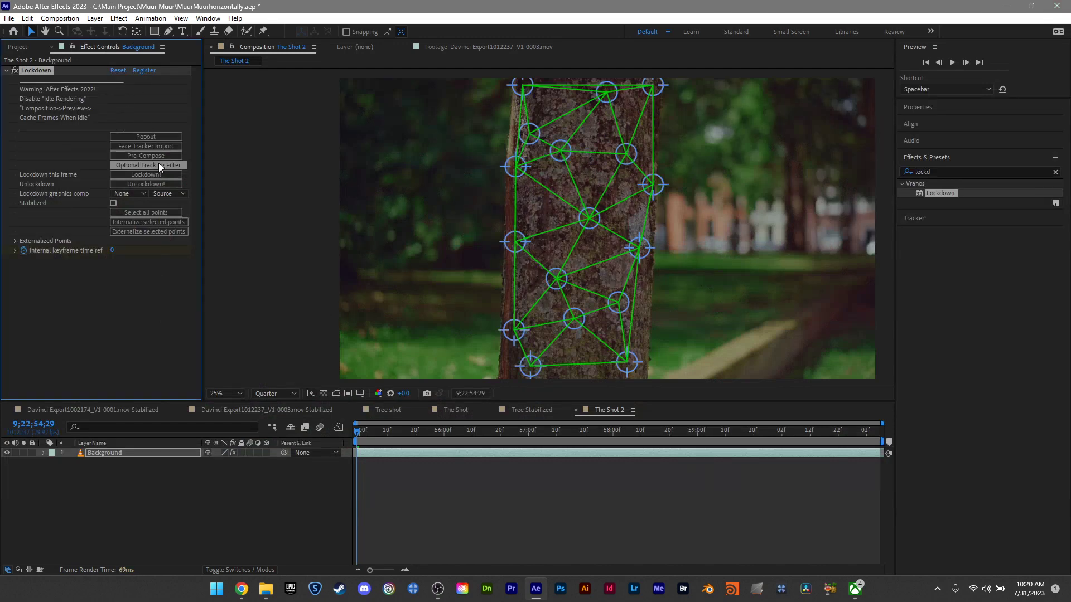
Step: Lock the bark to a fixed frame and compare it against the original Background layer
click(156, 177)
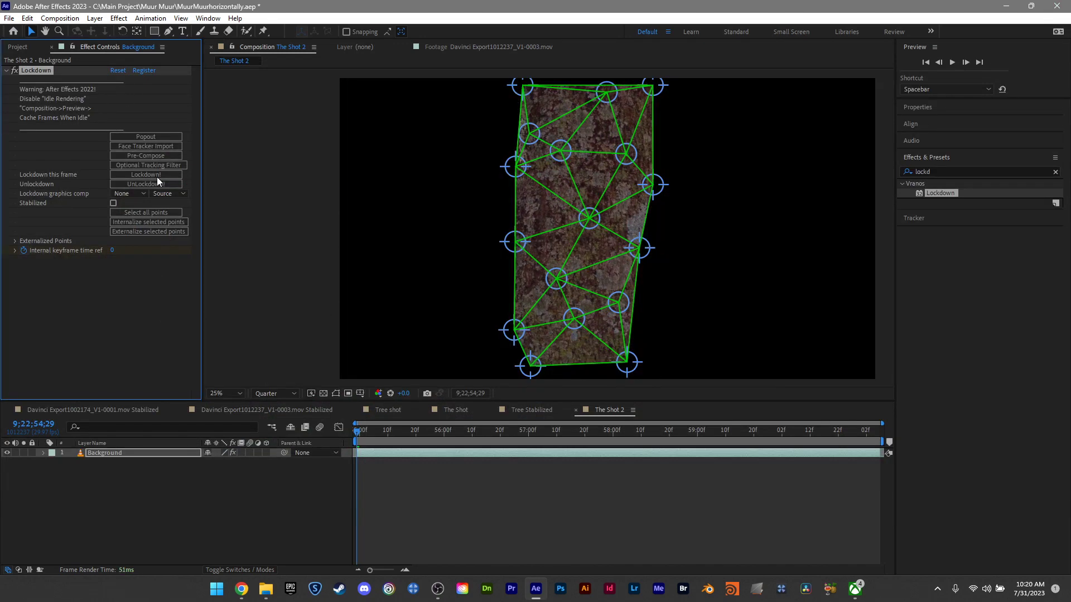
drag(564, 449, 309, 434)
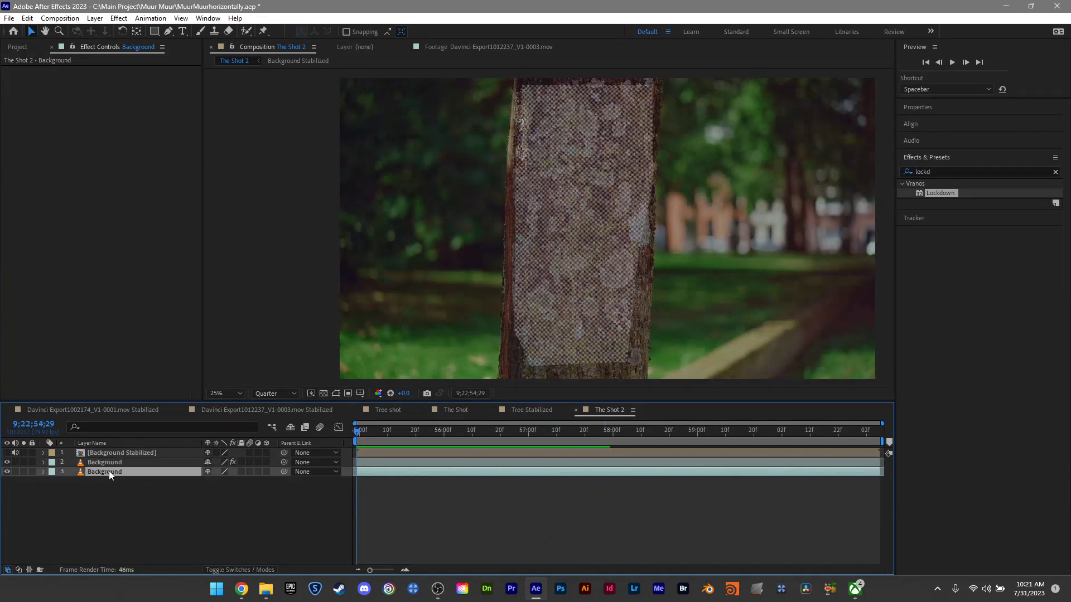
click(100, 463)
click(7, 464)
click(7, 464)
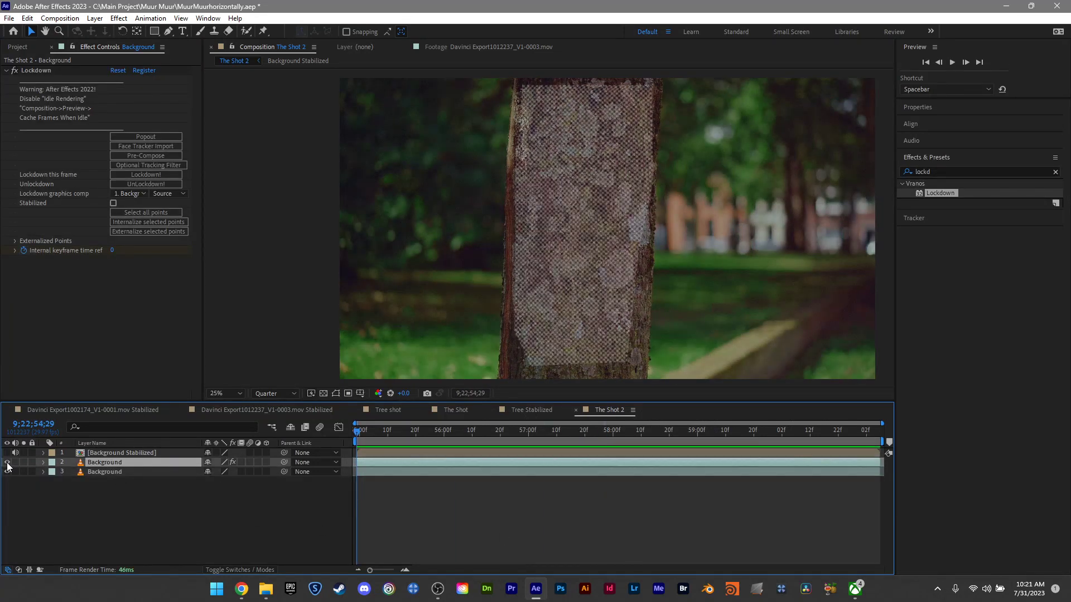
Step: Open the Background Stabilized precomp, hide its Checkerboard layer, and return to the astronaut download page
click(117, 454)
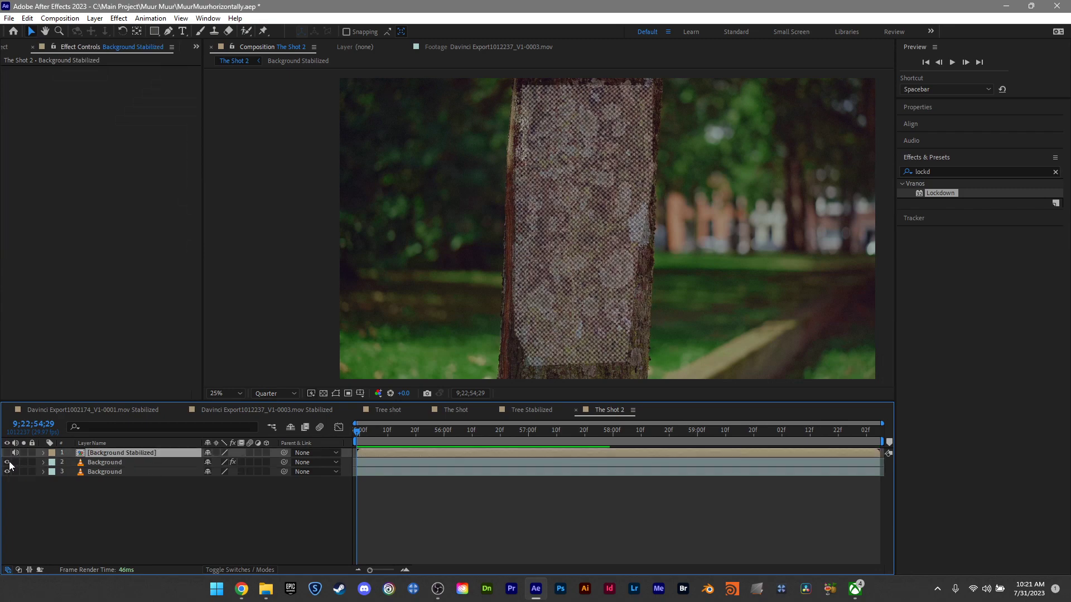
double_click(126, 454)
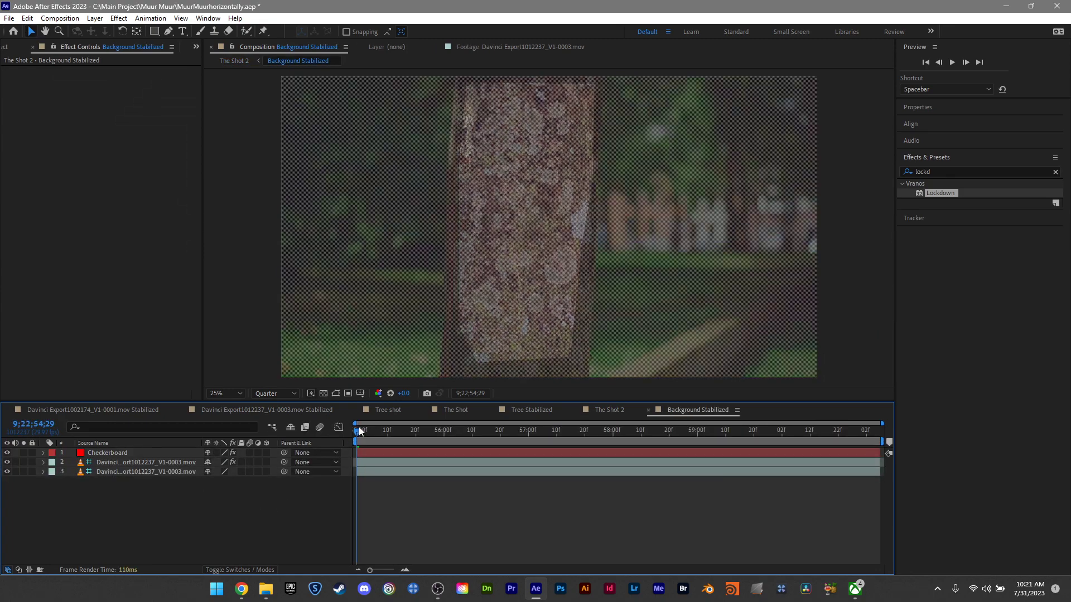
click(7, 453)
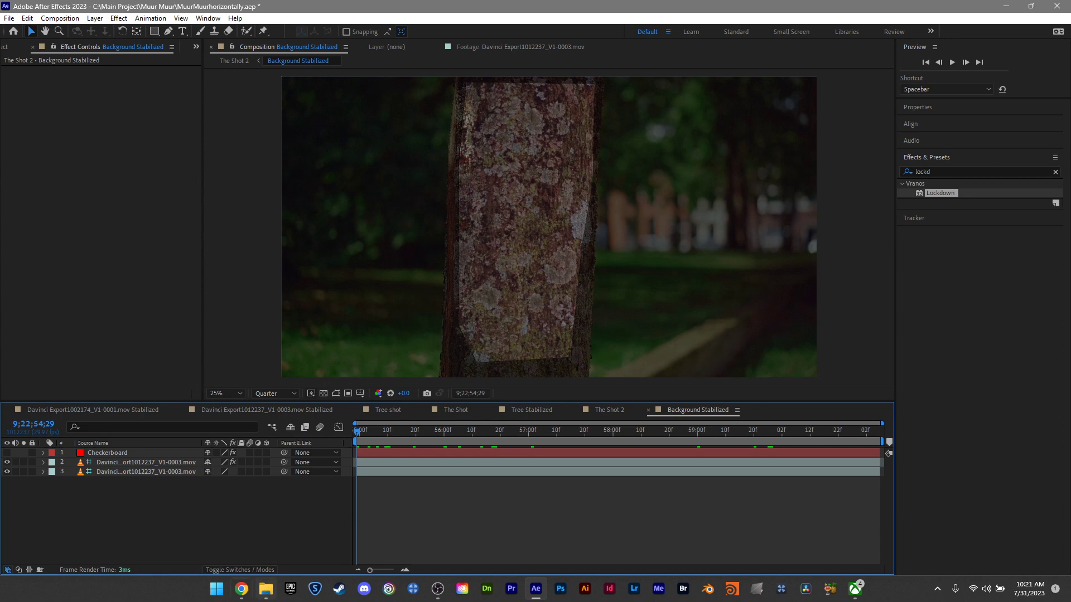
mouse_move(240, 599)
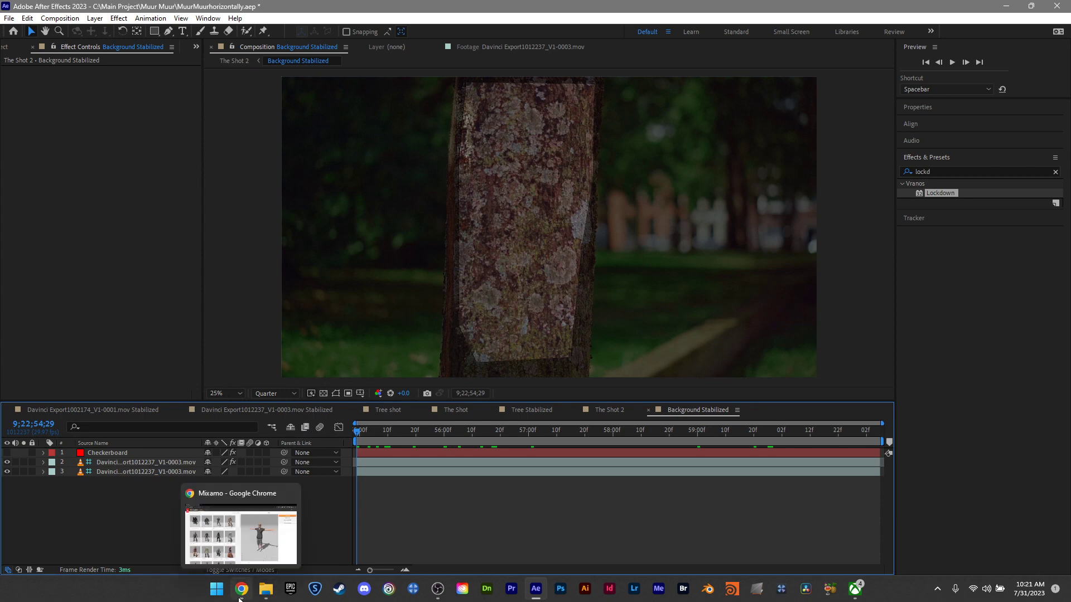
click(234, 554)
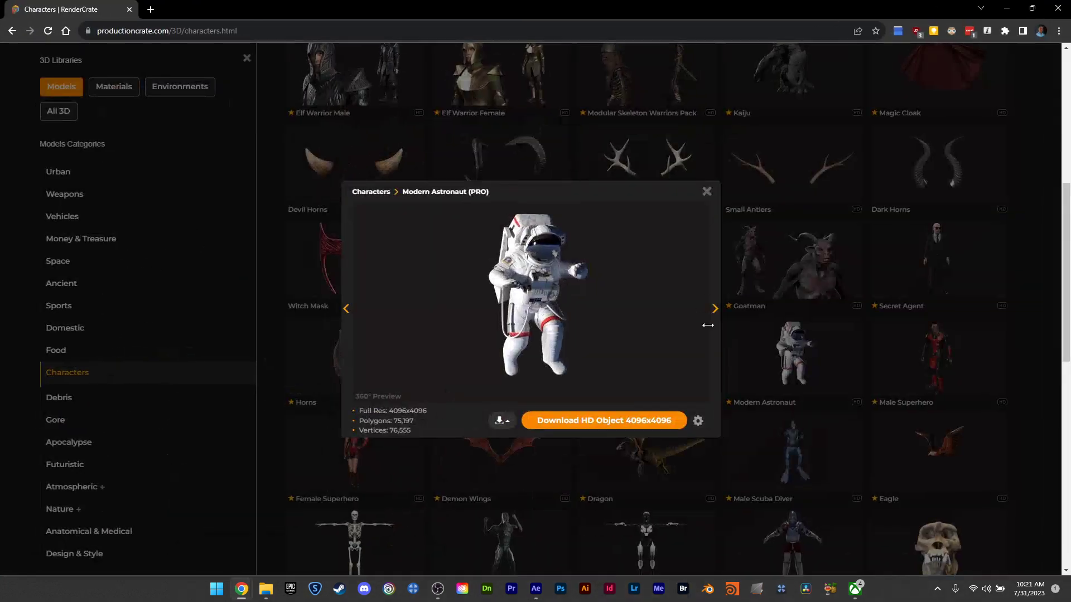
Step: Spin the Modern Astronaut preview, download it as ZIP - 2K, and close the preview
drag(376, 290, 557, 351)
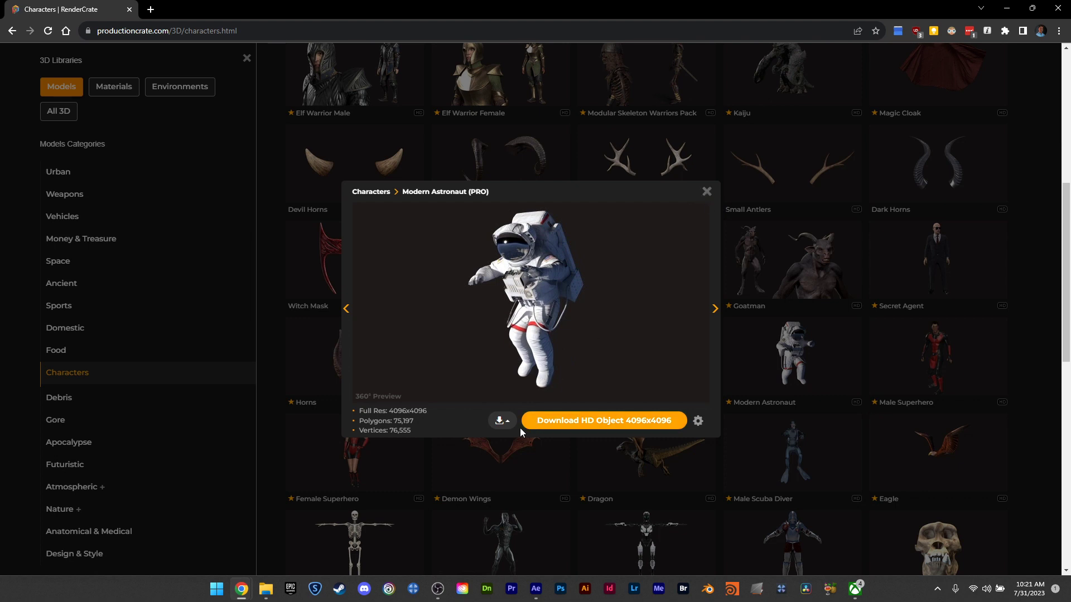
click(506, 422)
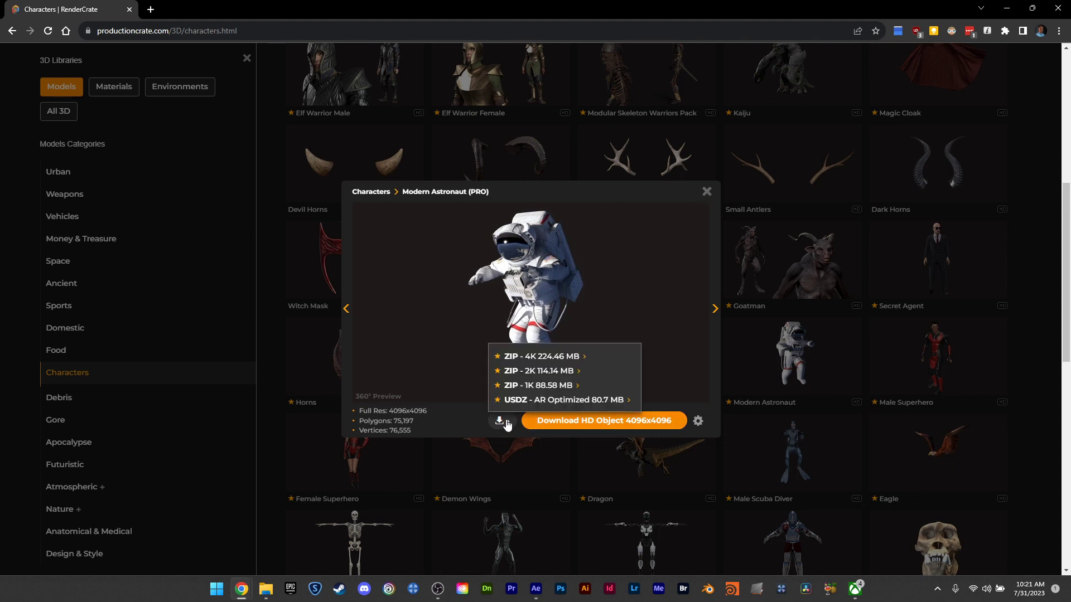
click(519, 371)
click(707, 192)
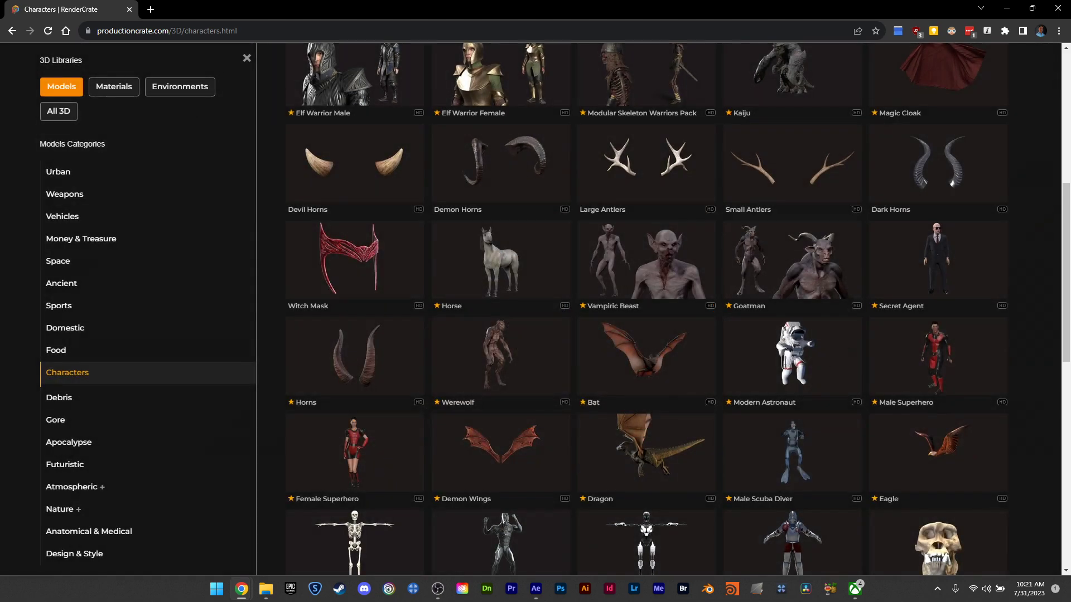
Step: Upload Modern_Astronaut from the RenderCrate-Modern_Astronaut folder as the Mixamo character and orbit to inspect it
drag(537, 447, 26, 9)
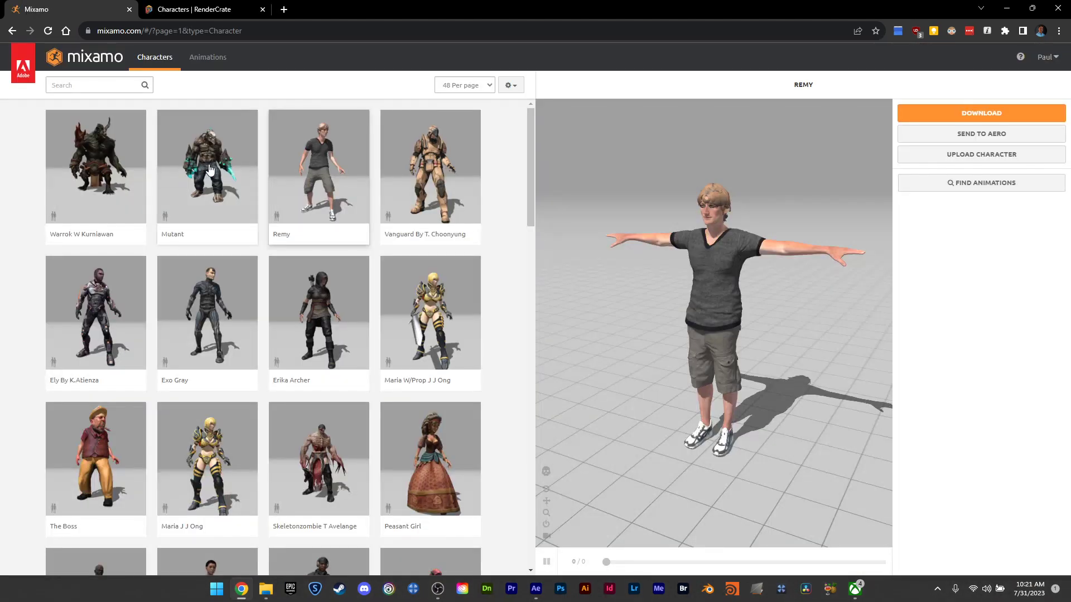
click(948, 113)
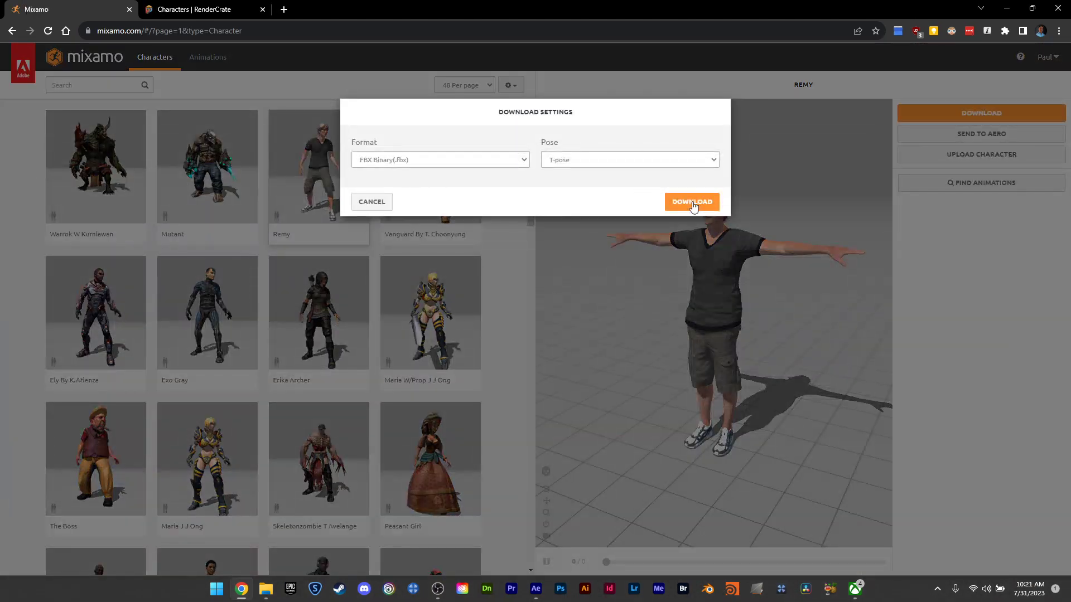
click(372, 203)
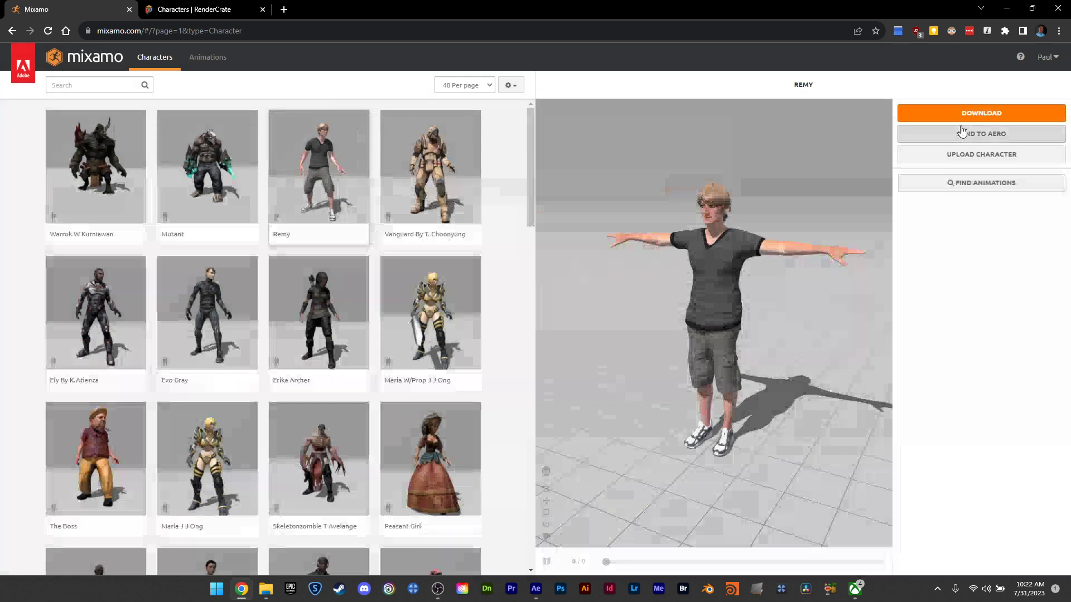
click(985, 158)
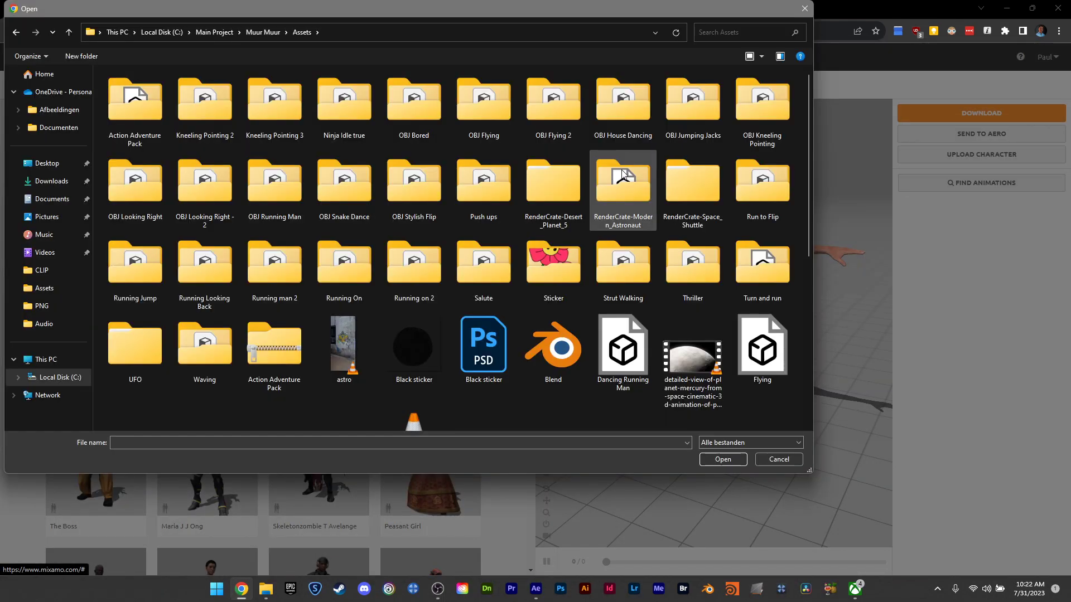
double_click(624, 184)
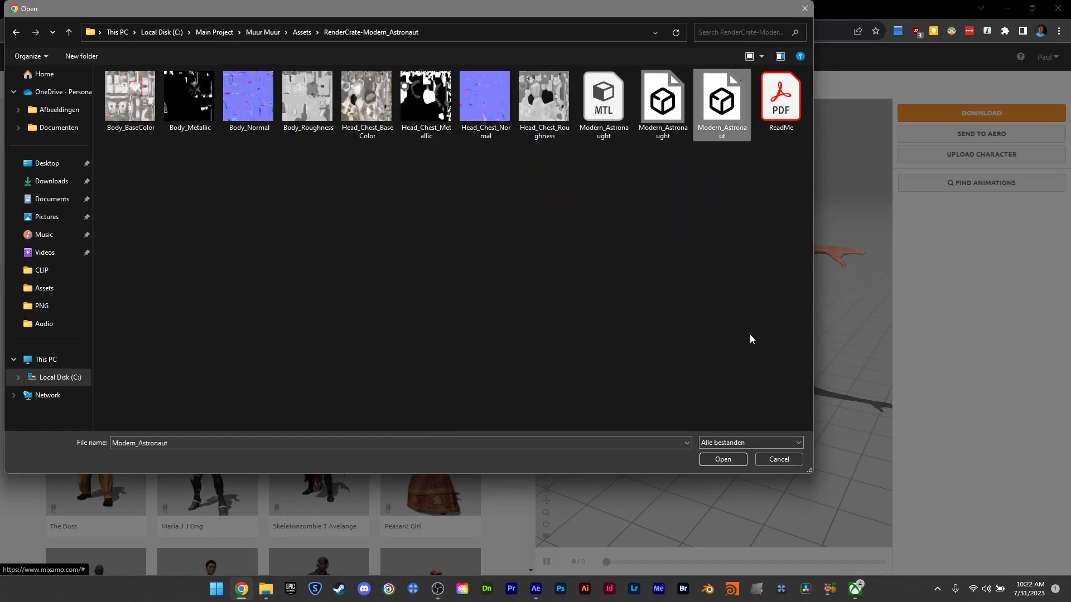
click(723, 460)
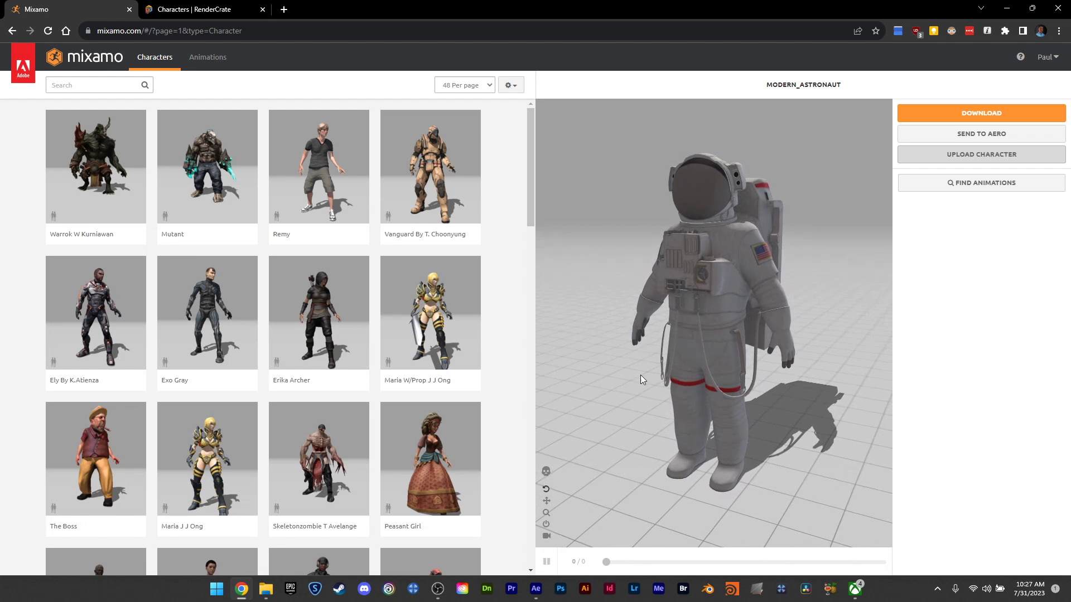
drag(651, 377, 717, 363)
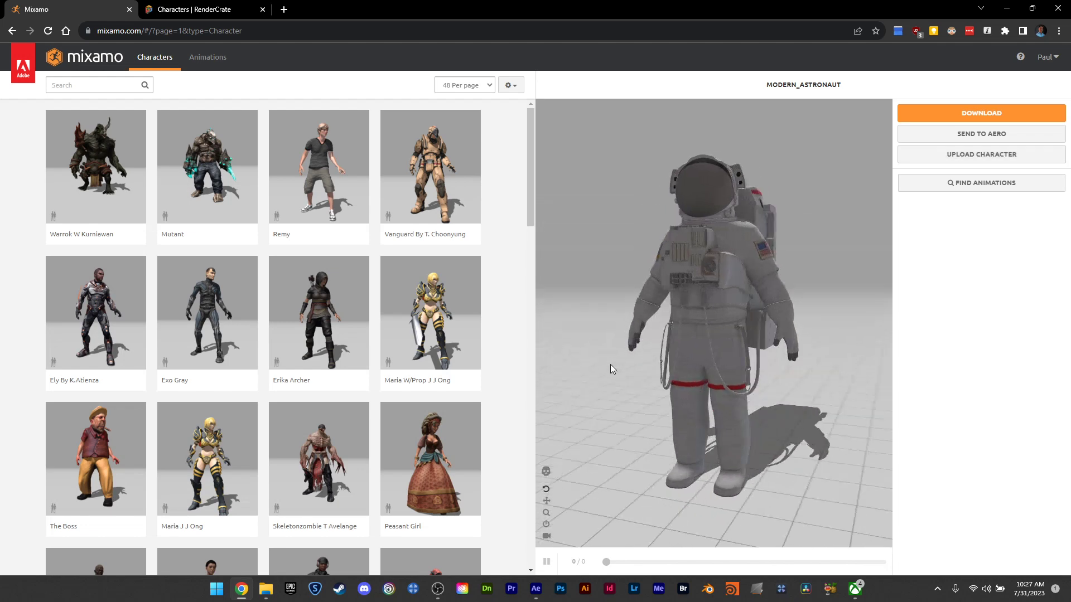
click(82, 81)
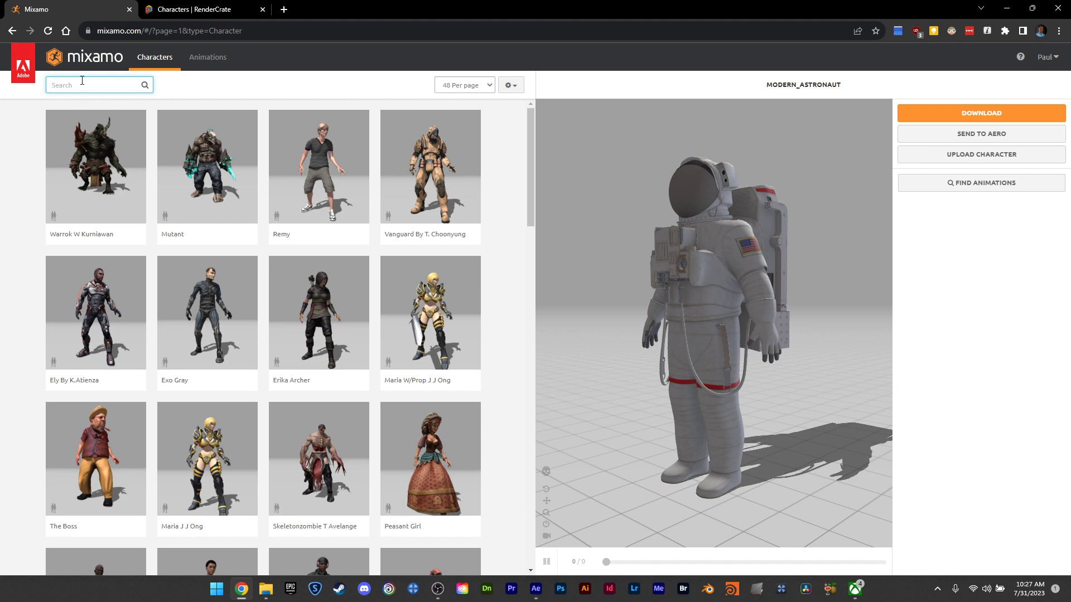
Step: Apply Floating with Posture 67, Movement Range 93, Overdrive 8, Arm-Space 85, and download Floating.fbx
text(levitate)
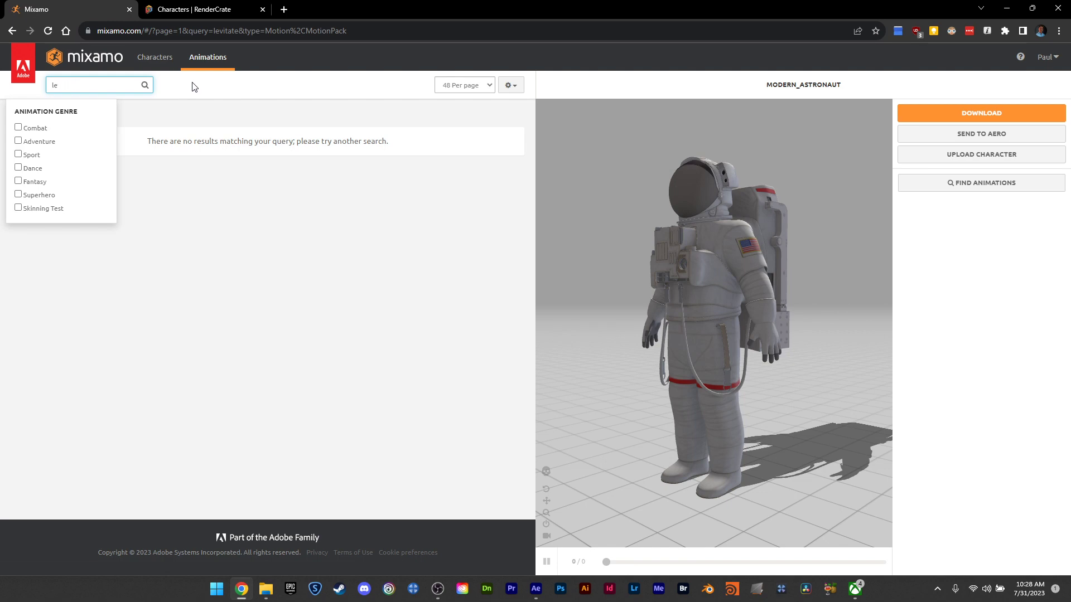
key(BackSpace)
key(BackSpace)
text(Float)
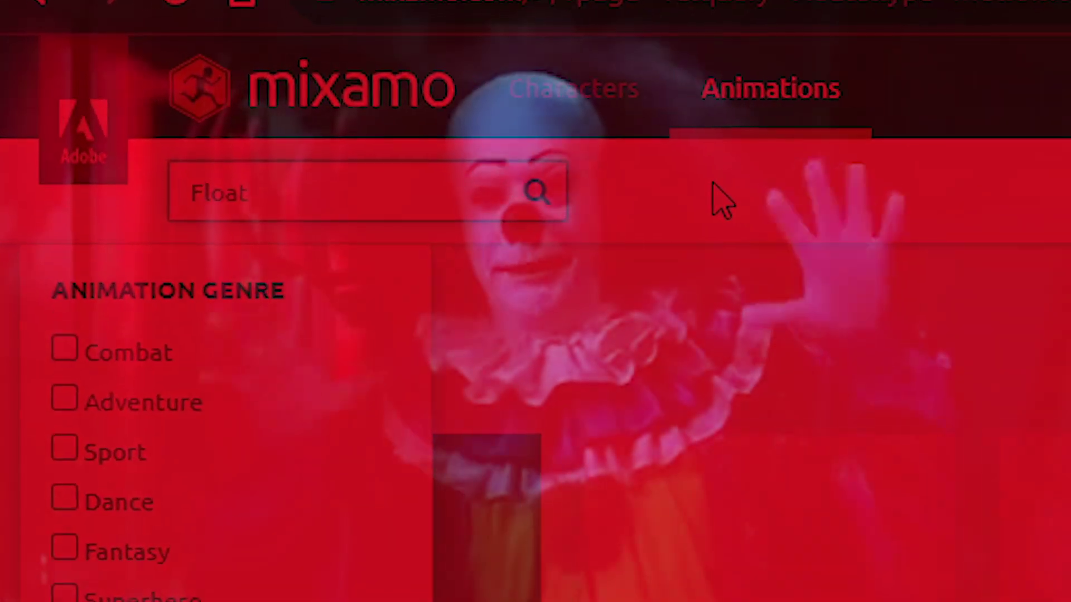
key(Return)
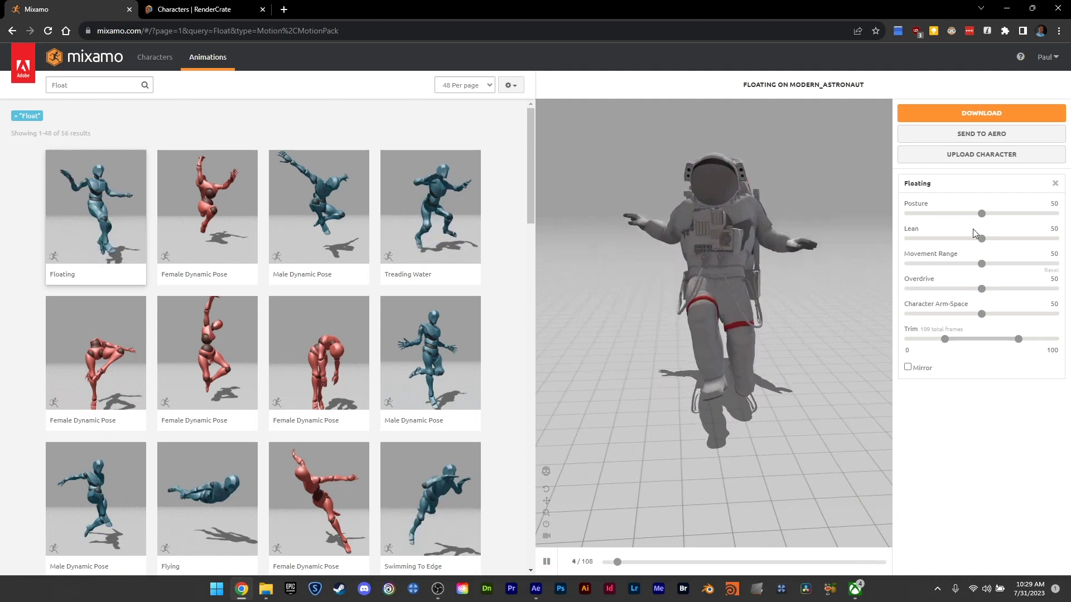
drag(981, 214, 923, 213)
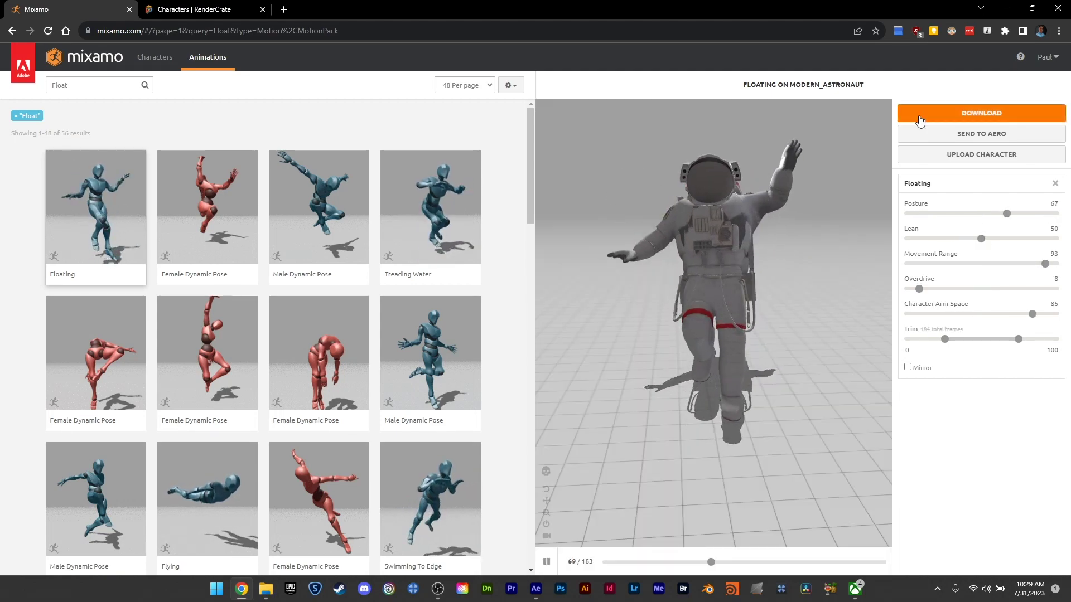
click(919, 114)
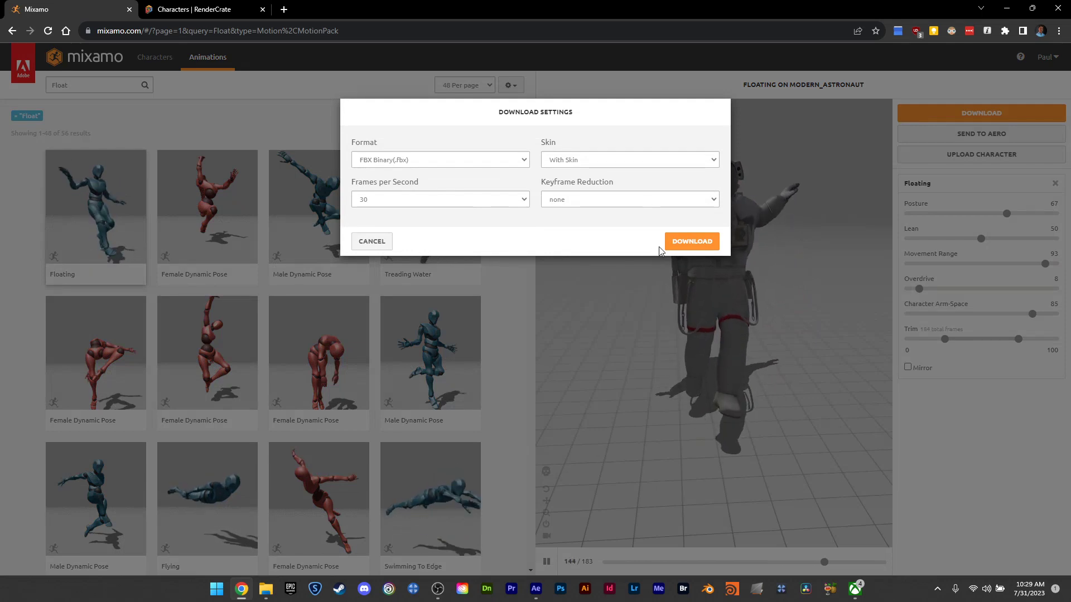
click(664, 246)
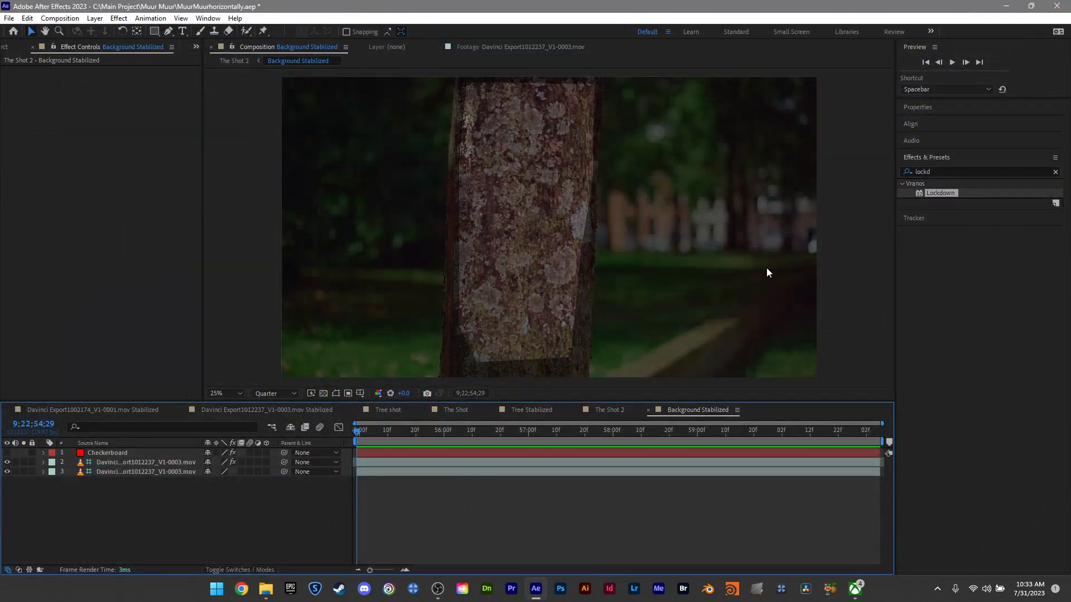
Step: Add a new solid layer named Element to the Background Stabilized composition
click(102, 467)
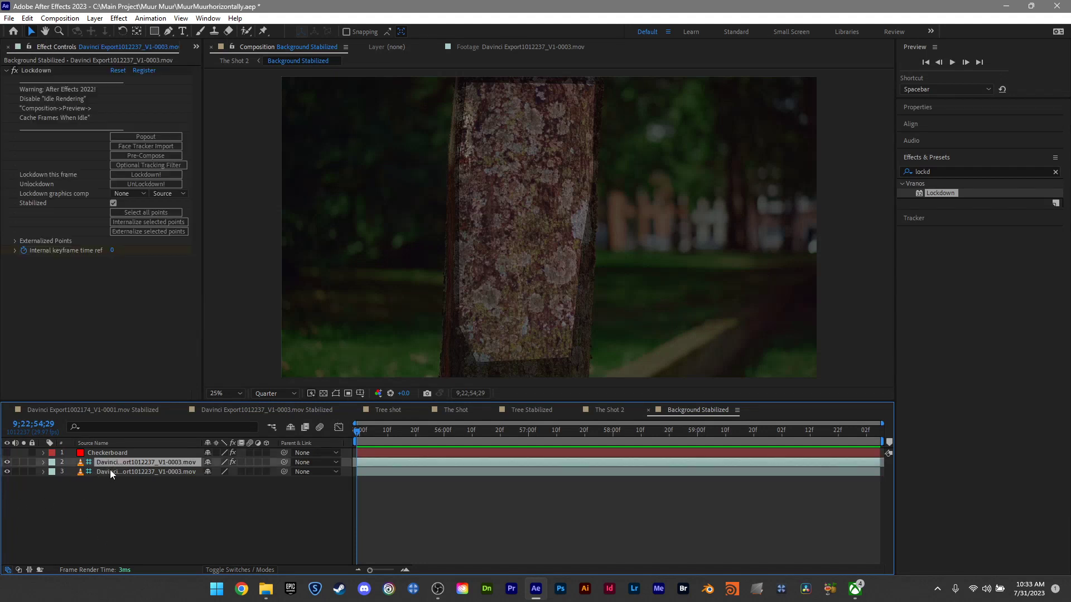
click(95, 18)
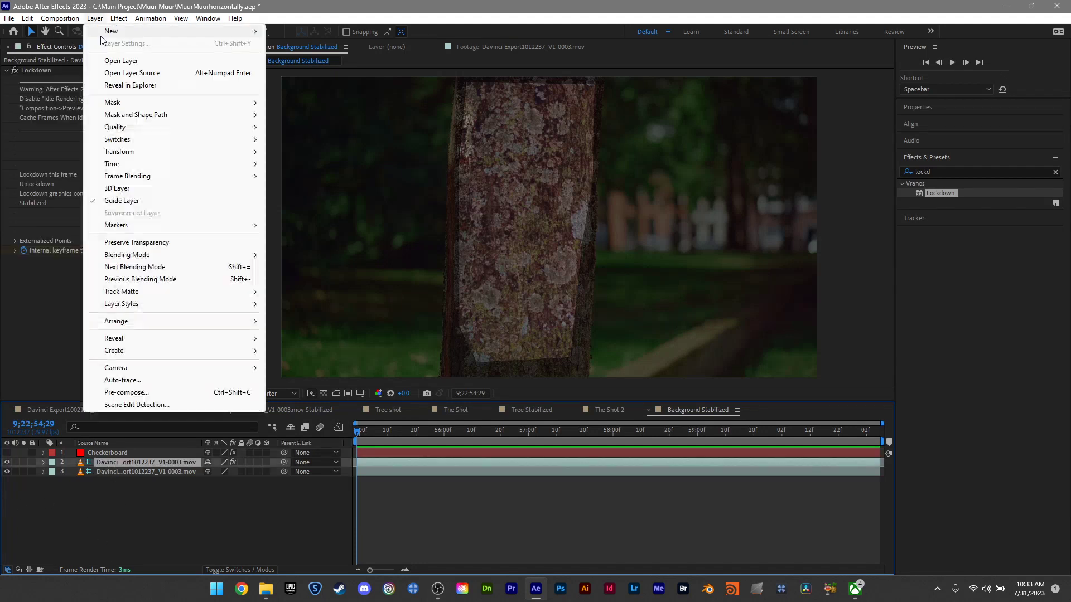
mouse_move(234, 32)
click(299, 45)
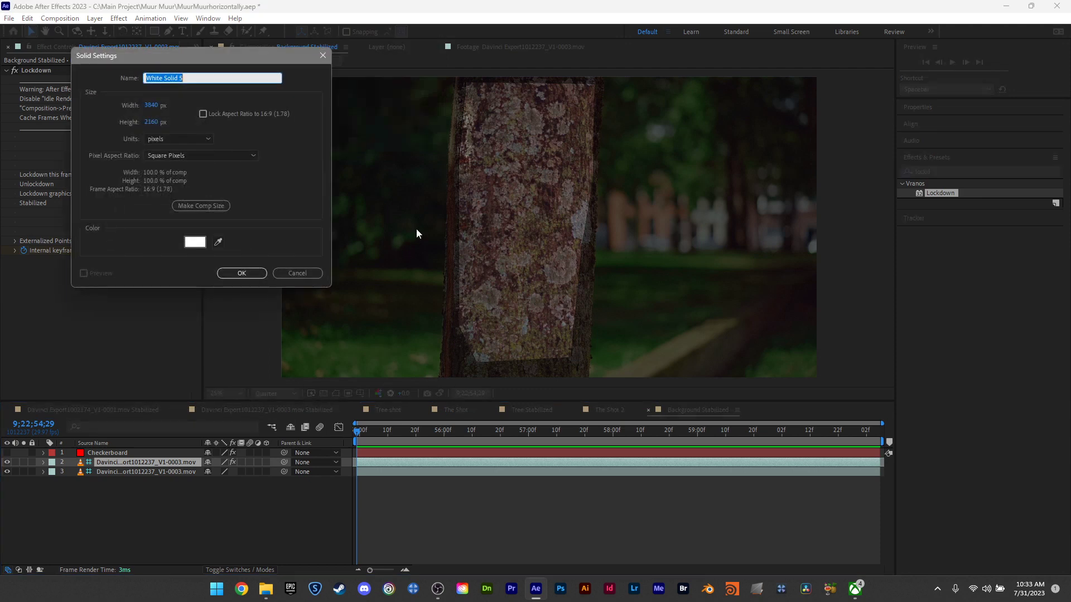
text(Element)
key(Return)
Step: Search 'eleme' and apply Video Copilot's Element effect to the Element layer
click(960, 167)
text(element)
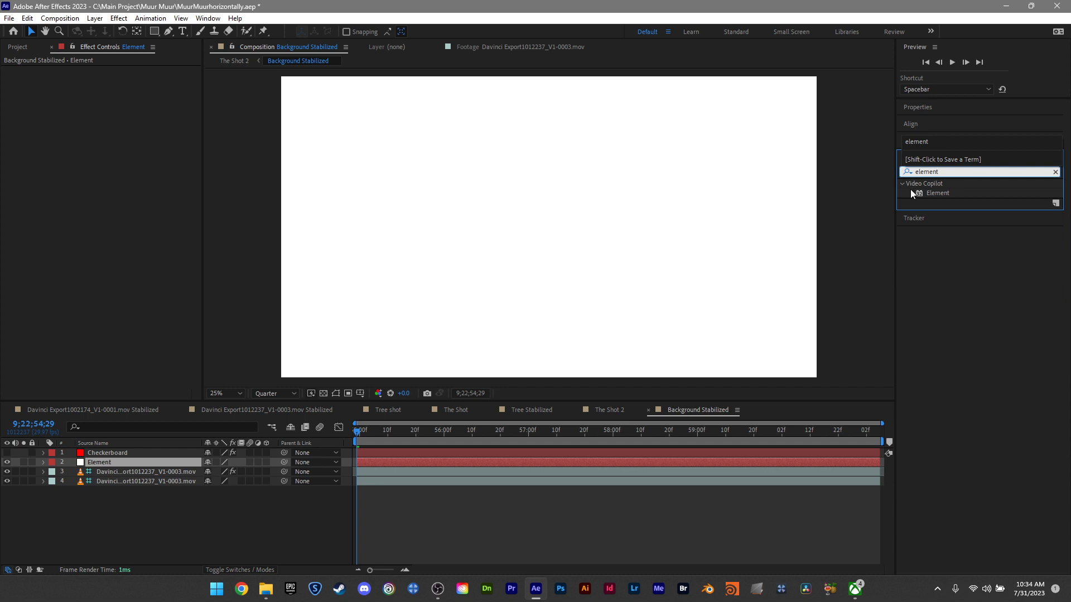
drag(912, 194, 150, 463)
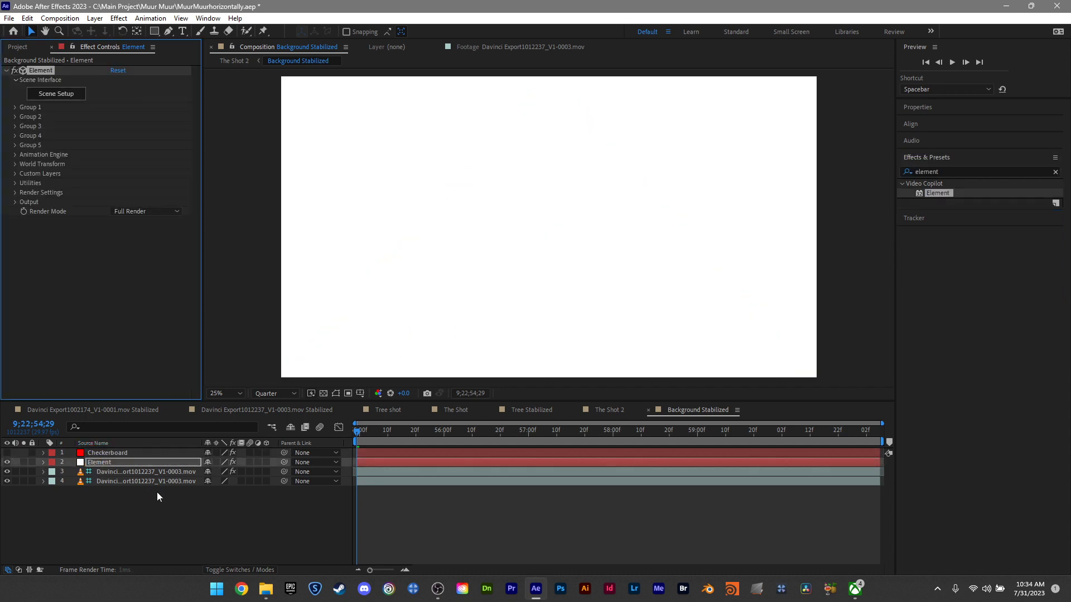
click(174, 547)
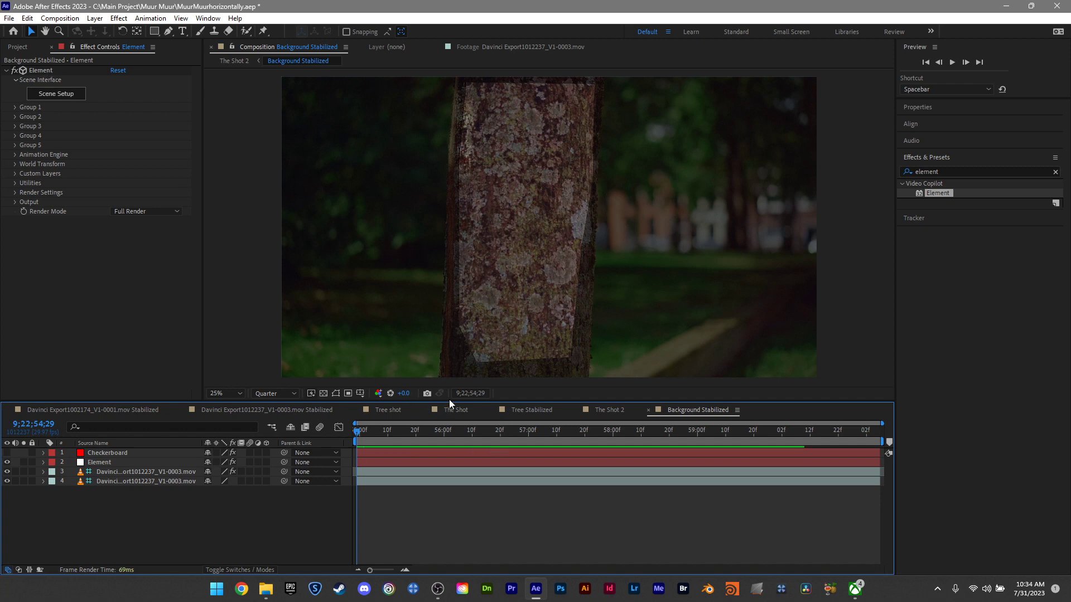
Step: In Blender, import Floating.fbx from the Assets/Floating 2 folder as the astro_RIG astronaut
click(708, 591)
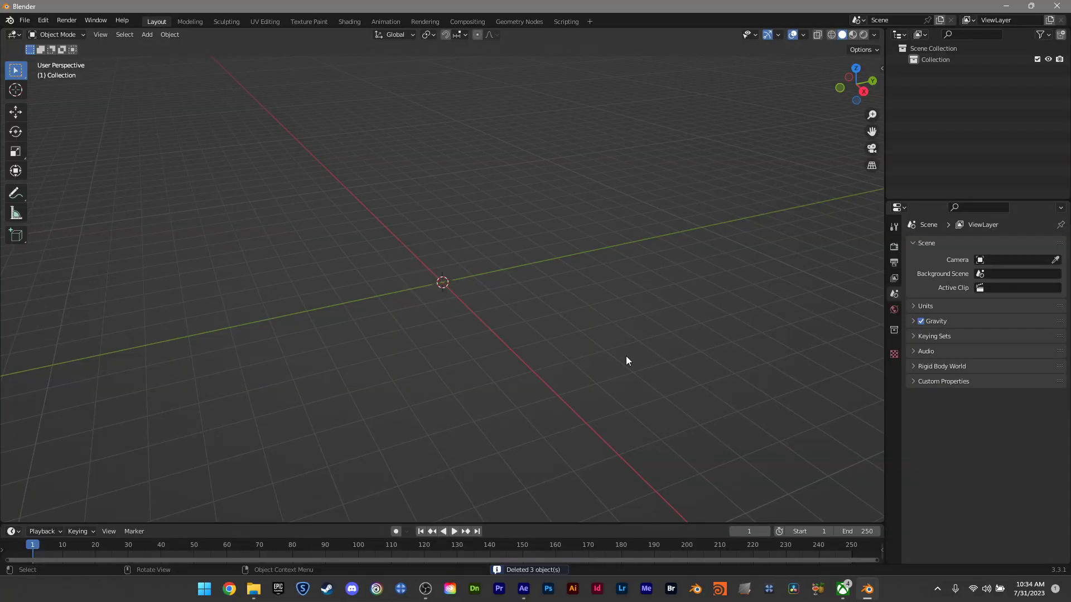
click(27, 20)
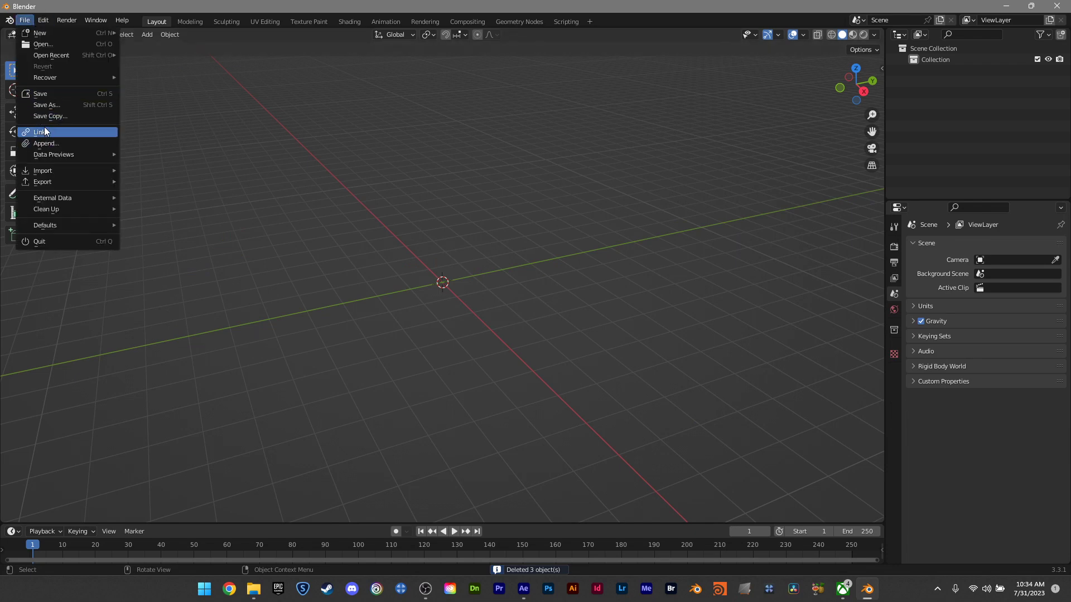
mouse_move(48, 171)
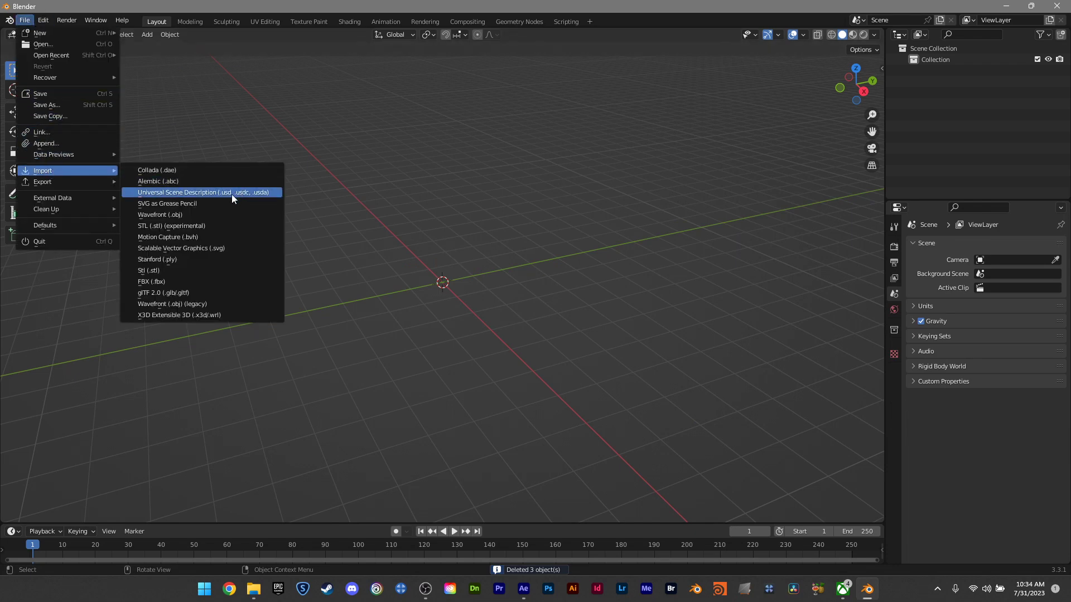
click(197, 282)
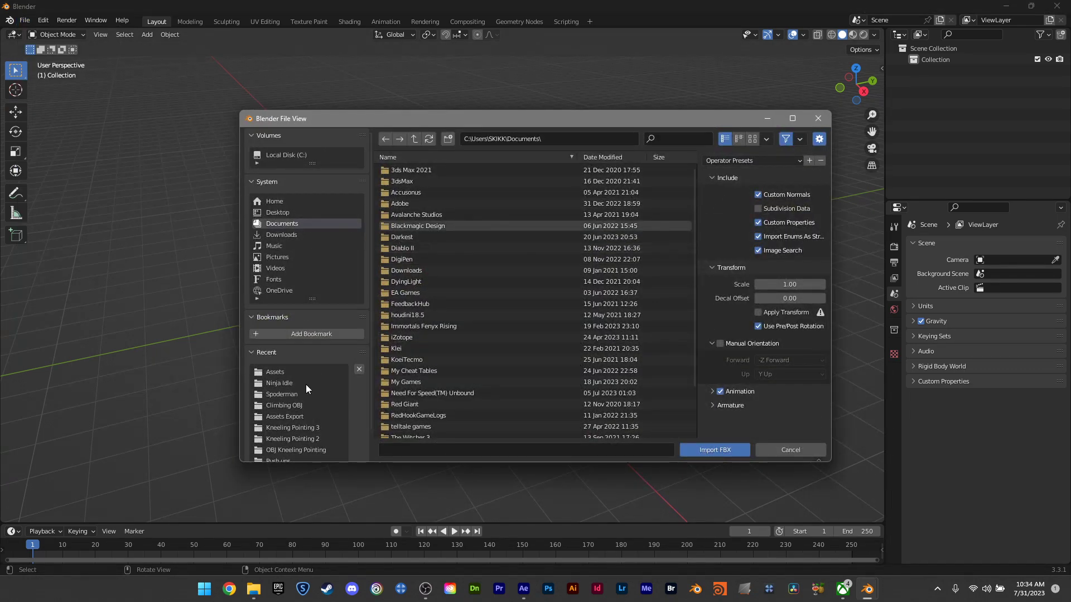
click(270, 371)
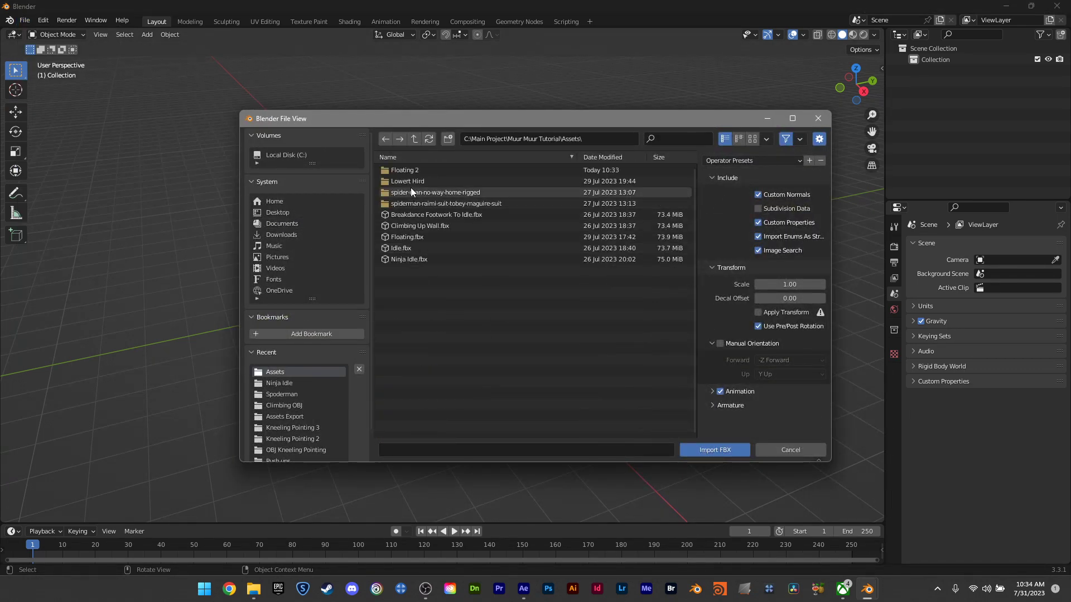
double_click(421, 169)
click(417, 171)
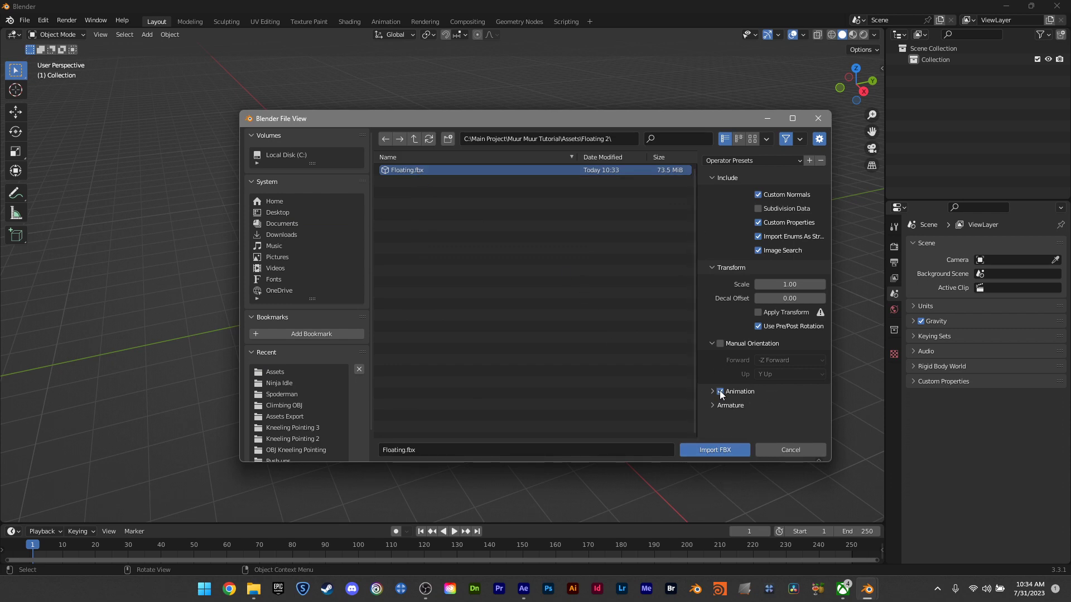
click(715, 451)
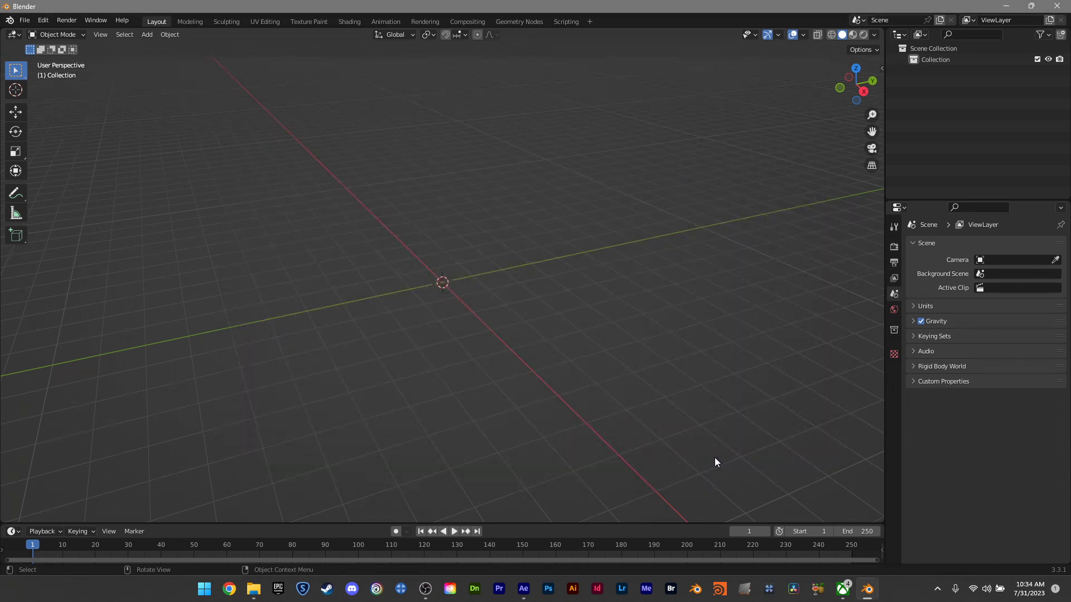
Step: Frame the astronaut in the viewport and play its floating animation
drag(714, 461, 724, 181)
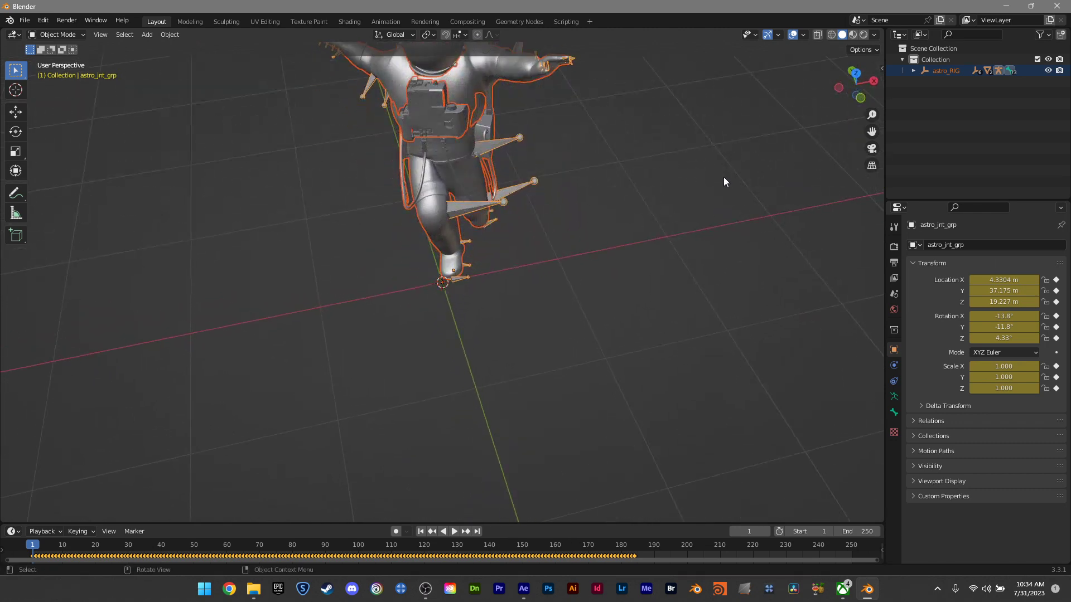
scroll(724, 182, down, 5)
click(719, 95)
right_click(714, 84)
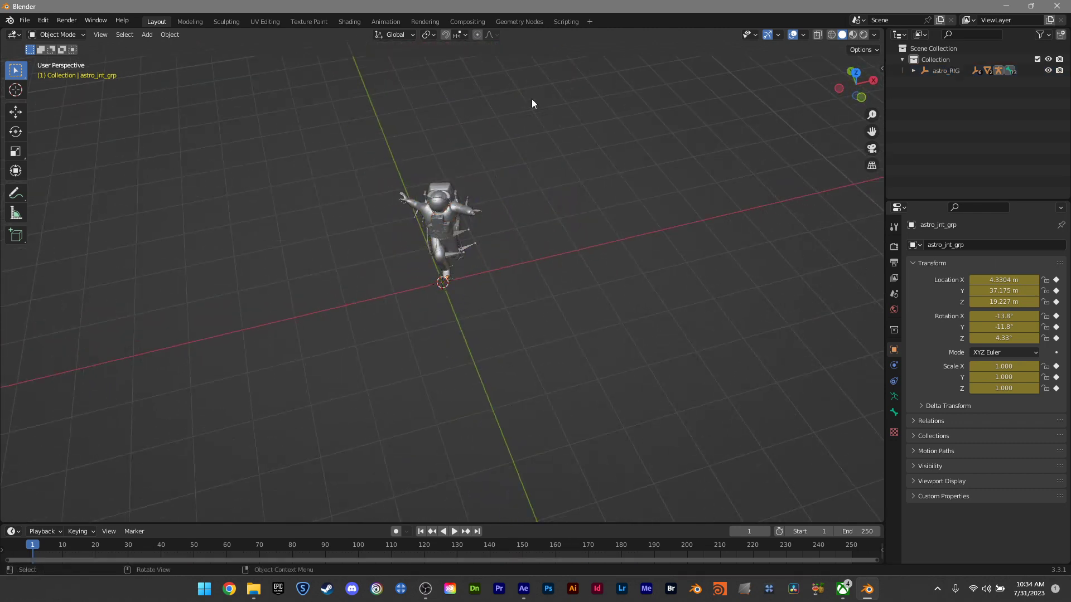
drag(531, 99, 562, 103)
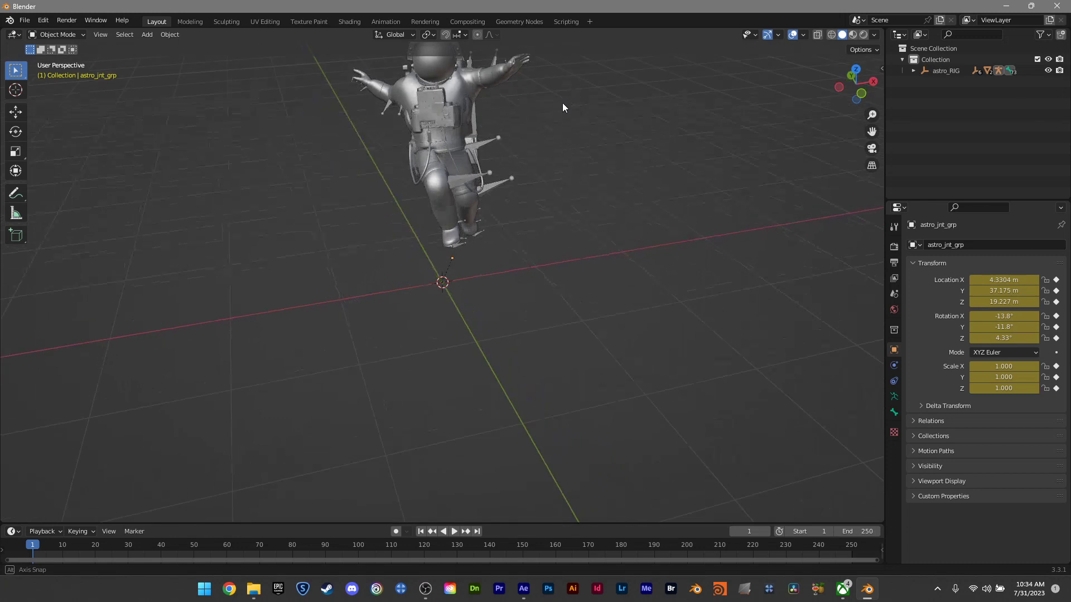
click(454, 531)
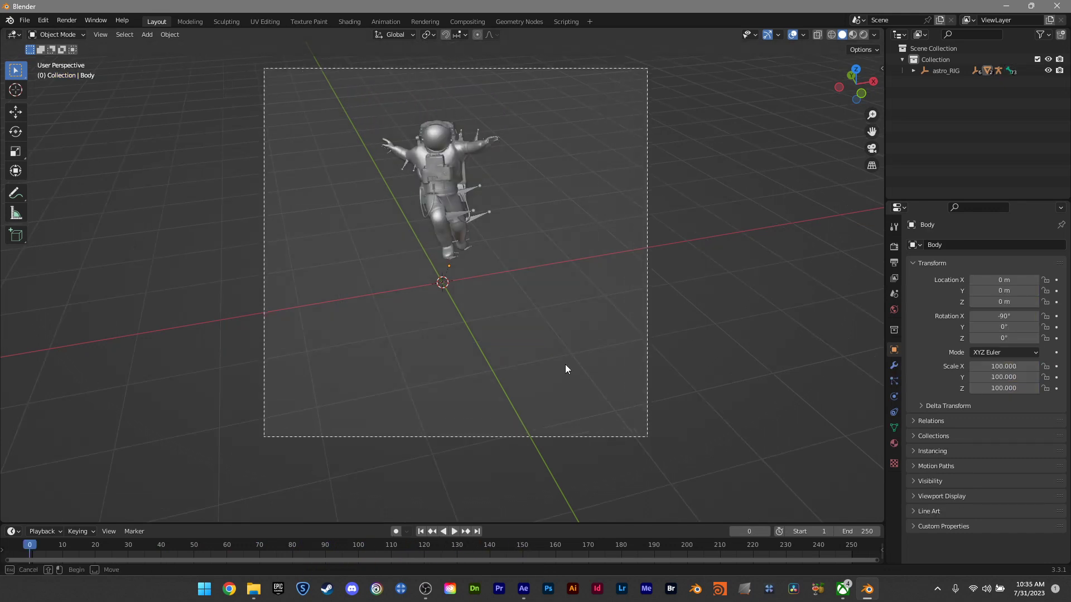
Step: Export the whole rig as an animated Floating2 OBJ sequence into Floating 2, then quit without saving
key(a)
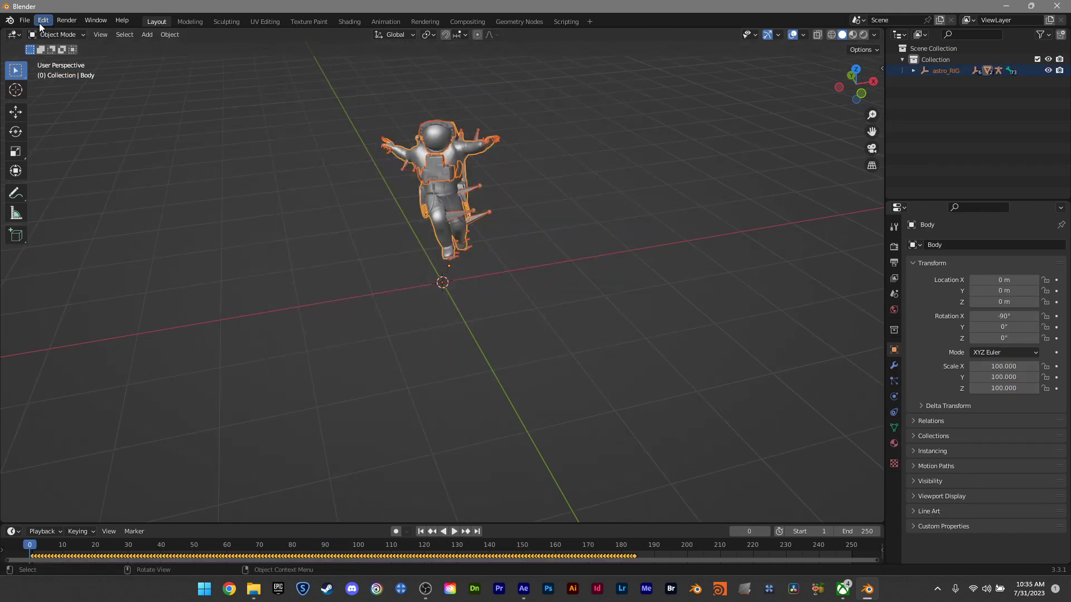
click(25, 20)
mouse_move(56, 181)
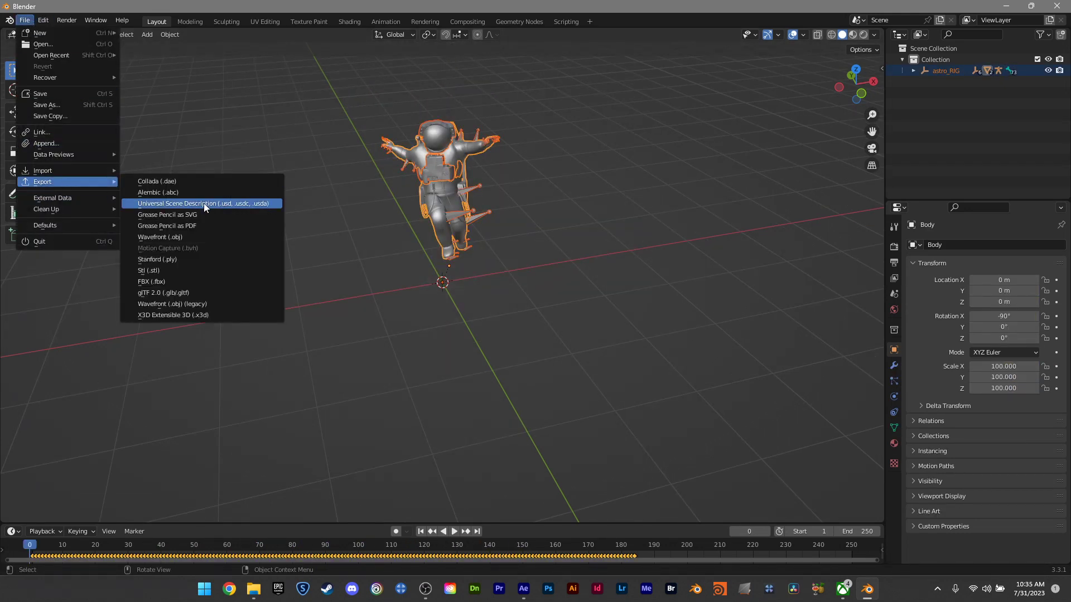
click(182, 305)
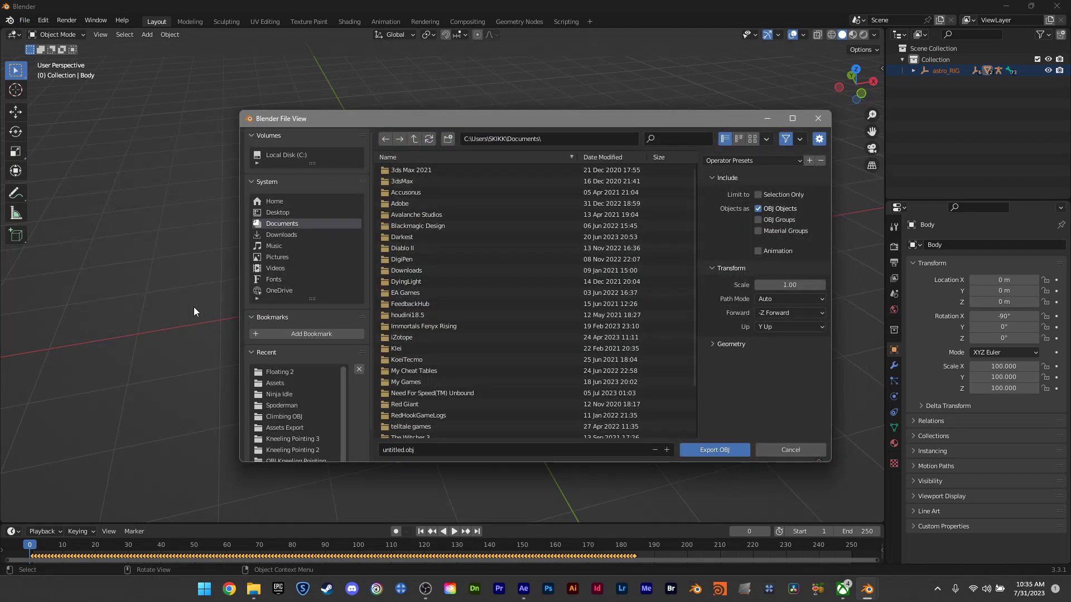
click(284, 374)
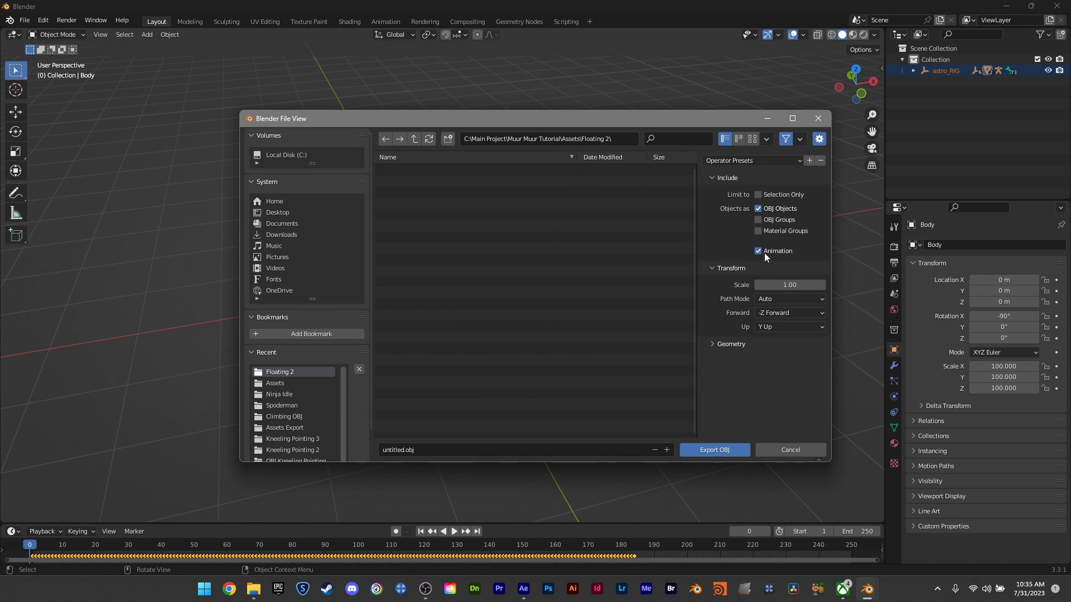
click(401, 449)
text(Floating2)
click(721, 450)
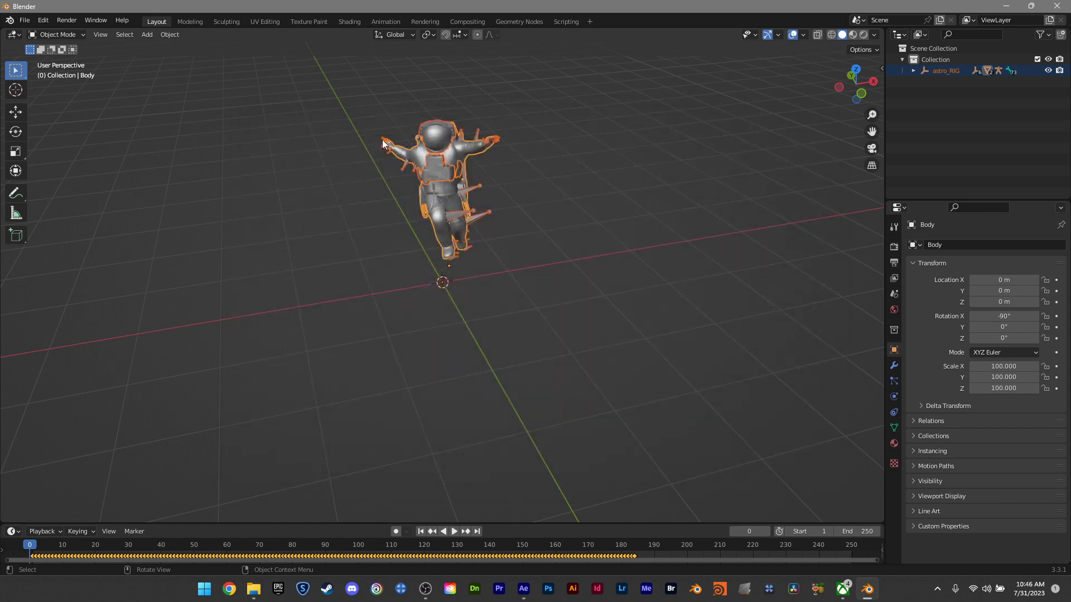
click(1057, 6)
click(555, 313)
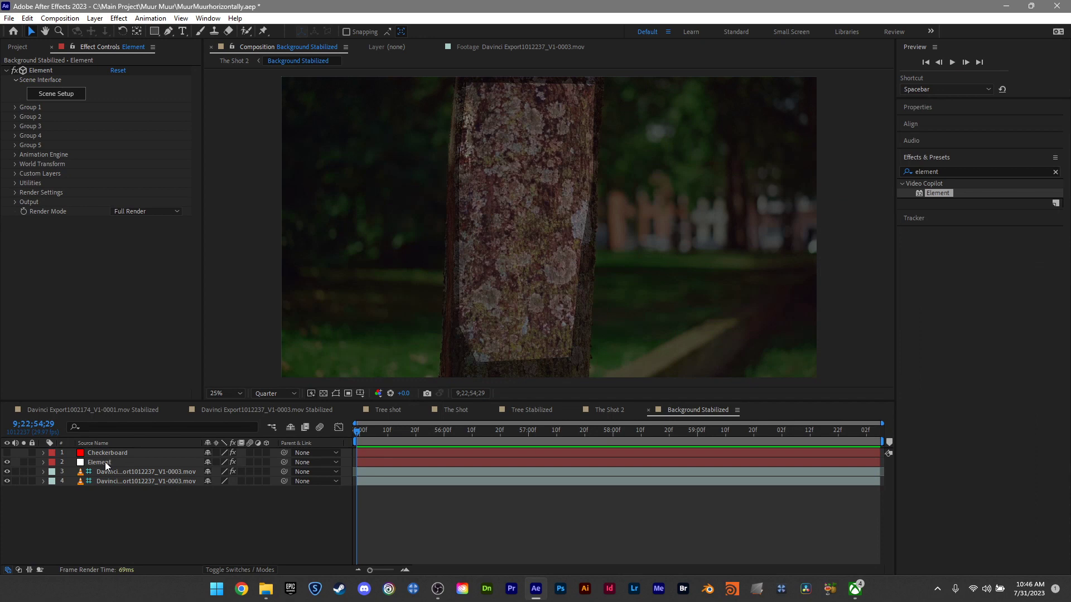
Step: Open the Element layer's Scene Setup and begin a 3D Sequence import
click(105, 462)
click(64, 99)
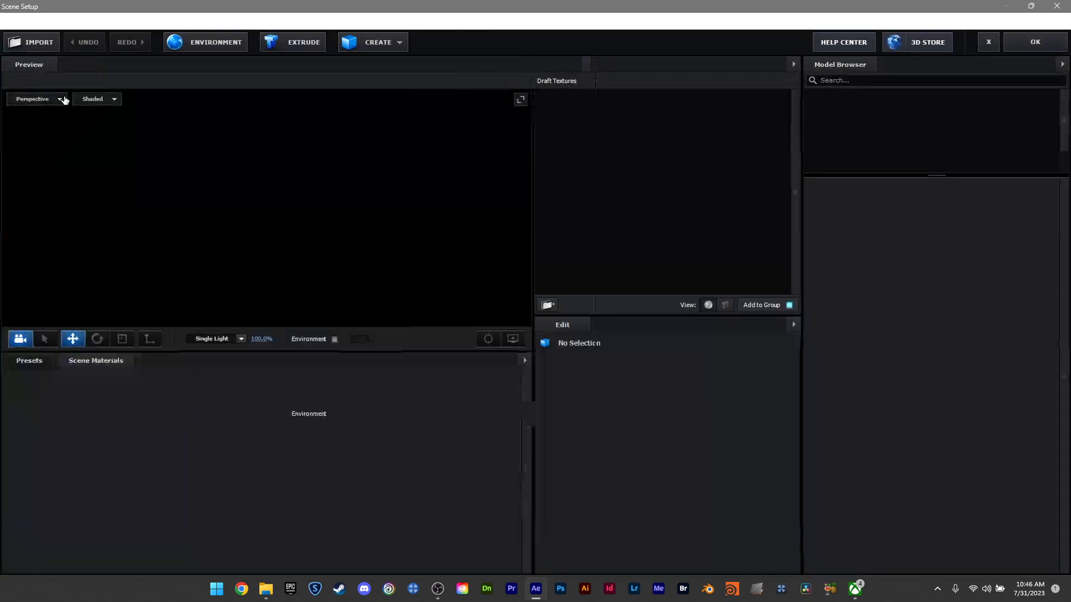
click(64, 99)
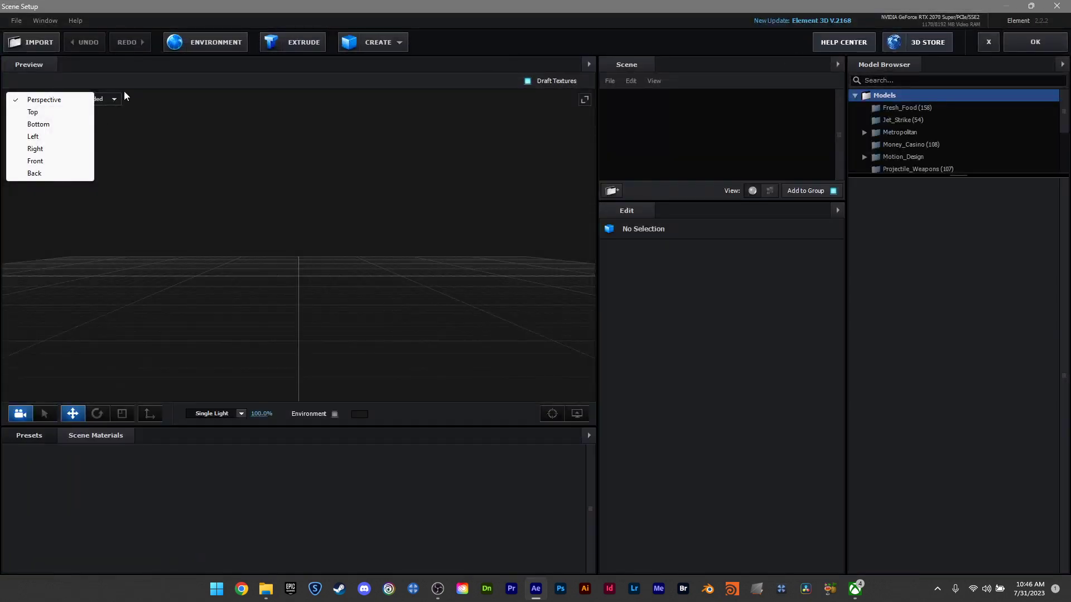
click(16, 21)
mouse_move(22, 37)
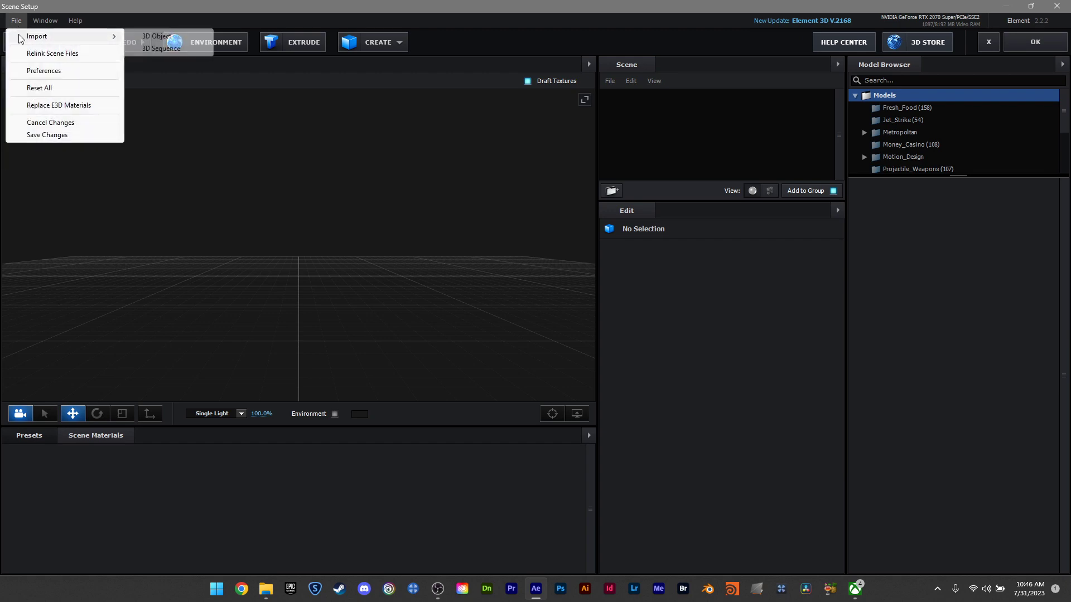
click(162, 49)
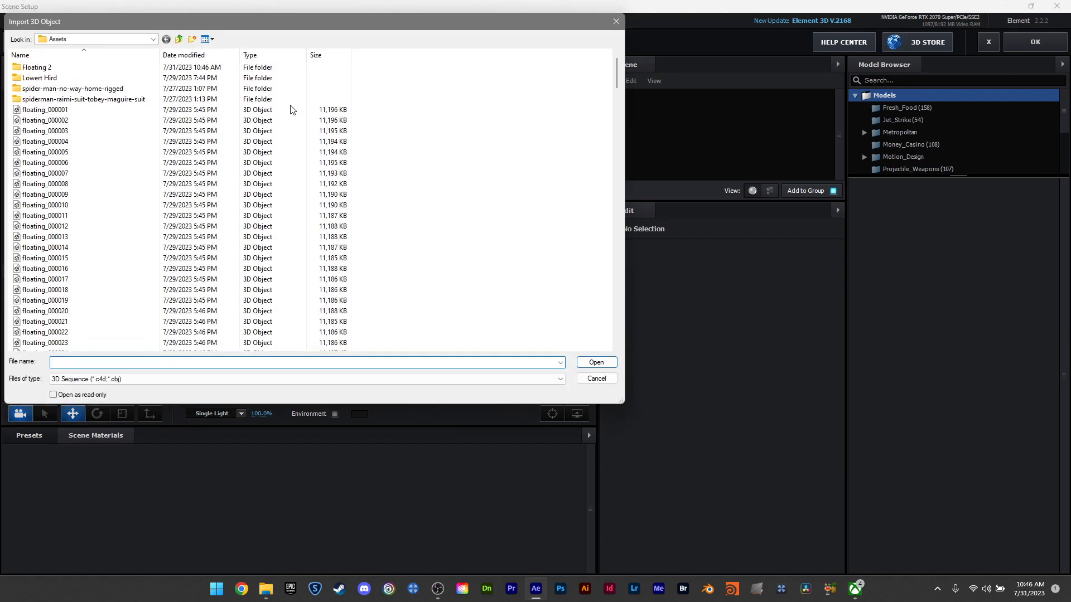
Step: Load Floating2_000001 from Assets/Floating 2 as a sequence with Force Alignment set to Bottom
click(179, 39)
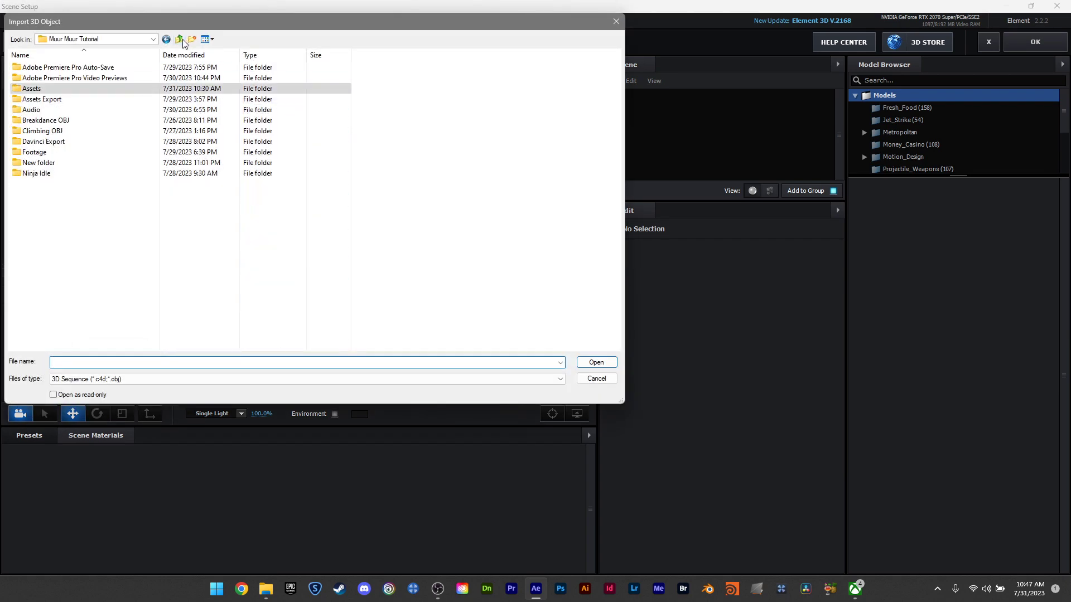
double_click(55, 90)
double_click(51, 68)
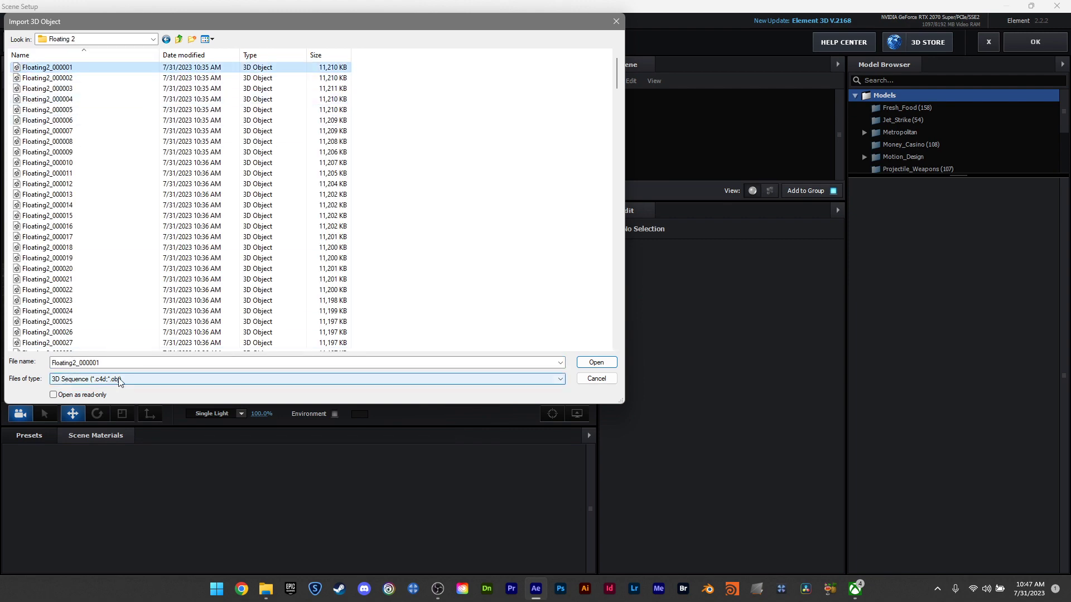
click(596, 362)
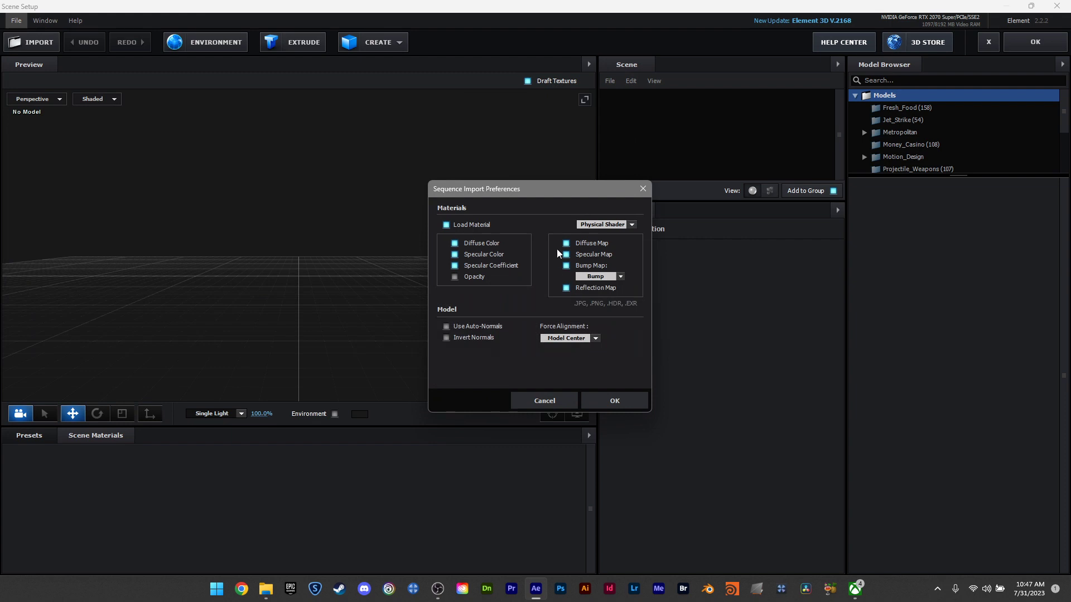
click(601, 338)
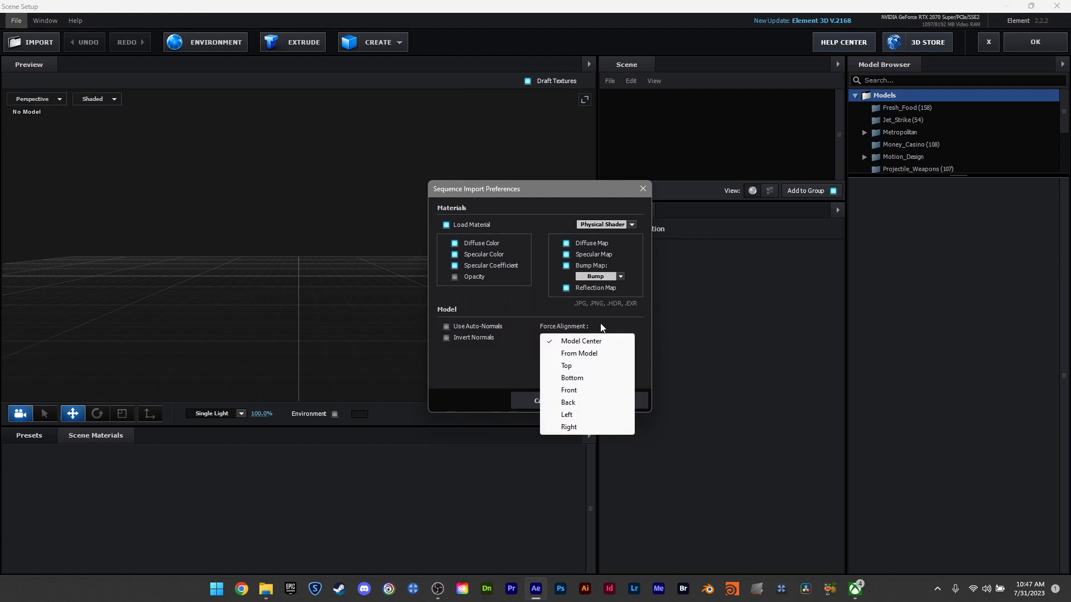
click(571, 379)
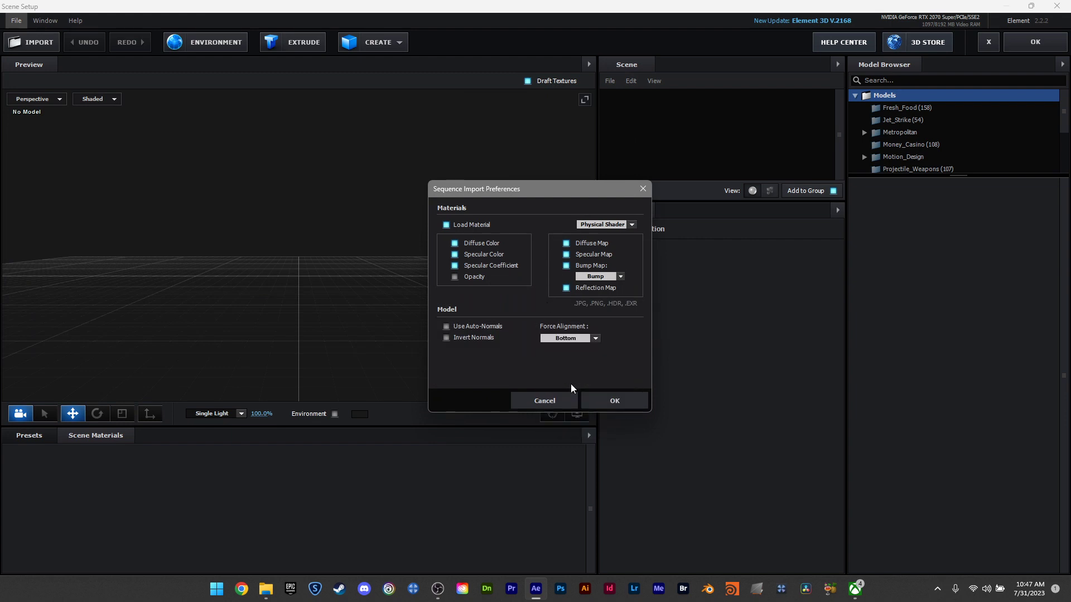
click(615, 403)
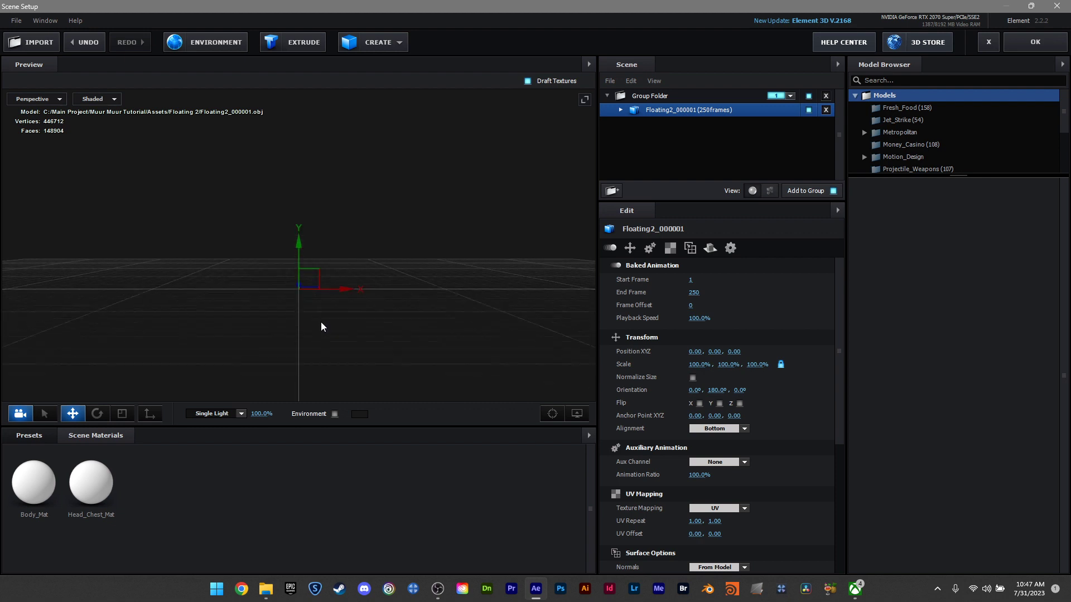
Step: Turn on Normalize Size and orbit the preview around the astronaut
click(693, 377)
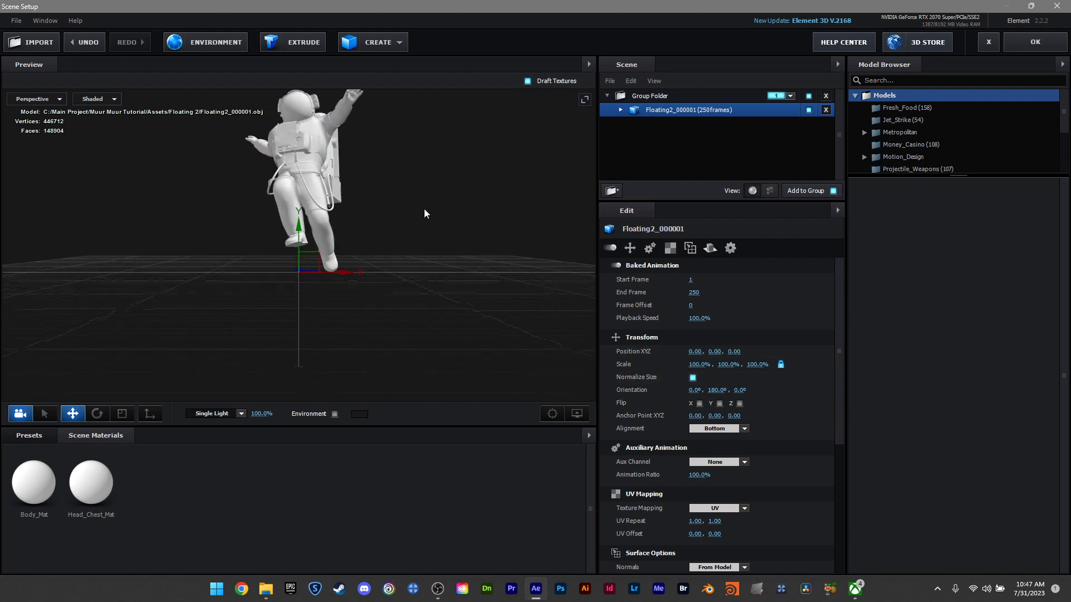
scroll(431, 256, up, 5)
drag(457, 243, 479, 259)
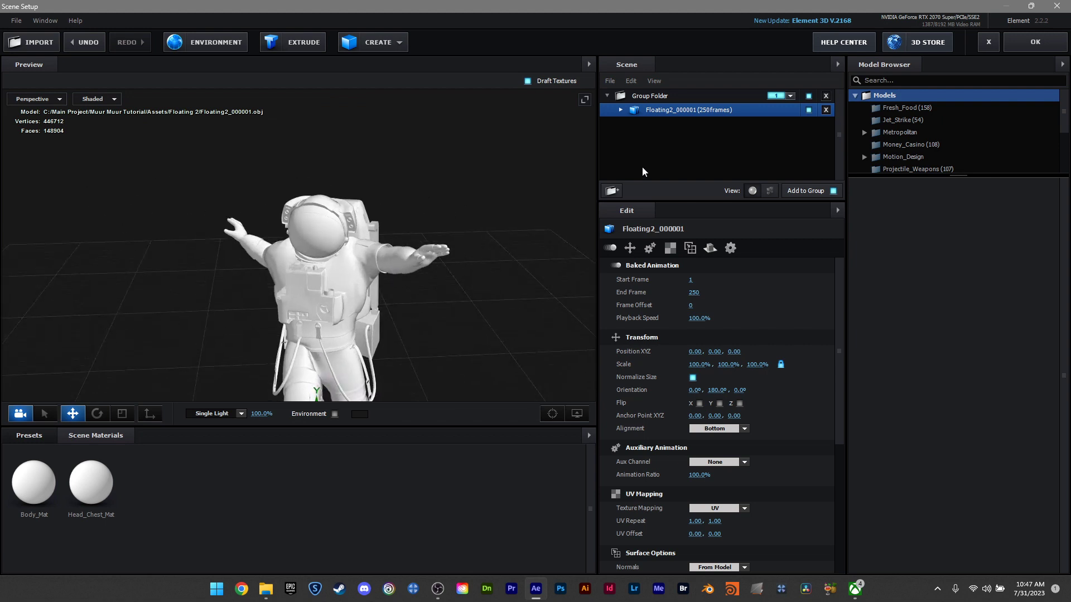
Step: Give Body_Mat the Body_BaseColor image as its diffuse texture
click(621, 110)
click(675, 124)
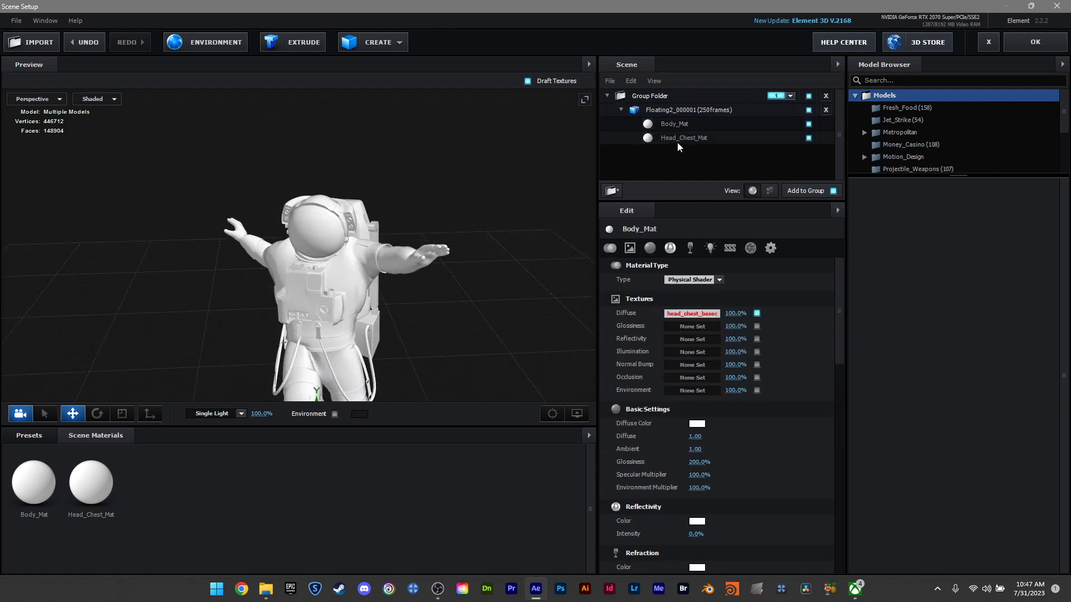
click(678, 138)
click(665, 124)
click(692, 313)
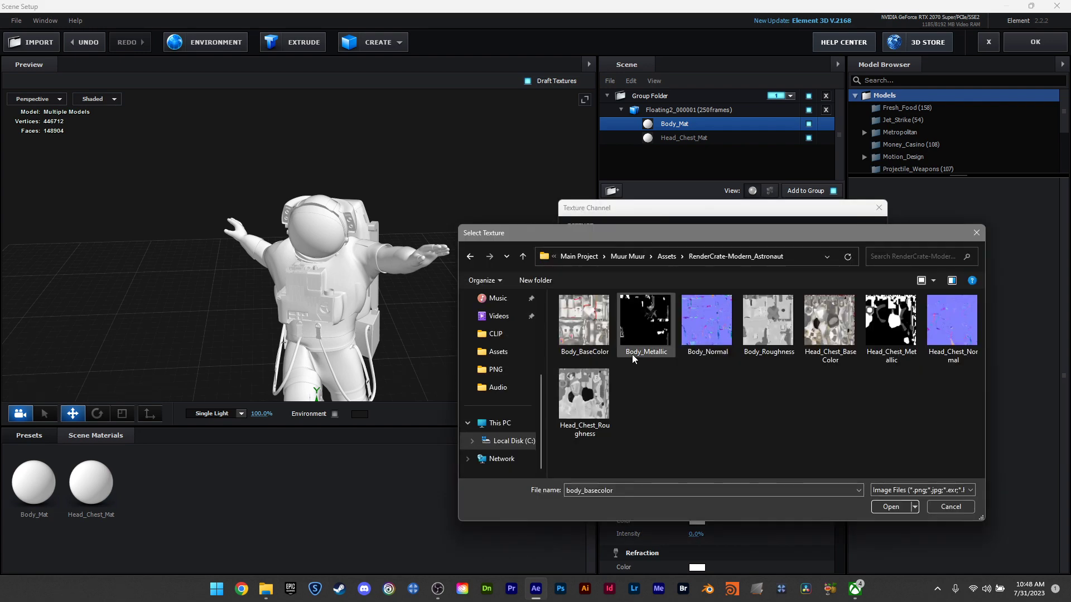
click(584, 323)
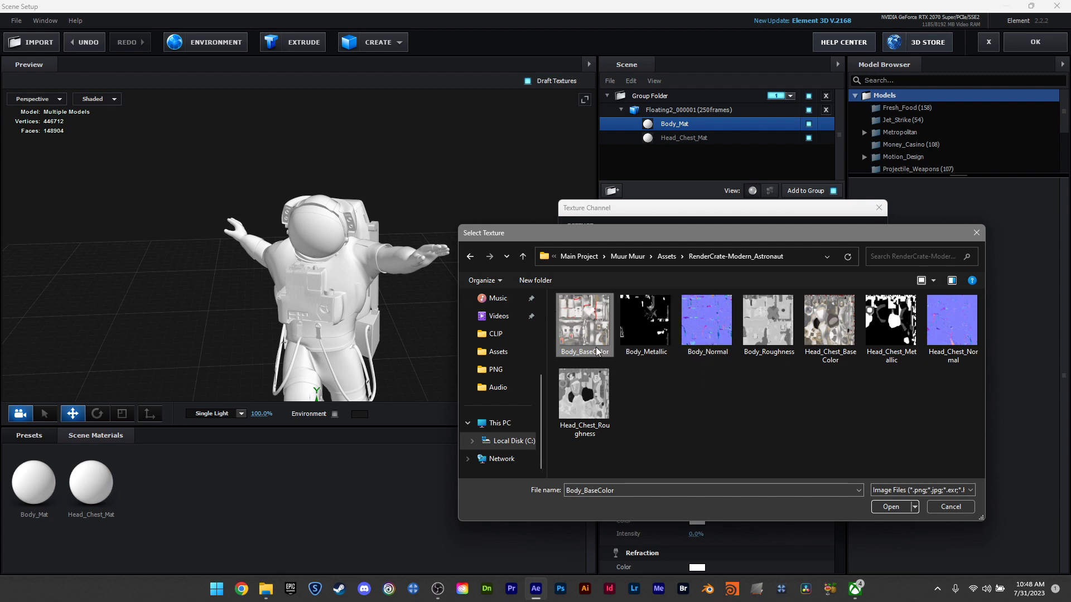
click(883, 507)
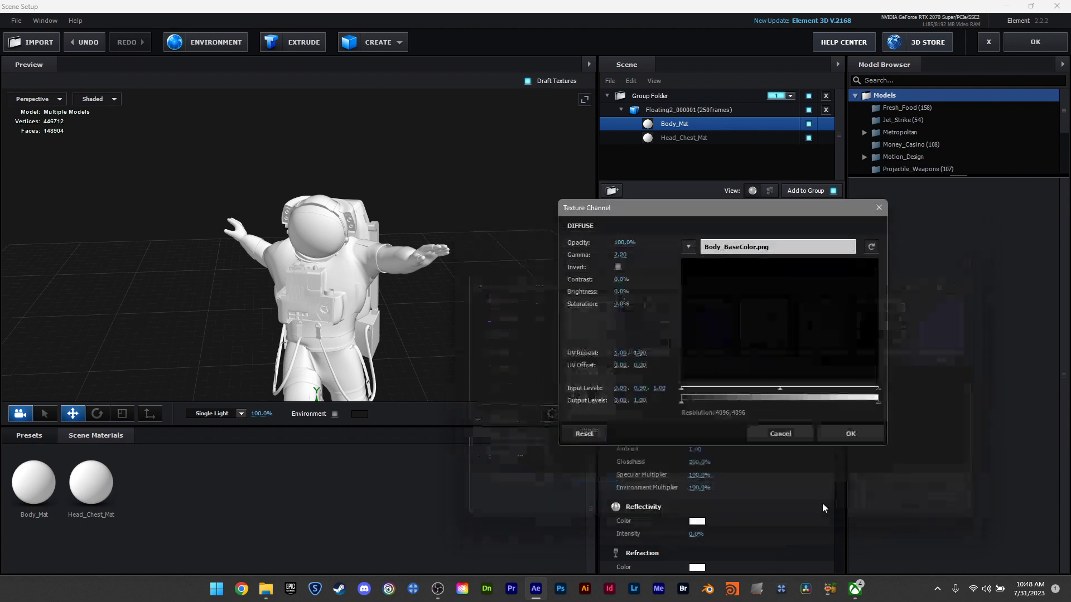
click(850, 434)
Step: Give Head_Chest_Mat the Head_Chest_BaseColor diffuse texture and apply the scene setup
click(684, 138)
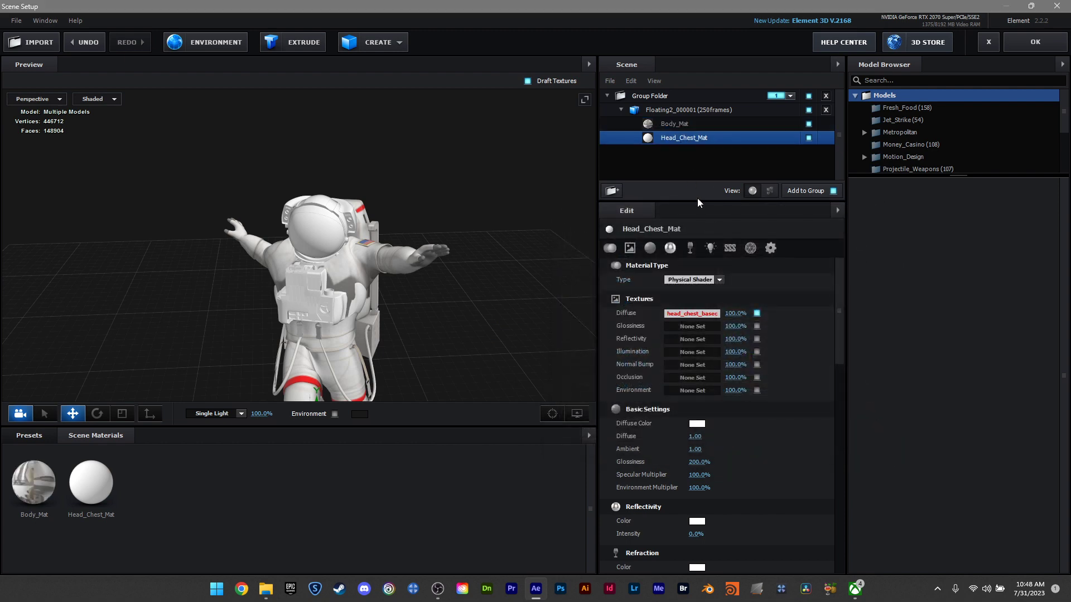
click(692, 313)
click(738, 248)
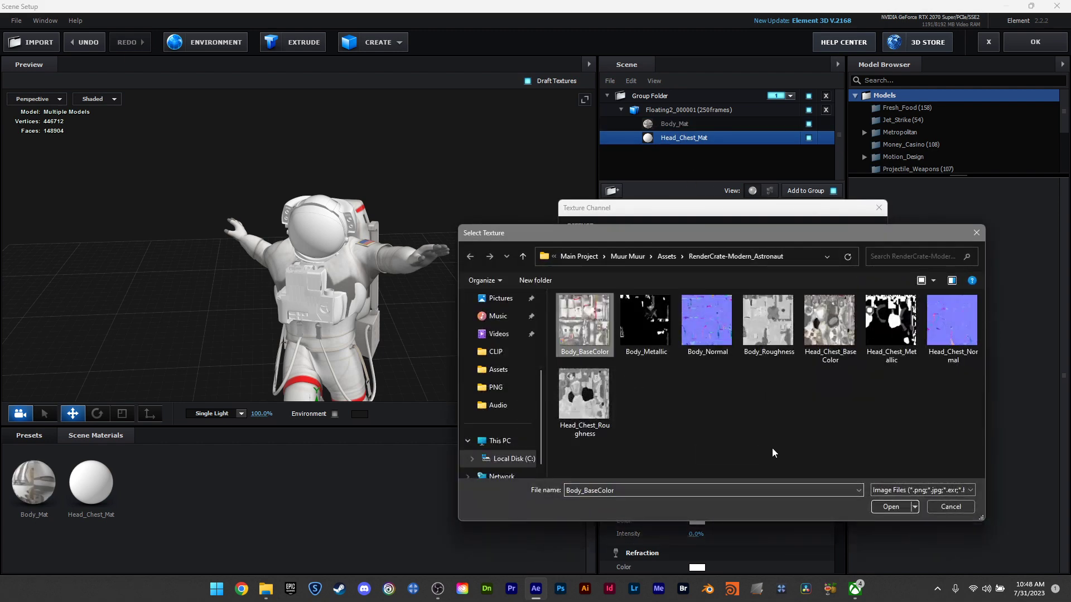
click(831, 329)
click(889, 508)
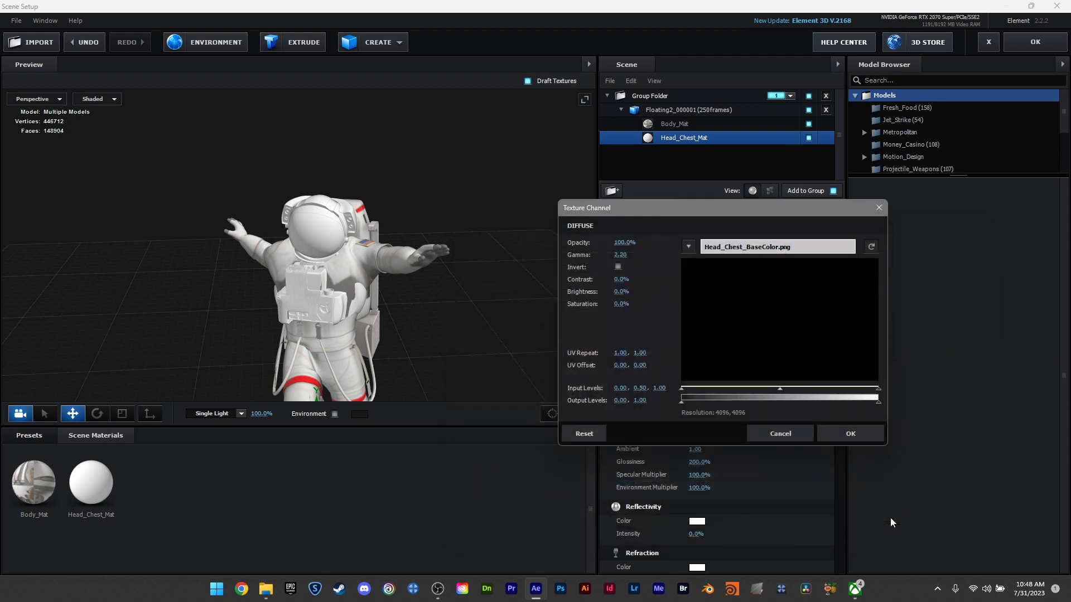
click(849, 434)
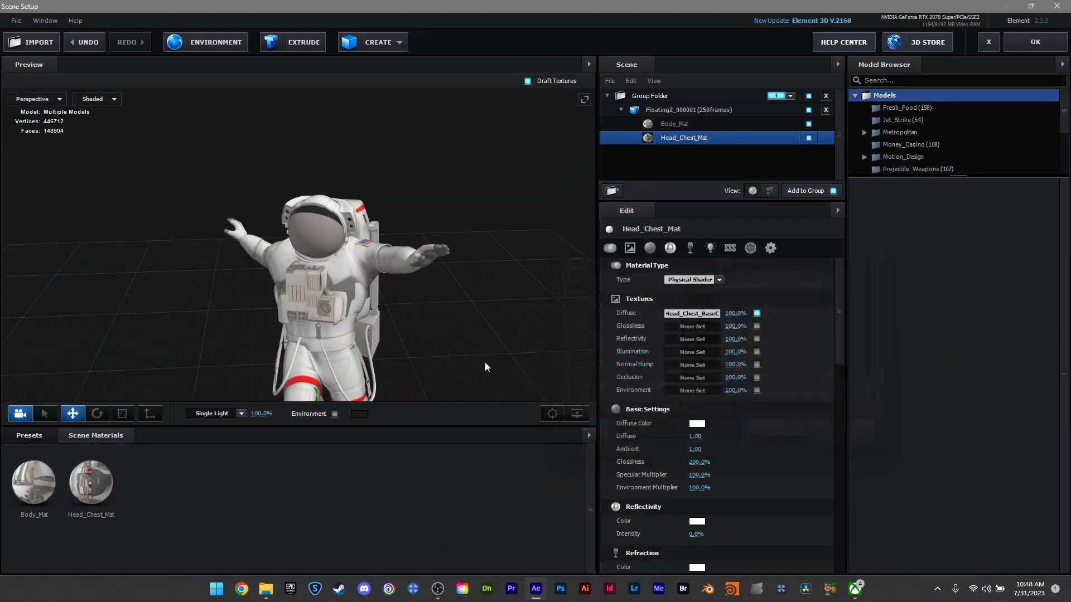
drag(484, 363, 408, 279)
scroll(389, 263, down, 5)
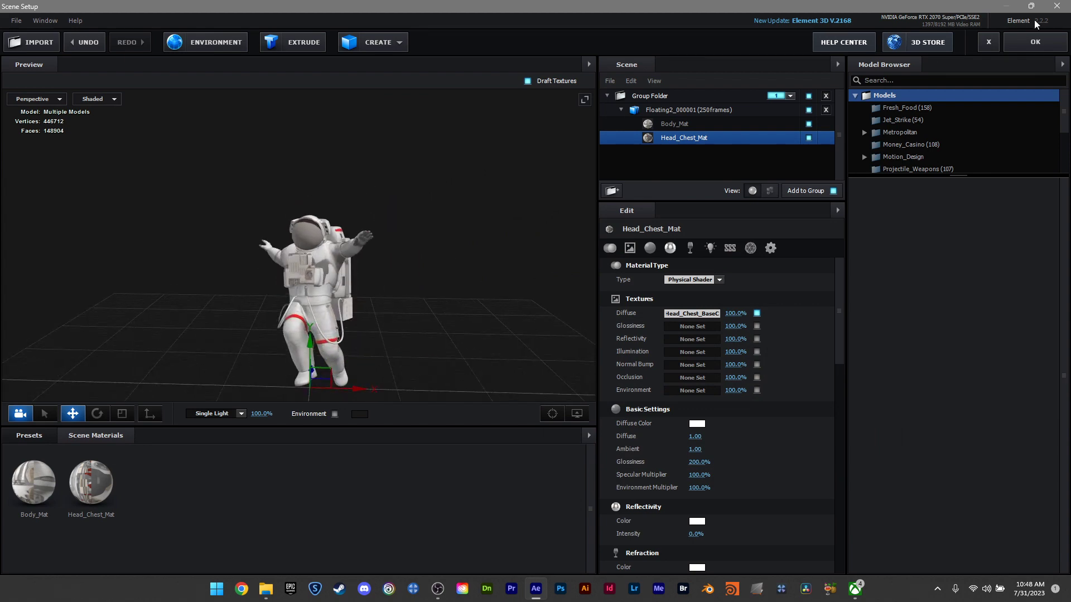
click(1040, 43)
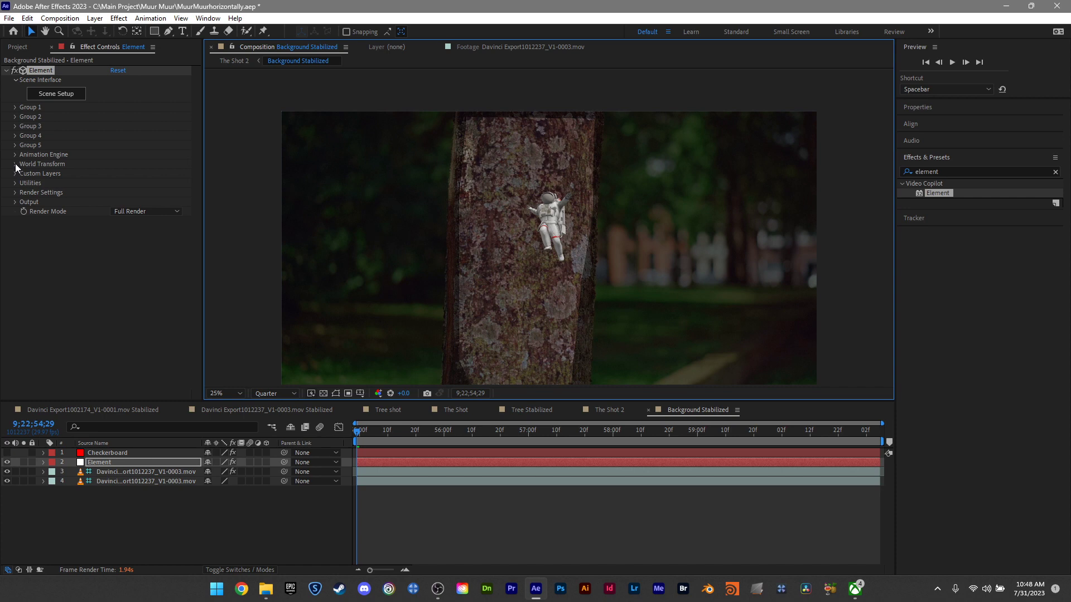
Step: Create a World Transform Null for the Element effect and select it
click(15, 164)
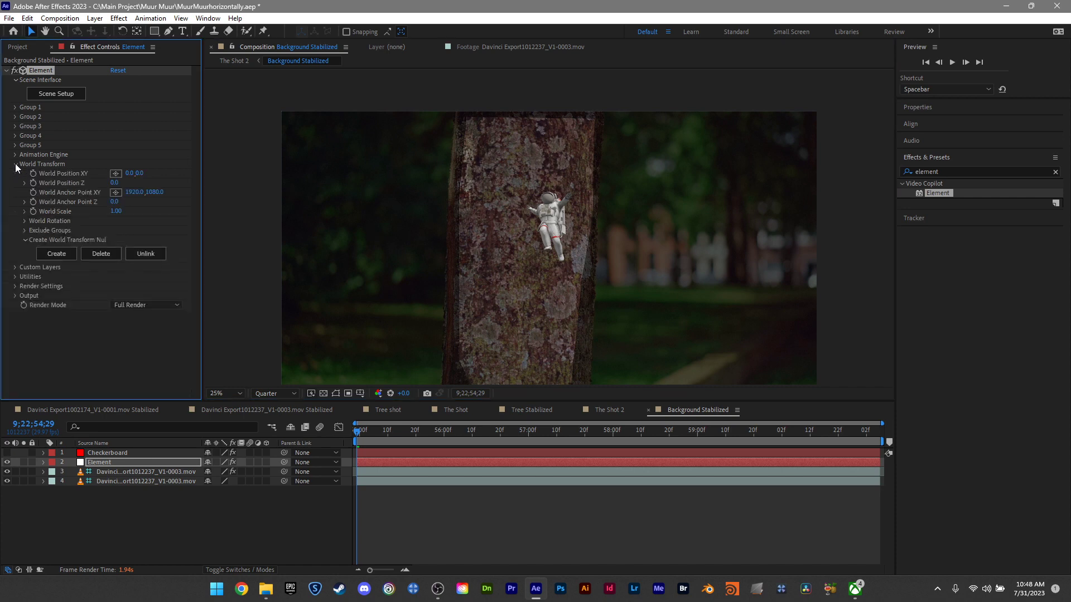
click(59, 254)
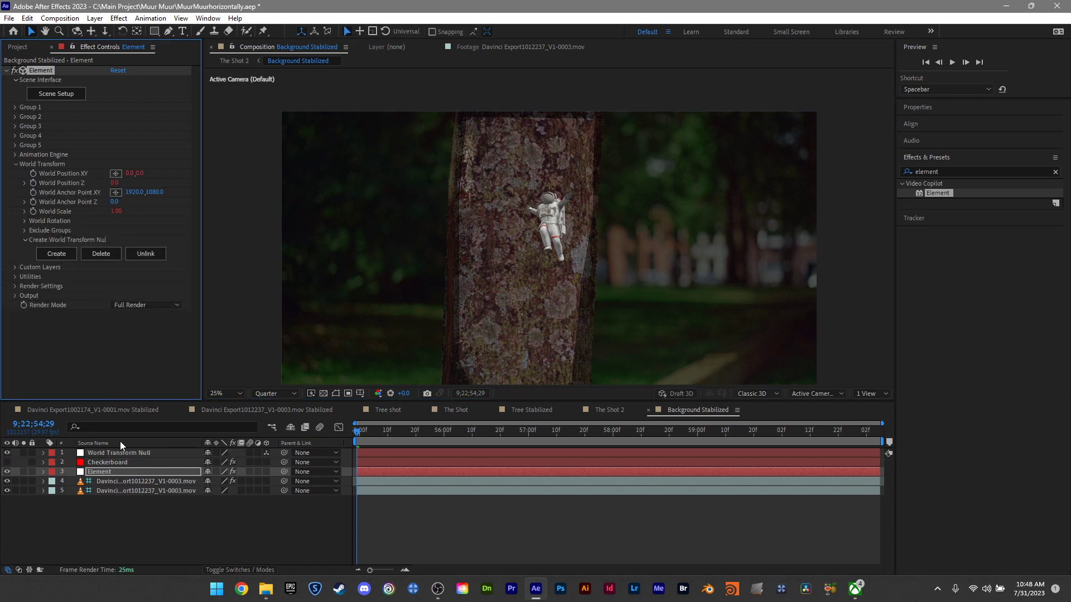
click(122, 452)
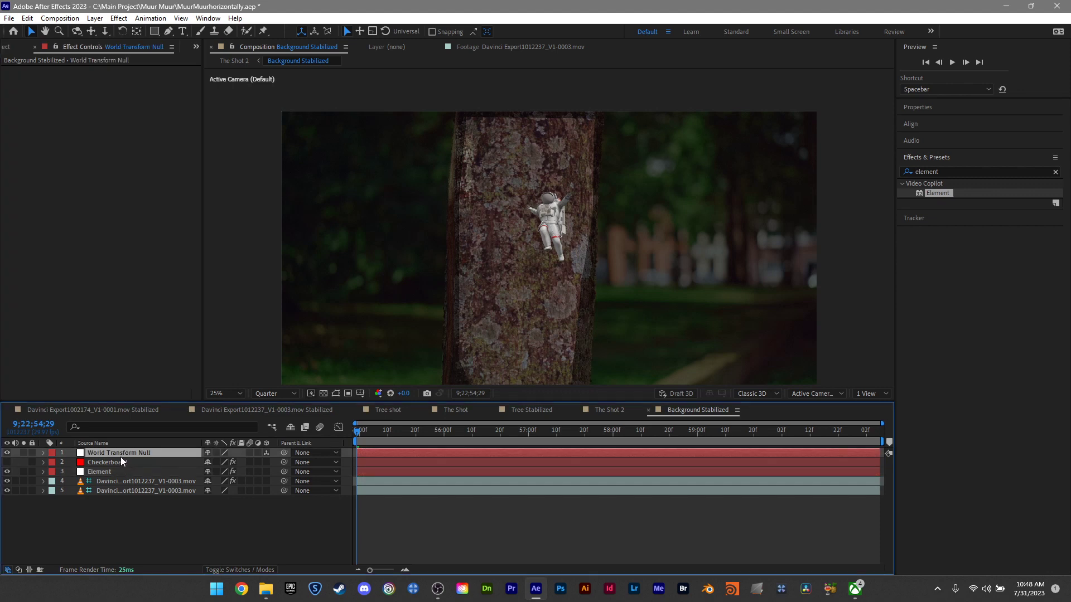
Step: Move the null to Position X about 7540, adjust height and rotation, then return to The Shot 2
key(p)
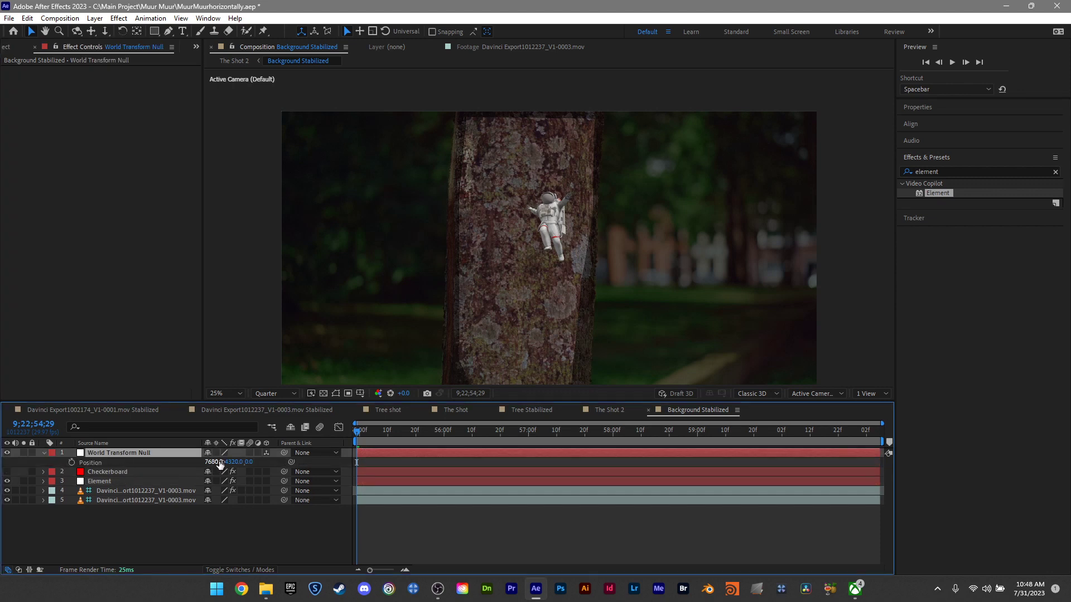
drag(221, 464, 141, 474)
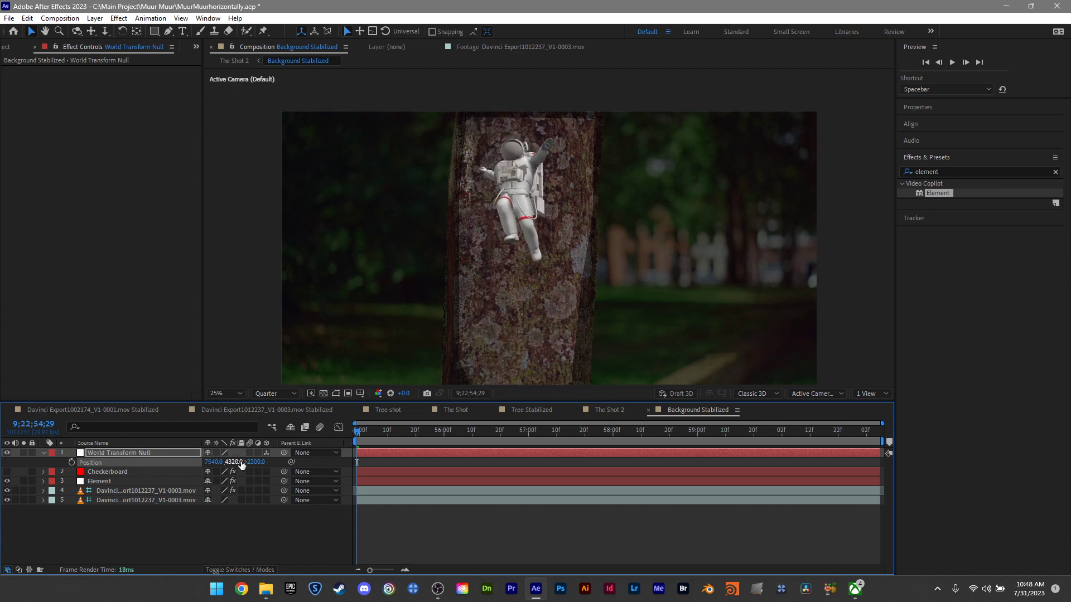
mouse_move(241, 464)
mouse_down()
mouse_move(262, 464)
mouse_move(207, 463)
mouse_move(233, 462)
mouse_up()
key(r)
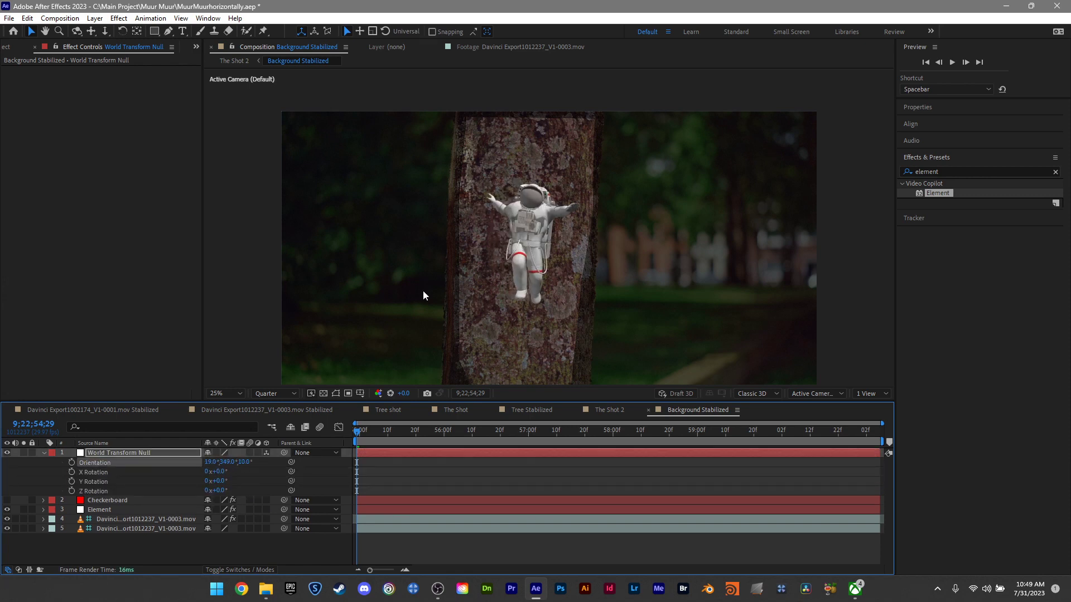
click(242, 60)
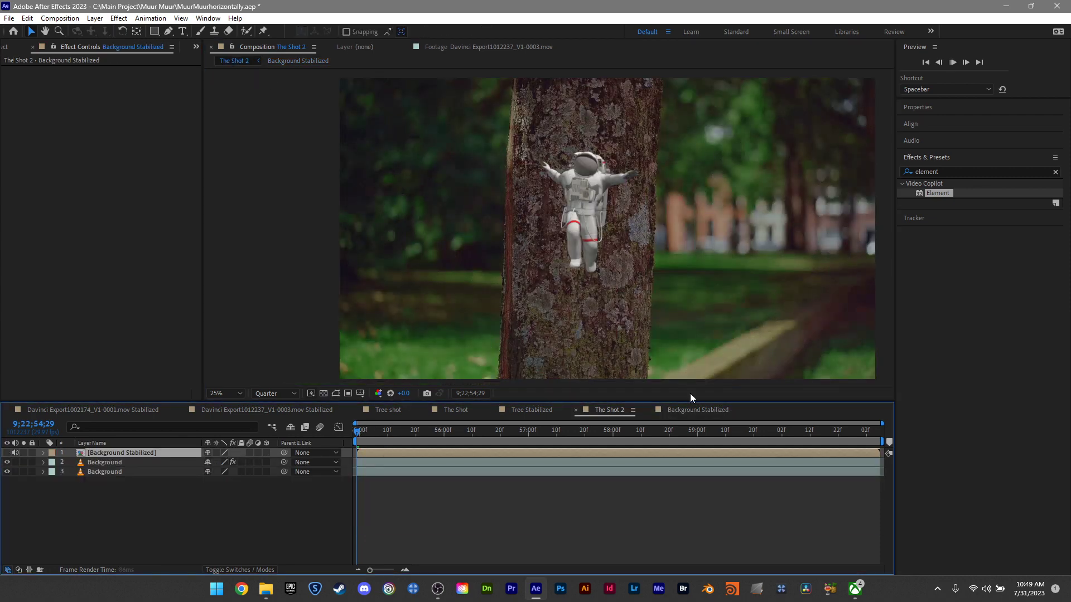
Step: Preview the composition, return to frame 9;22;56;19, and zoom in on the astronaut
key(space)
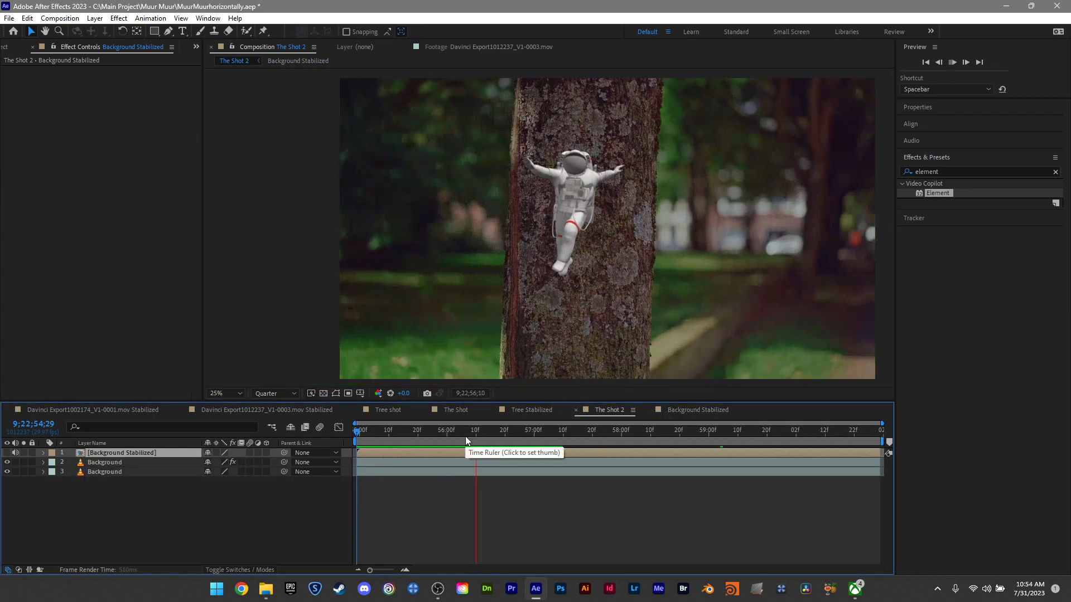
key(space)
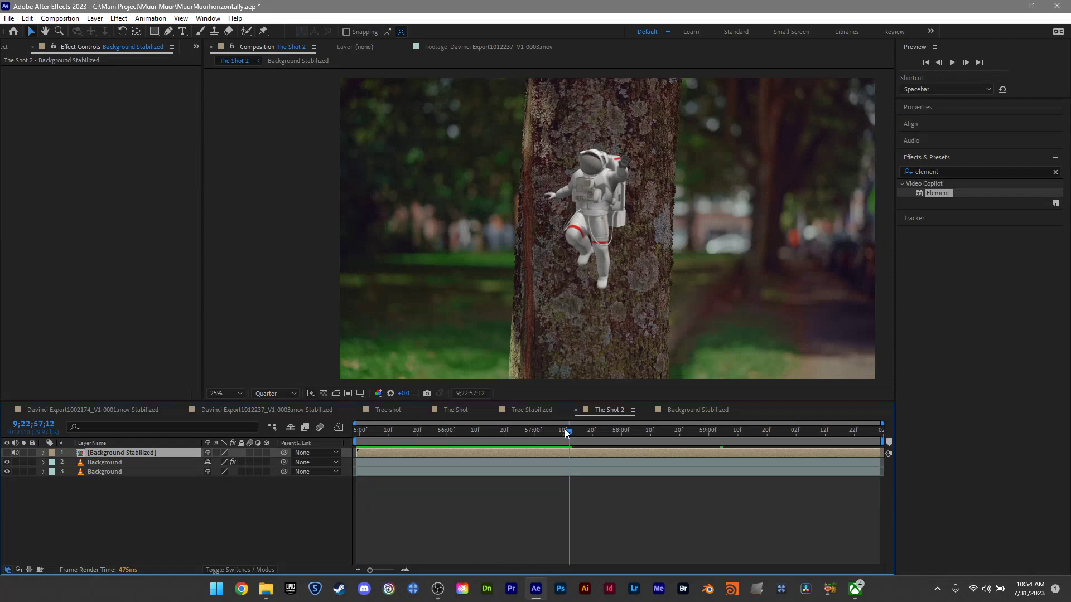
drag(564, 429, 502, 443)
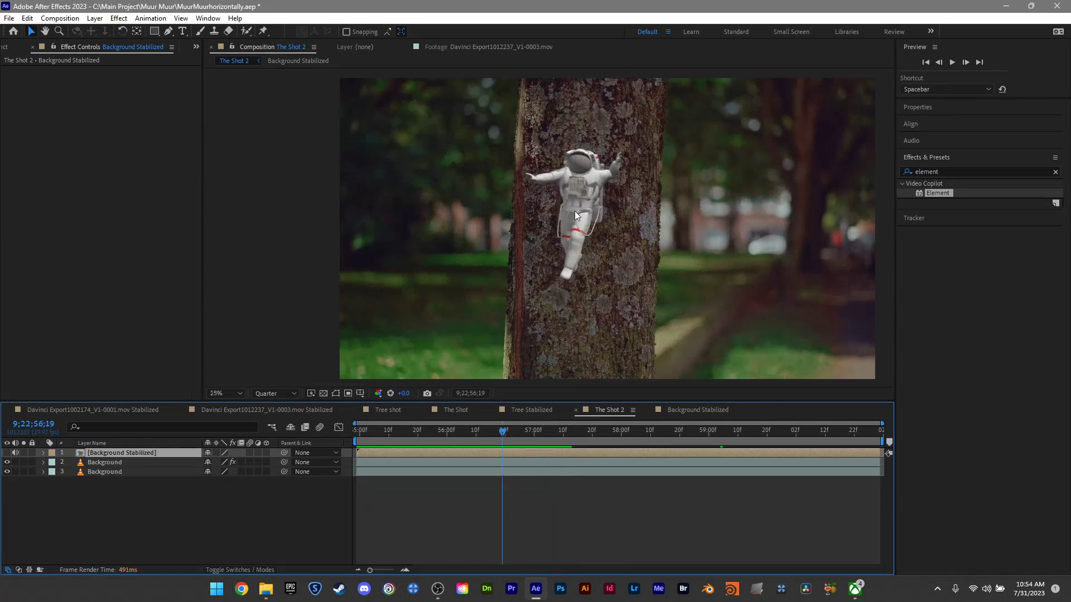
key(h)
scroll(575, 210, up, 2)
scroll(594, 249, up, 2)
scroll(474, 341, down, 4)
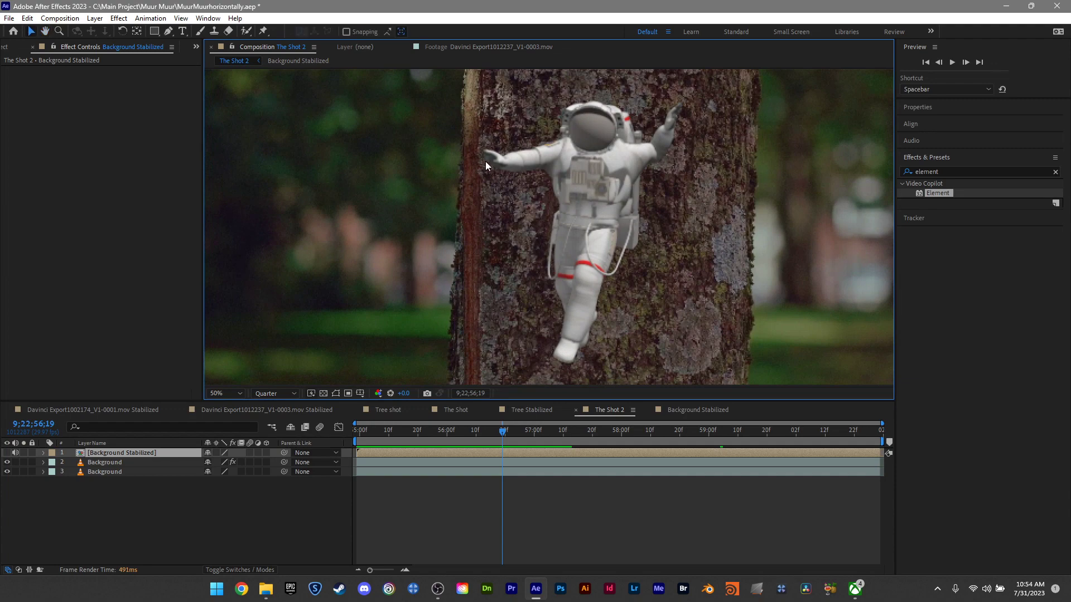
Step: Open the Background Stabilized precomp and bring up the Element layer's effect settings
click(109, 463)
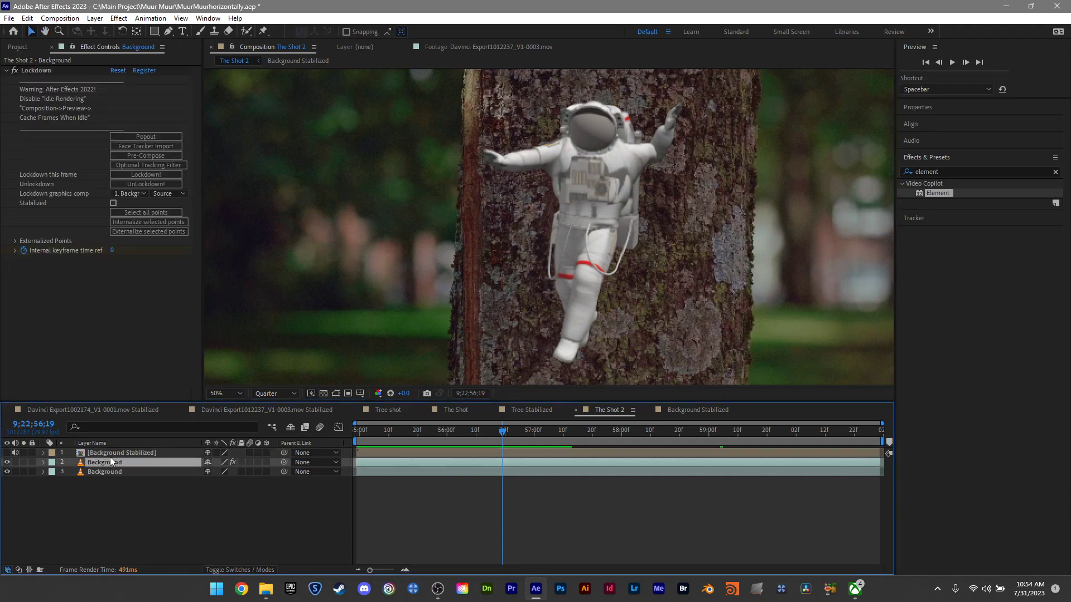
double_click(112, 454)
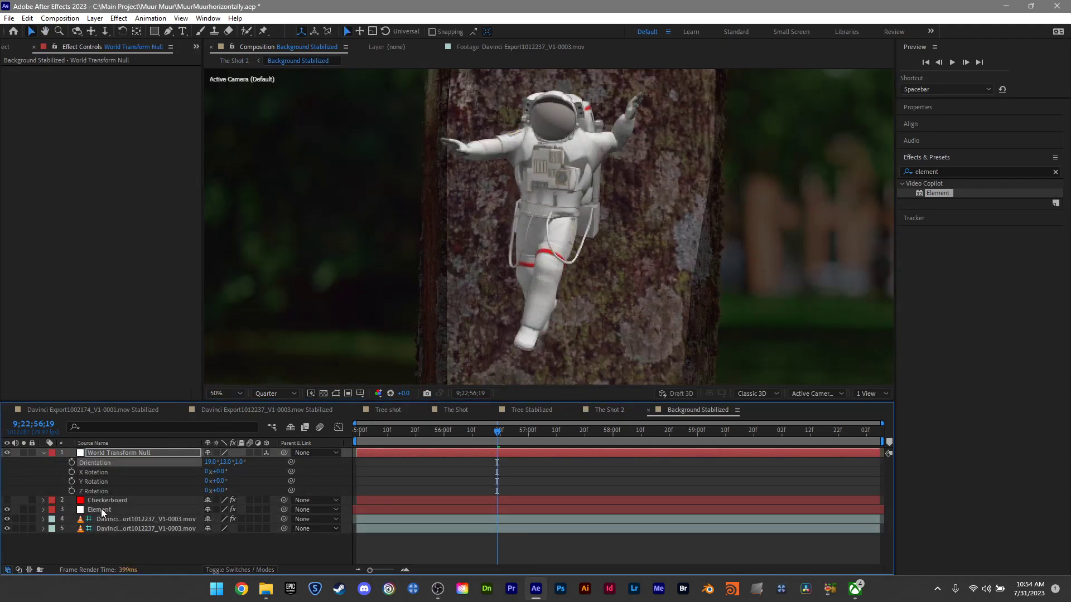
click(106, 510)
click(57, 95)
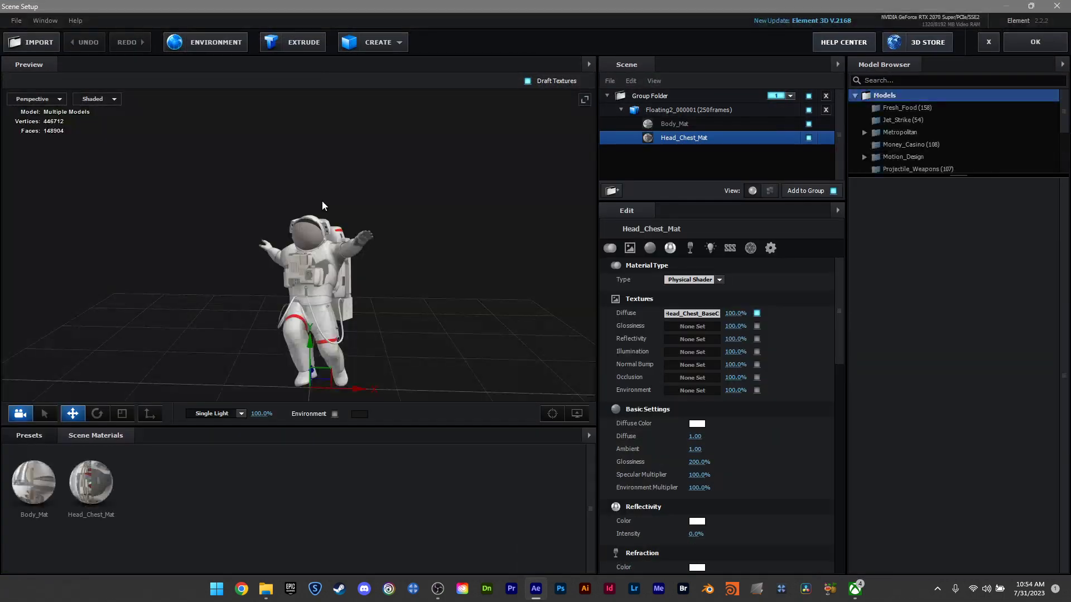
Step: Orbit and zoom the Scene Setup preview camera to view the astronaut up close
drag(314, 283, 433, 181)
scroll(426, 243, up, 5)
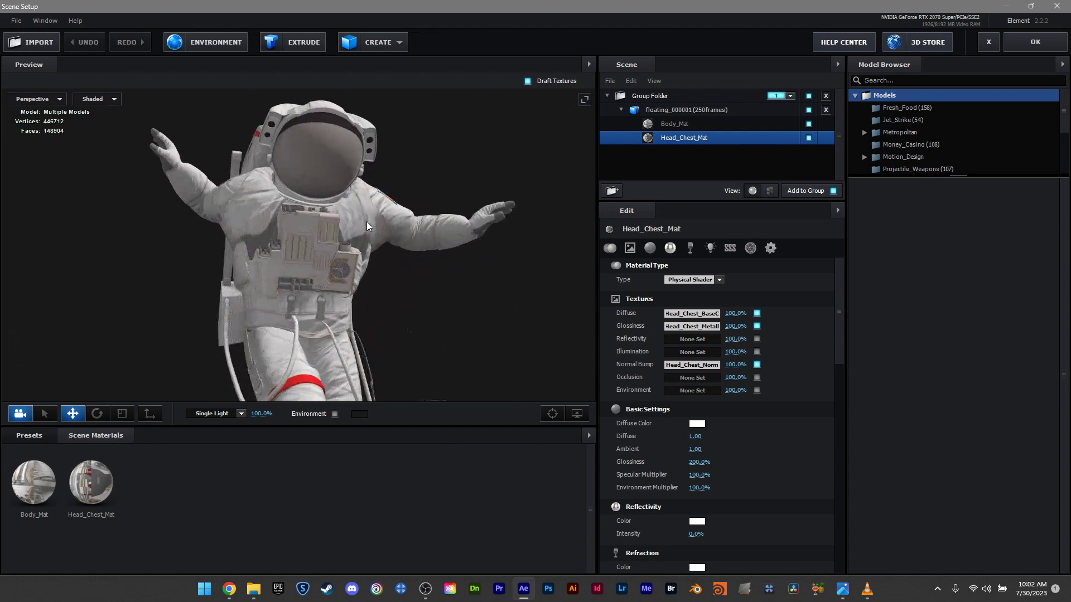
drag(367, 222, 321, 215)
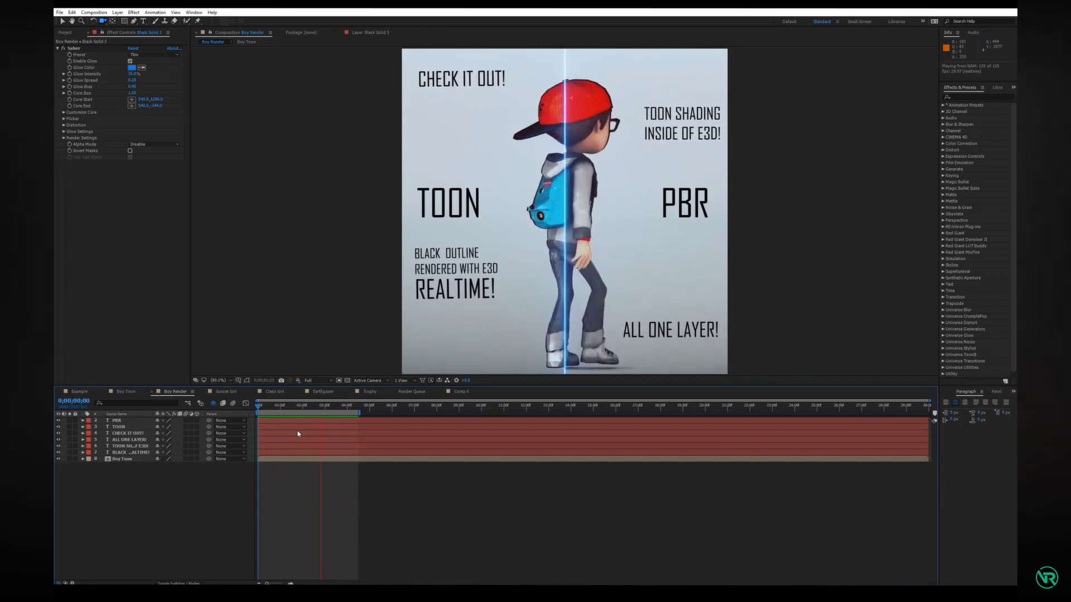
Step: Exit full screen, pause the toon-shading tutorial at 0:17, and minimize Chrome
click(1041, 594)
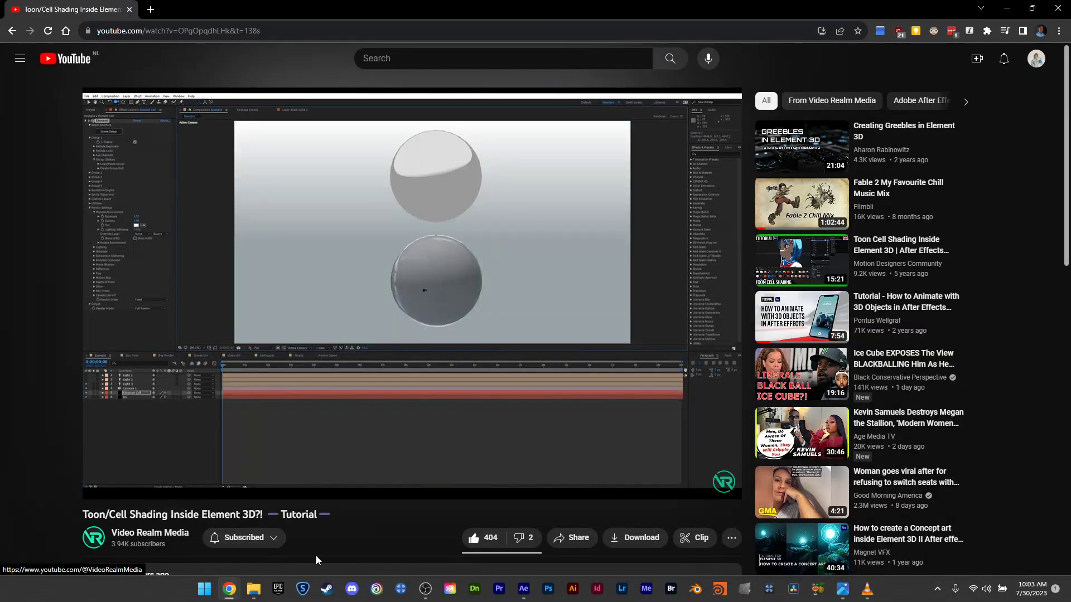
key(space)
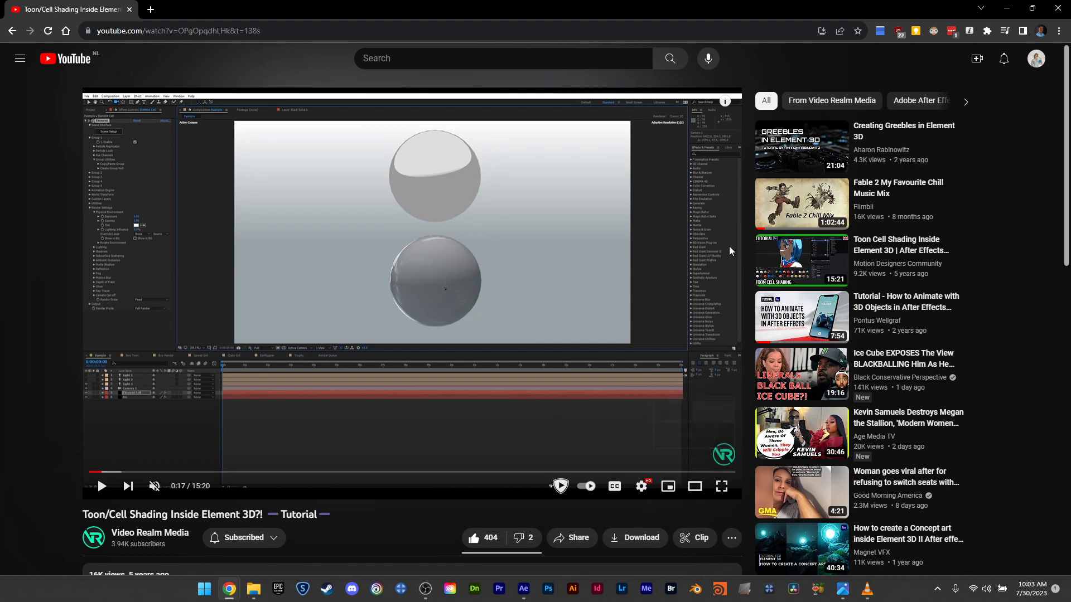
click(1007, 10)
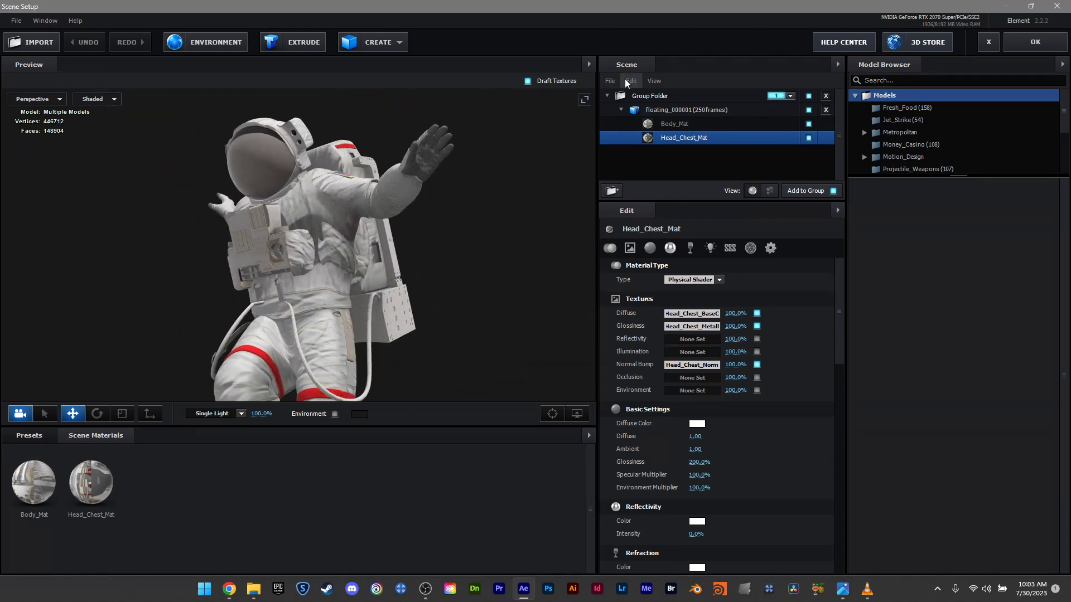
Step: Switch Body_Mat and Head_Chest_Mat to Standard Shader with specular and normal bump maps off
click(675, 124)
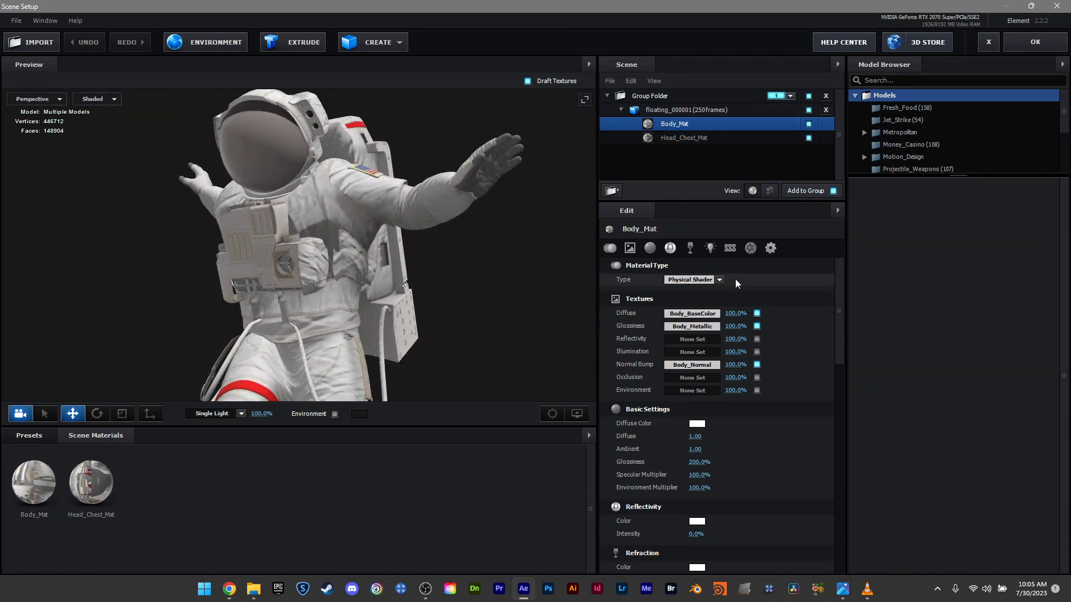
click(718, 283)
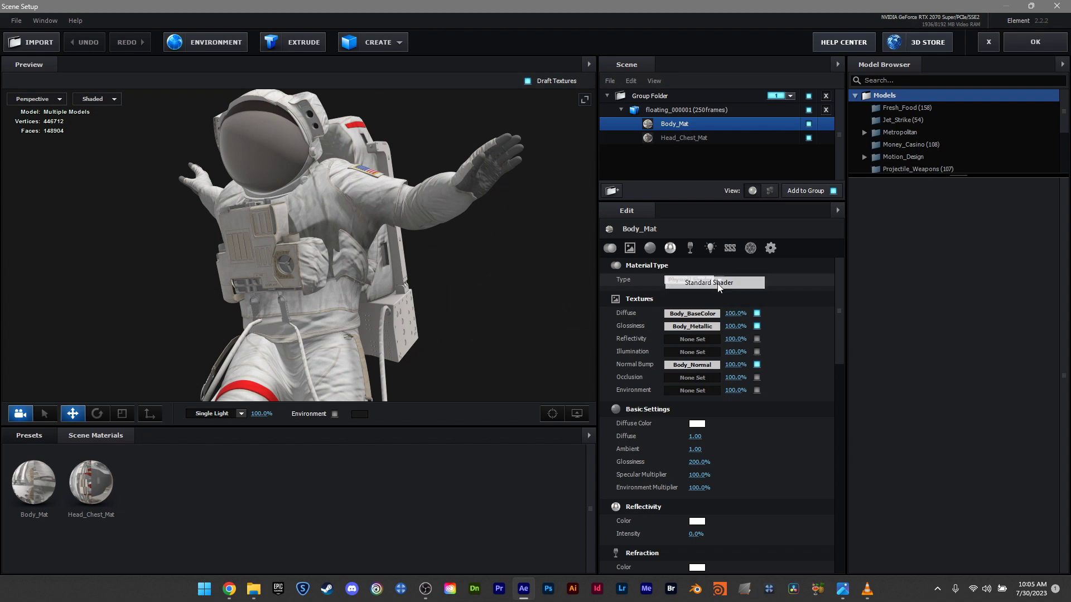
click(675, 140)
click(721, 282)
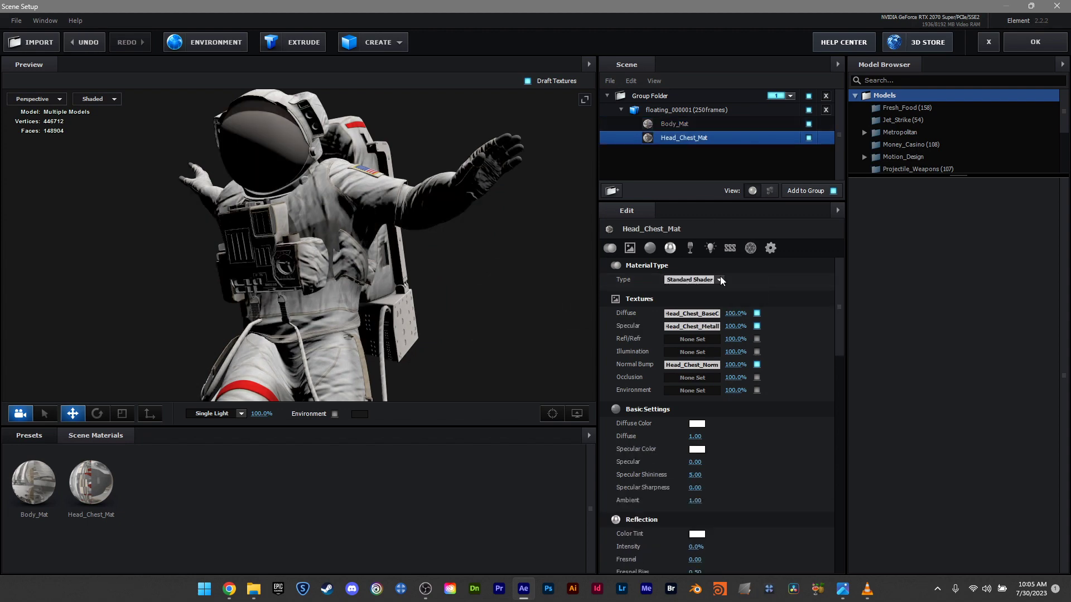
click(757, 327)
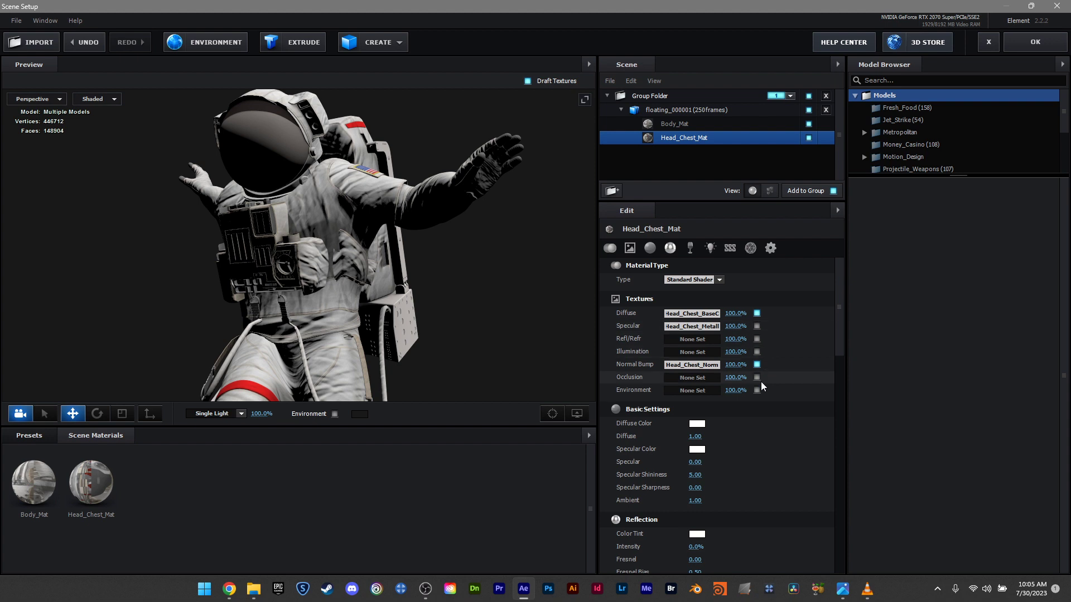
click(757, 364)
click(686, 124)
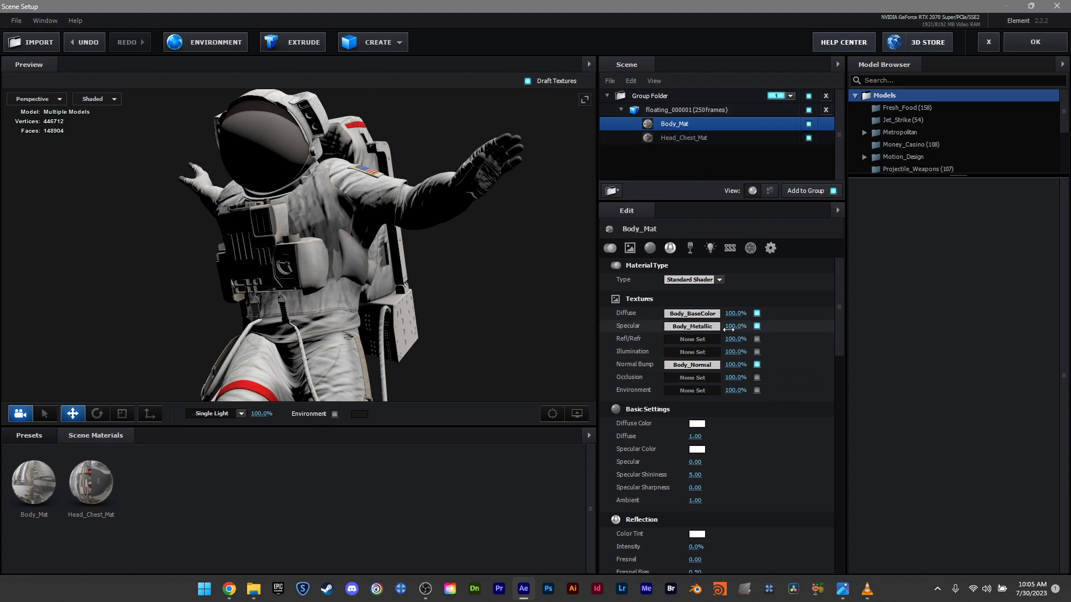
click(757, 365)
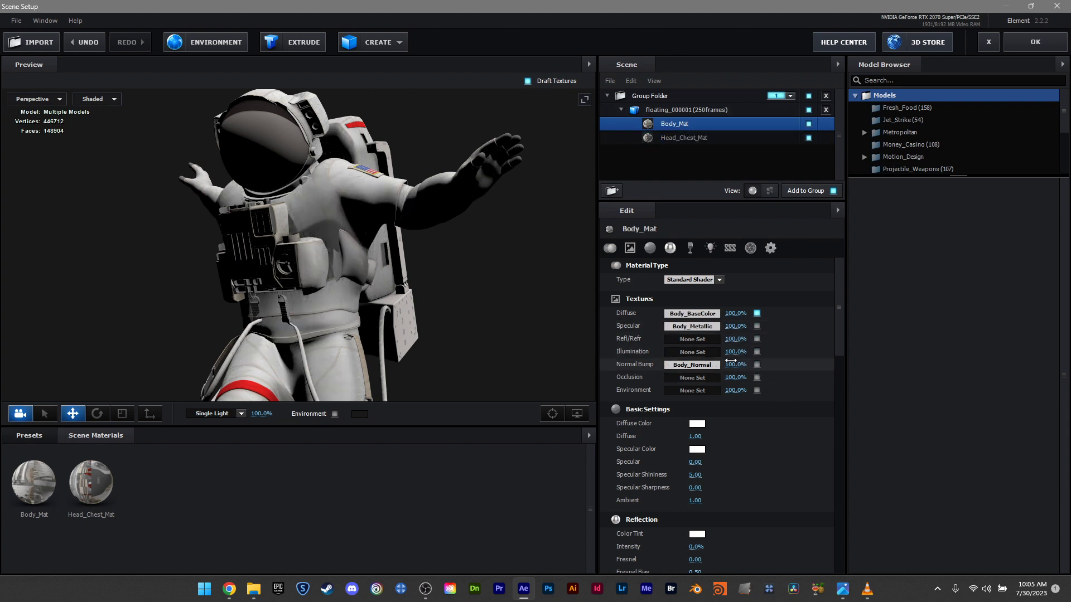
scroll(785, 302, down, 5)
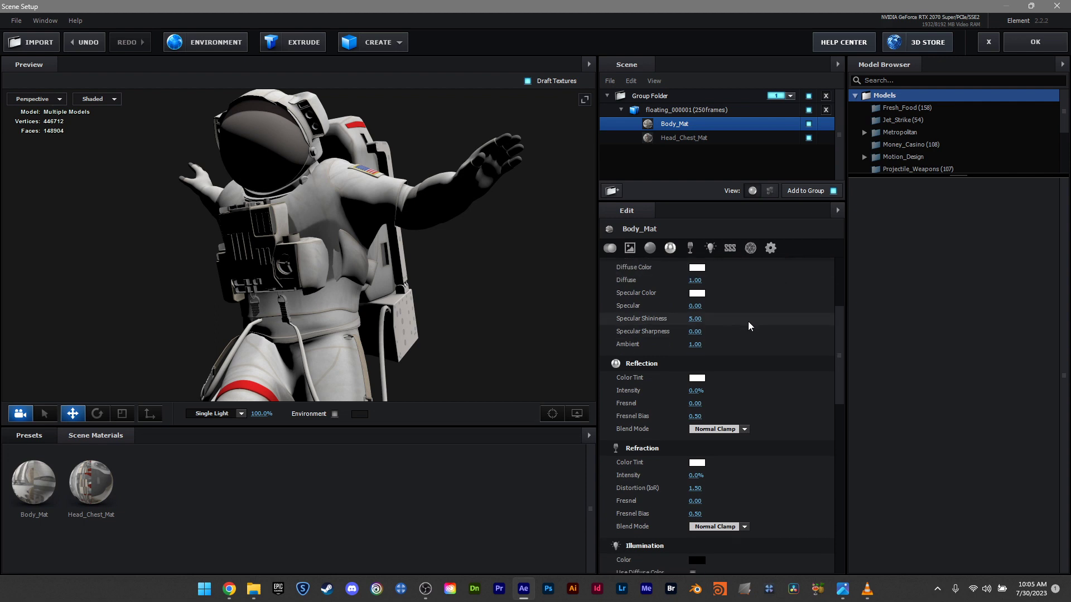
scroll(748, 321, up, 2)
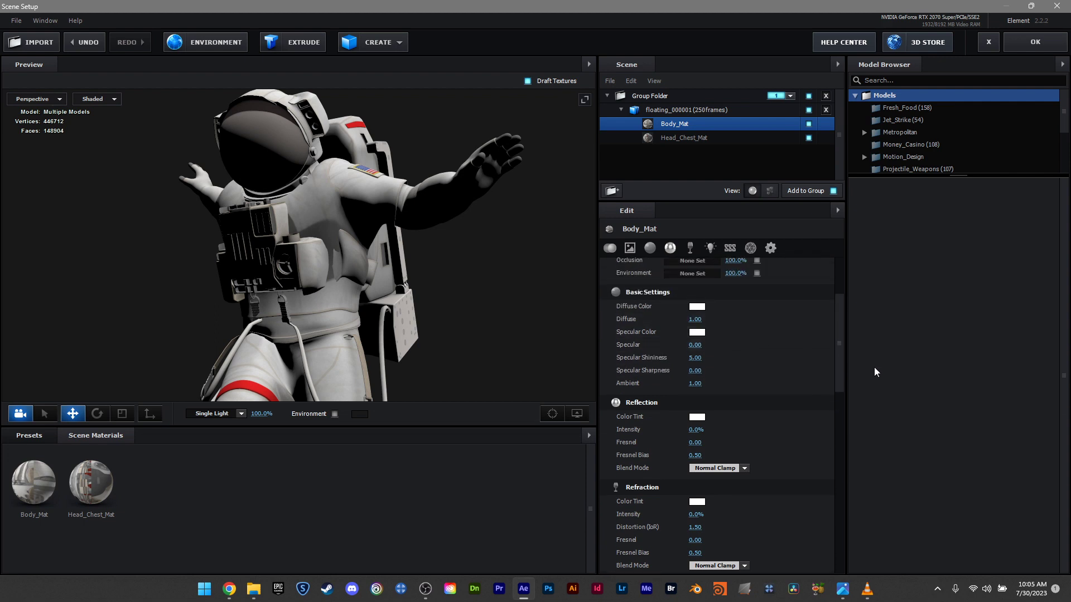
Step: Set Diffuse to 0 on both Body_Mat and Head_Chest_Mat
click(697, 320)
click(704, 138)
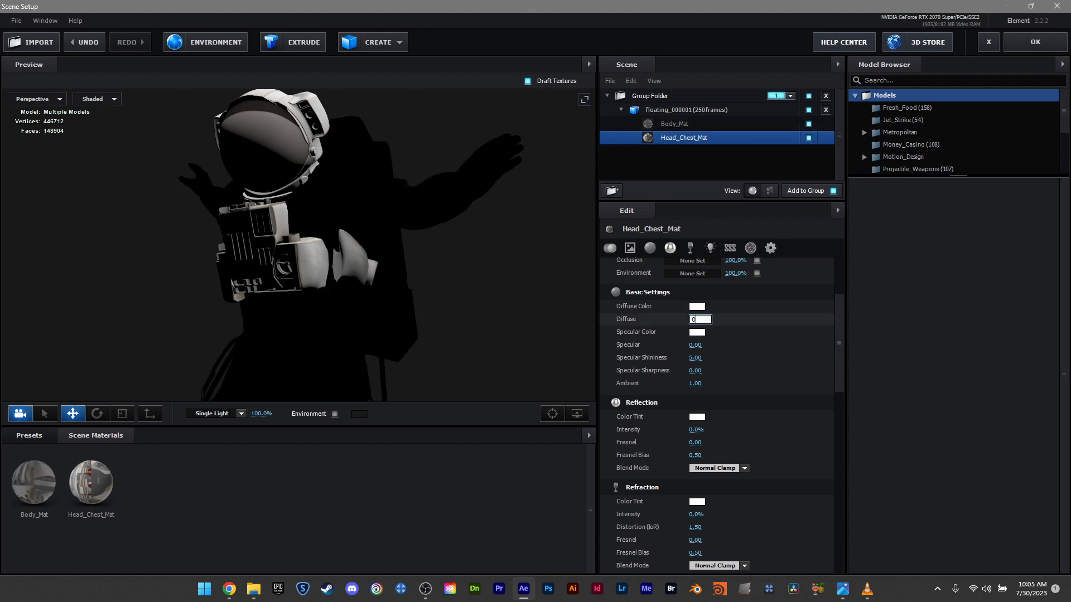
text(0)
key(Return)
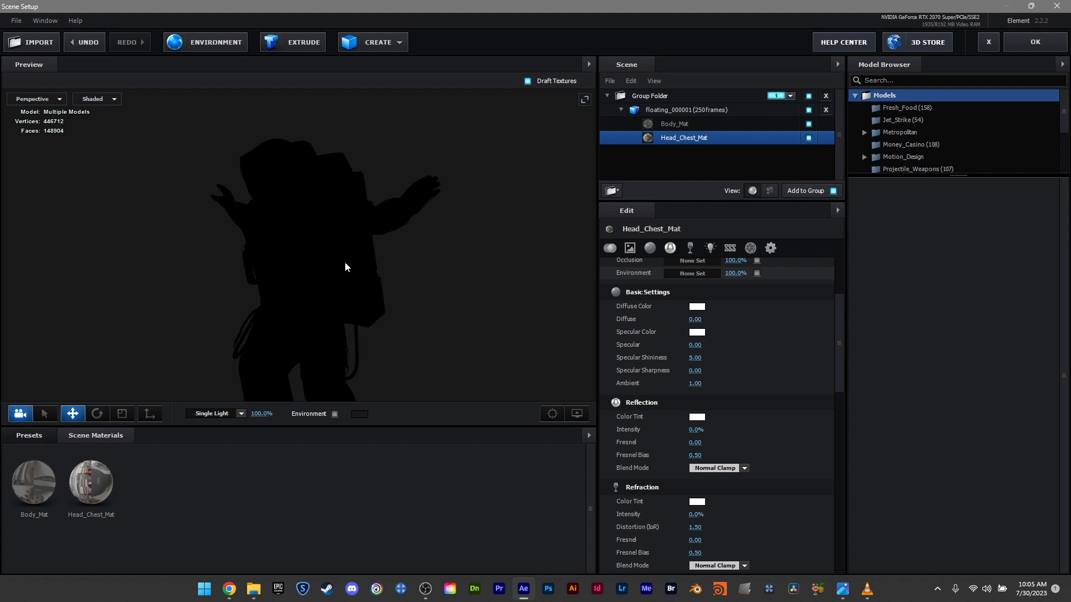
Step: Set the illumination colour to white on both Head_Chest_Mat and Body_Mat
mouse_move(344, 268)
mouse_down()
mouse_move(402, 268)
mouse_move(322, 286)
mouse_move(355, 269)
mouse_up()
scroll(784, 348, down, 1)
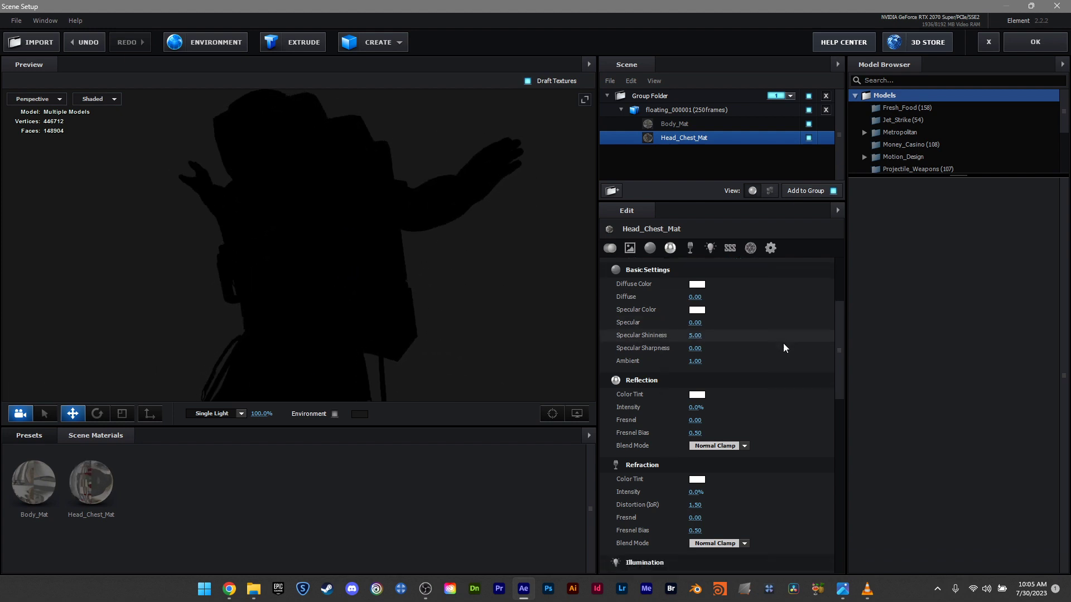
scroll(783, 348, down, 2)
scroll(807, 340, down, 3)
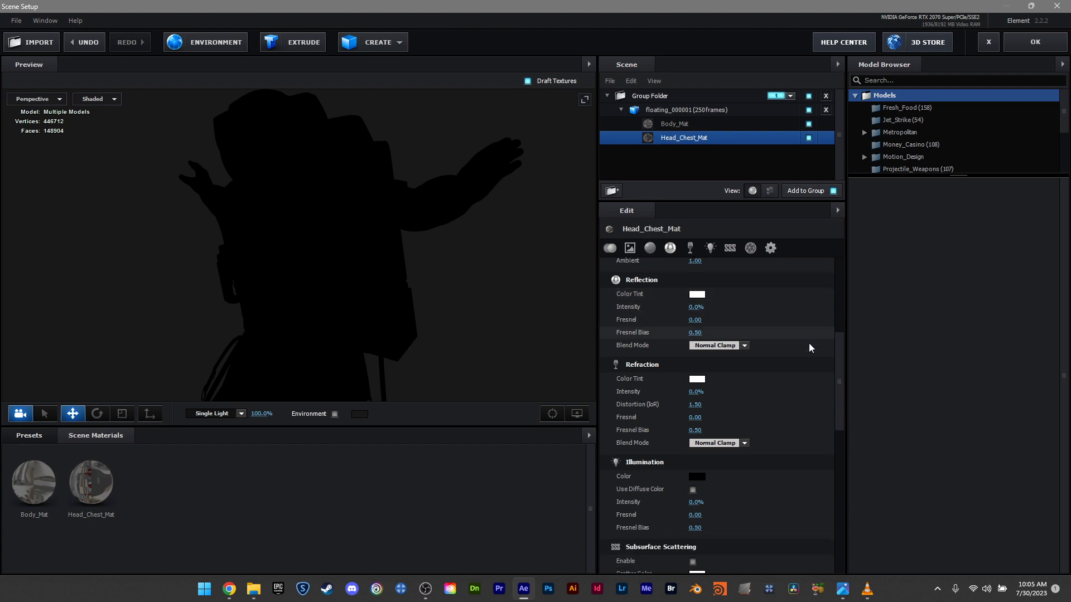
click(696, 444)
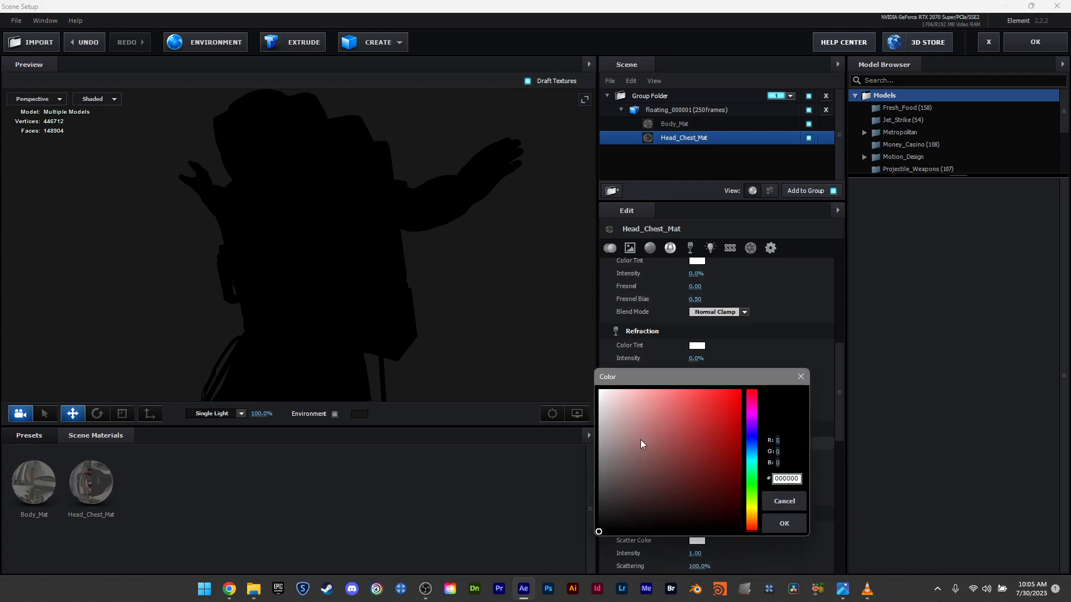
click(782, 522)
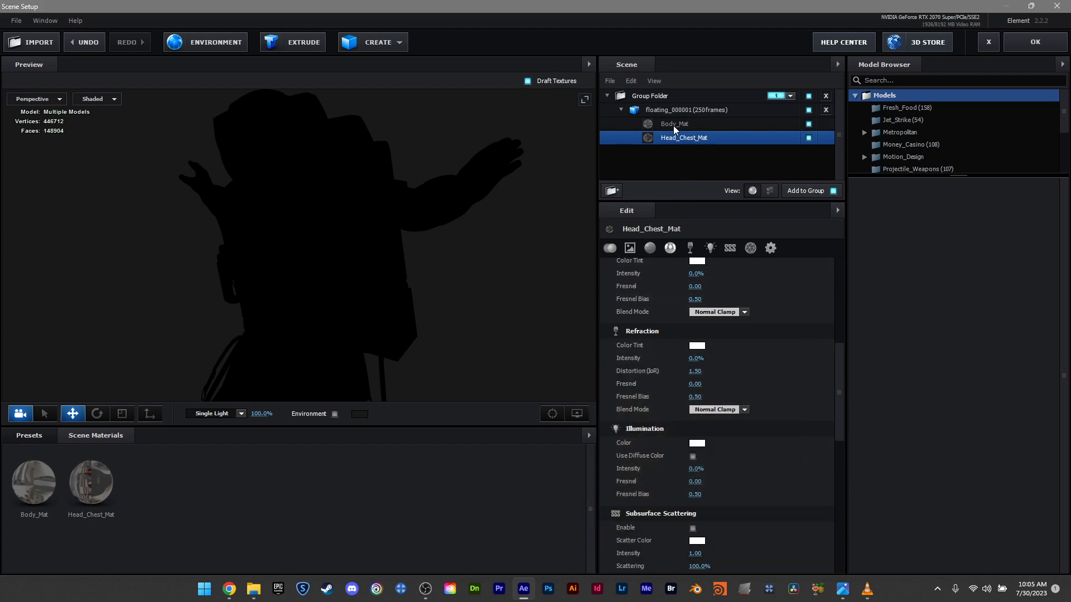
click(674, 124)
click(696, 444)
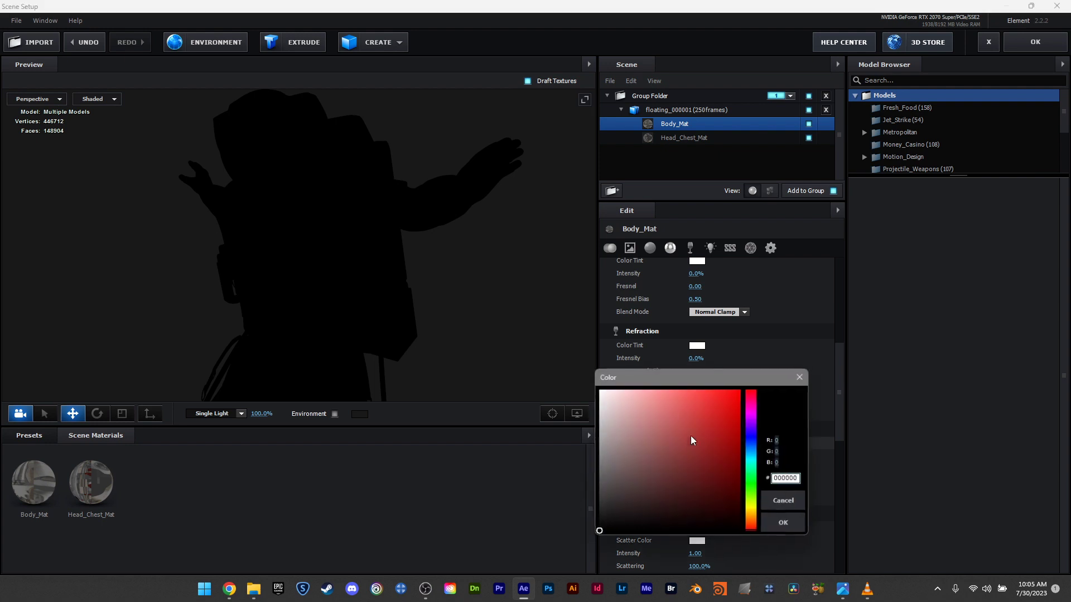
click(785, 525)
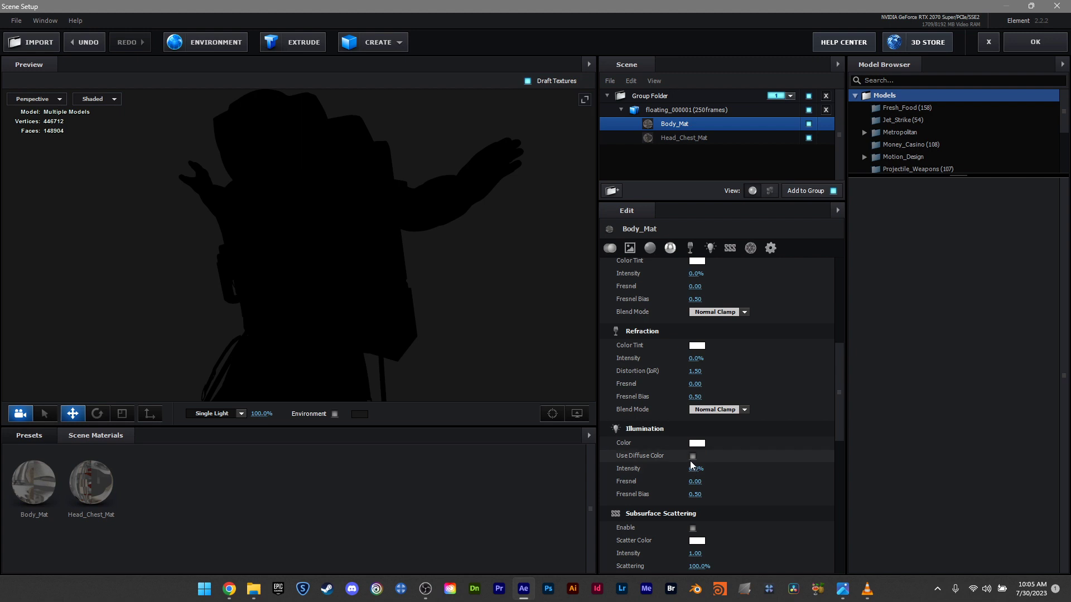
Step: Make Body_Mat self-illuminate from its diffuse colour at about 24% intensity
click(693, 457)
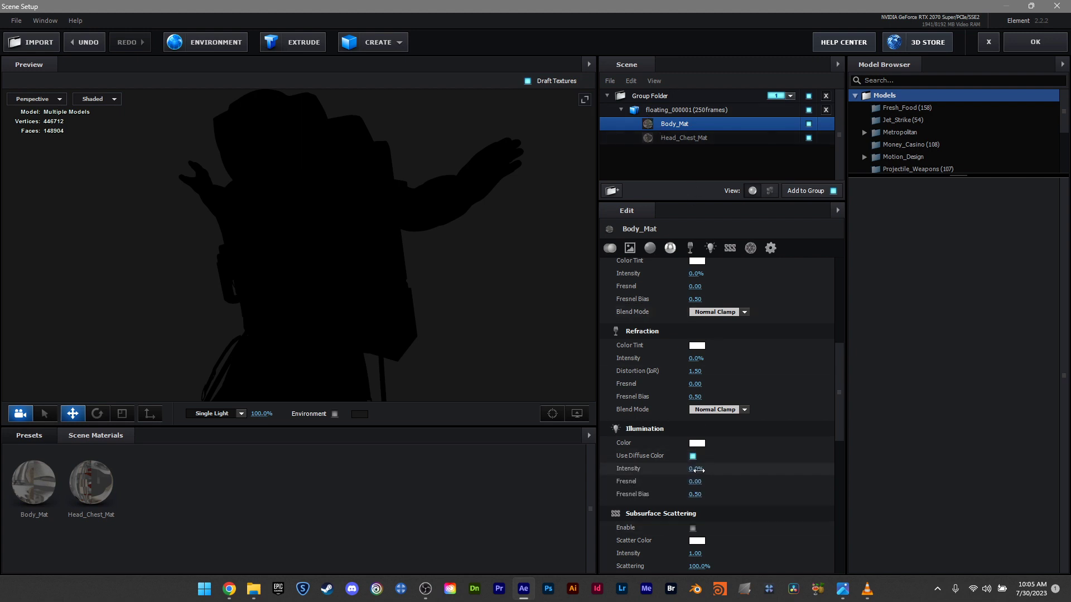
drag(697, 471, 709, 471)
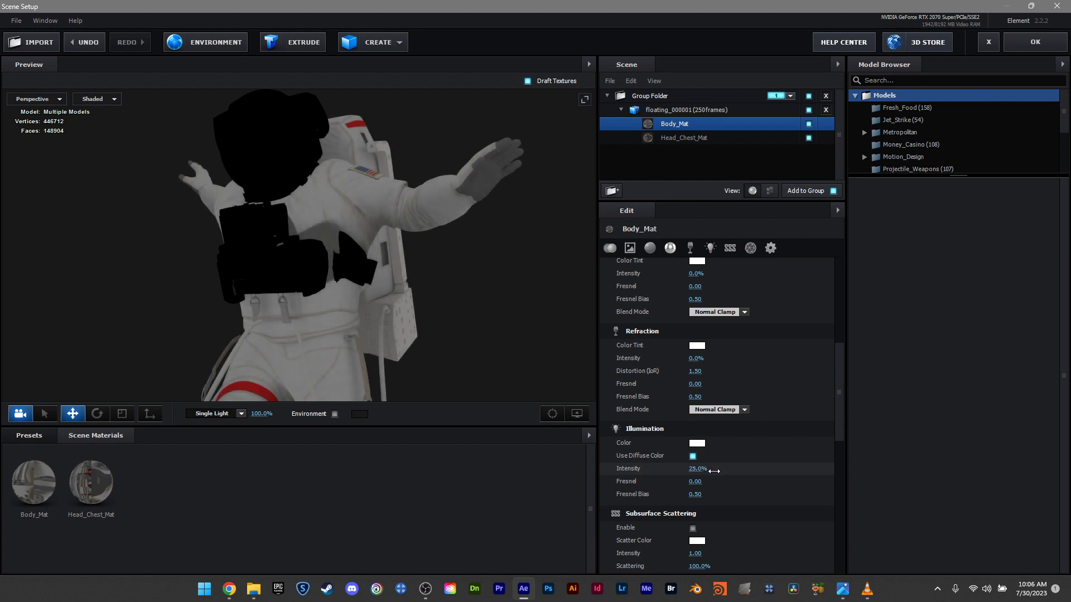
click(699, 469)
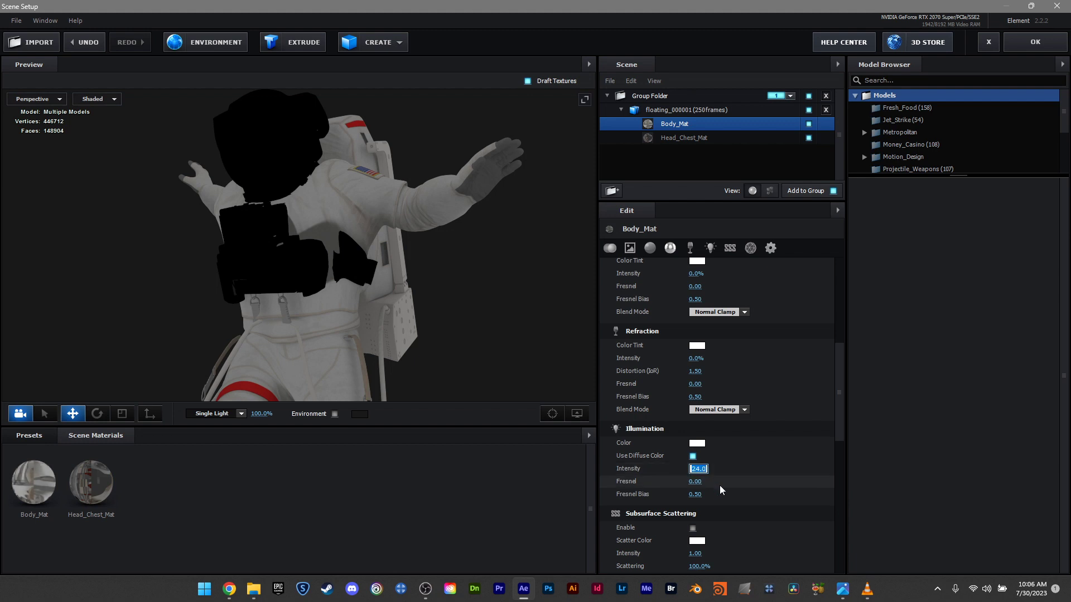
Step: Make Head_Chest_Mat self-illuminate from its diffuse colour at 20% intensity
click(692, 138)
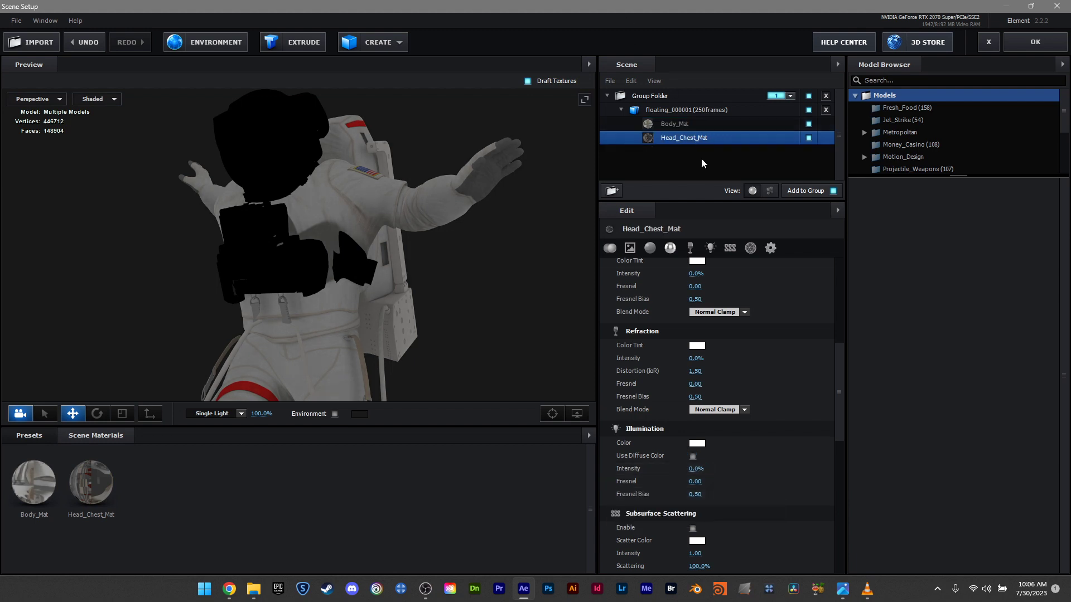
click(748, 456)
scroll(748, 469, up, 3)
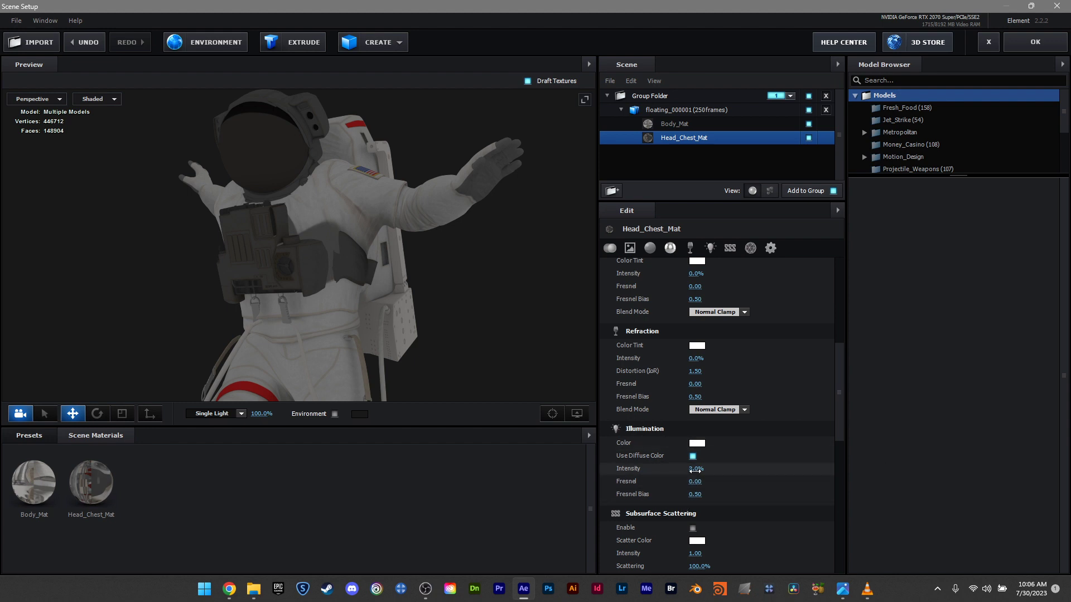
text(20)
key(Return)
scroll(792, 408, up, 3)
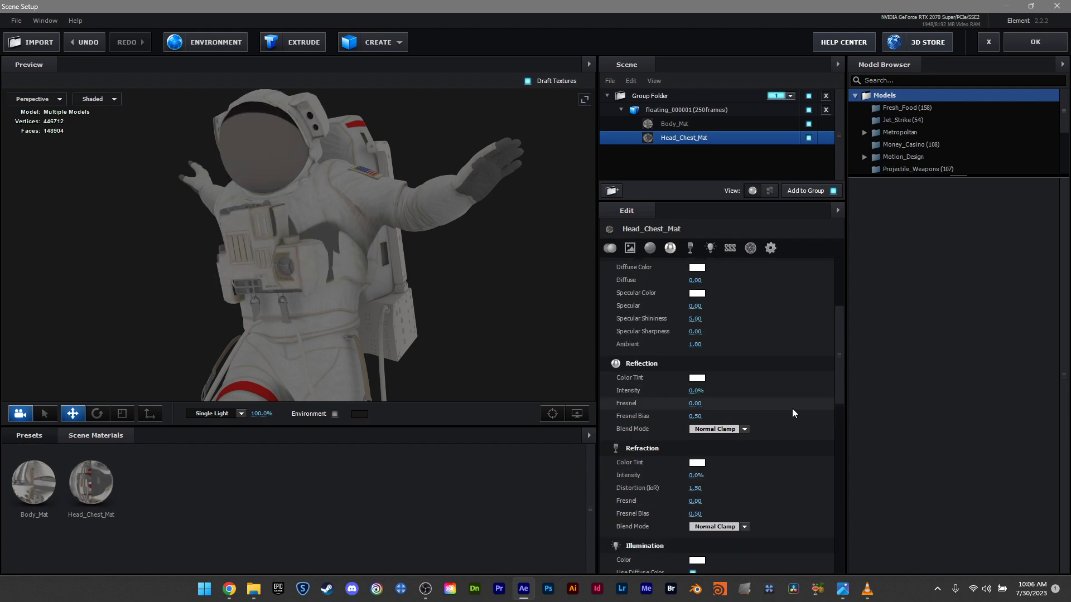
scroll(771, 411, up, 2)
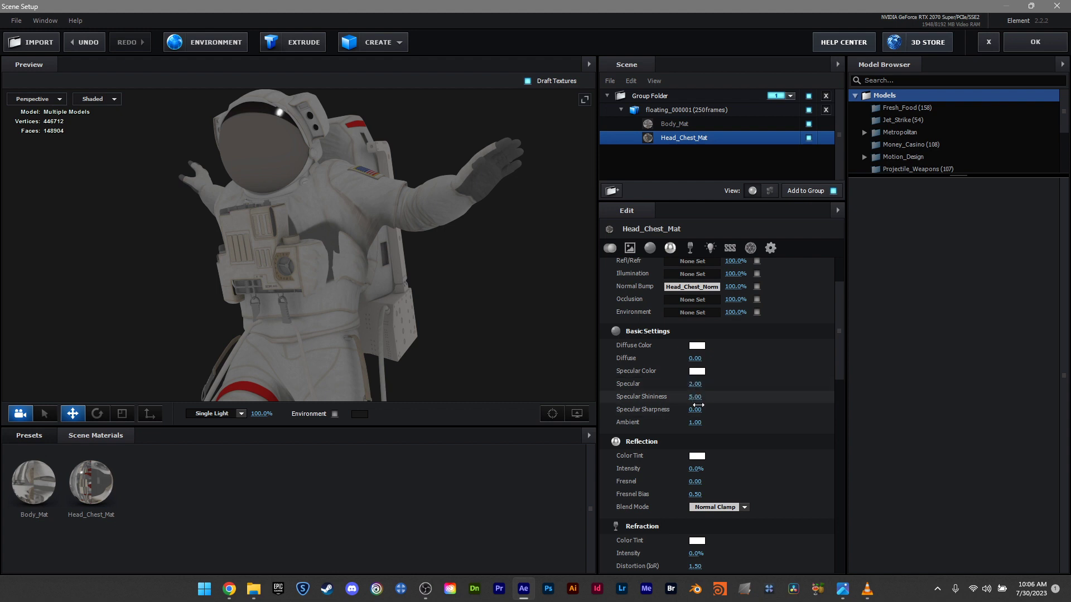
Step: Raise the head material's shininess, then give Body_Mat Specular 2, Shininess 15.70 and Sharpness 0.15
drag(695, 397, 728, 401)
click(673, 124)
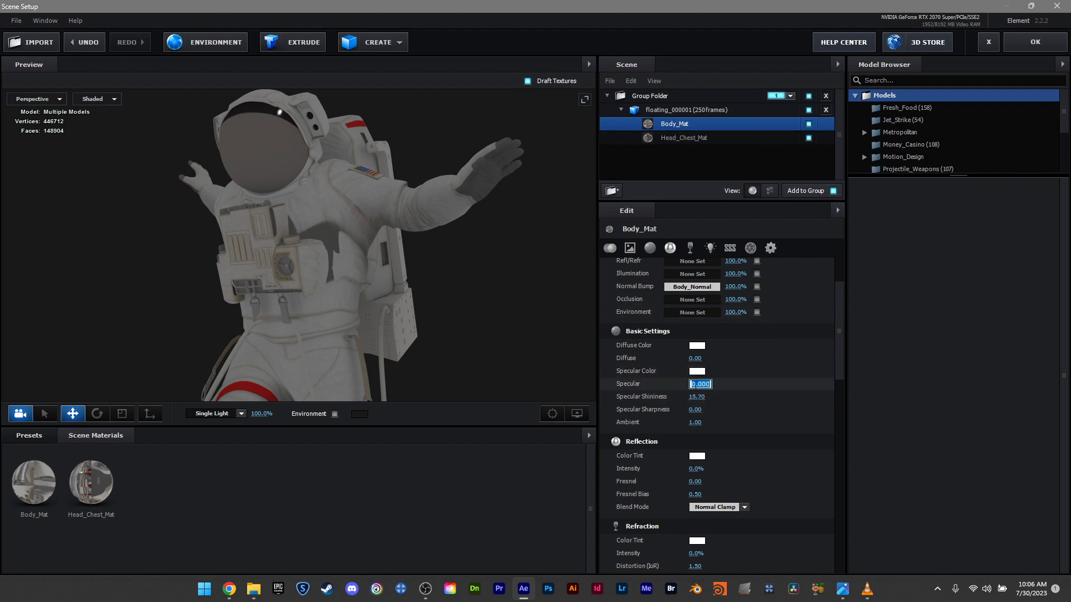
key(Return)
click(684, 138)
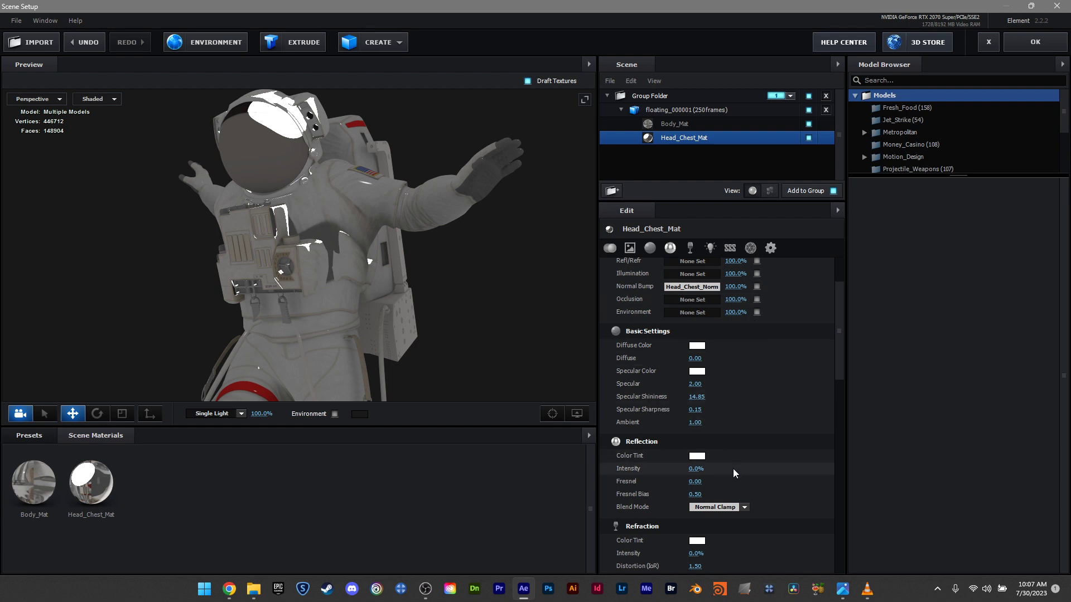
click(680, 123)
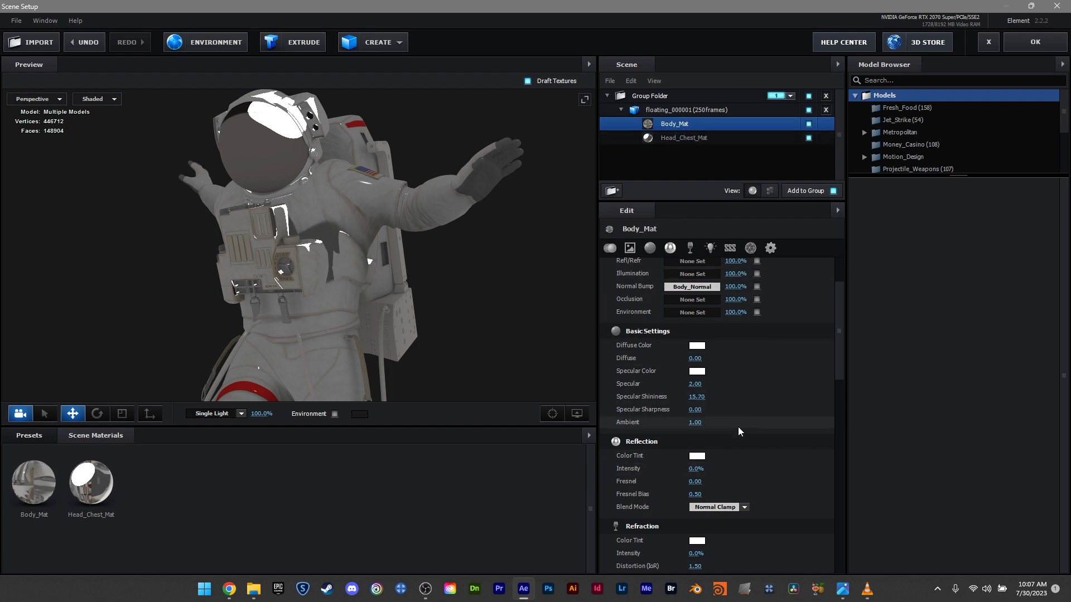
click(708, 410)
text(.15)
key(Return)
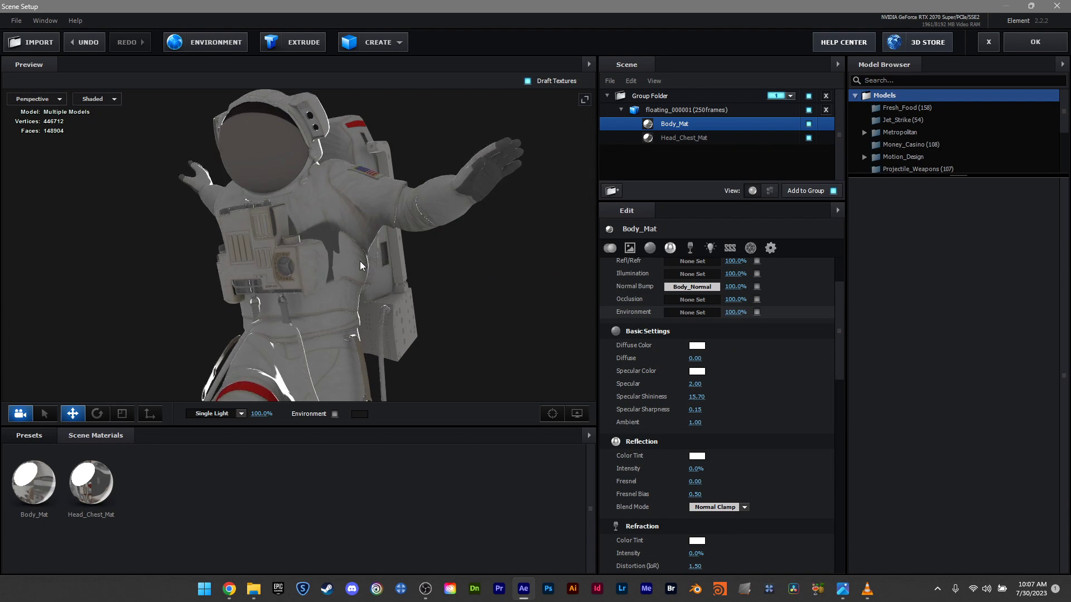
Step: Try the Sun Set and Natural lighting presets on the astronaut, ending on Single Light at 40% intensity
click(272, 264)
click(241, 414)
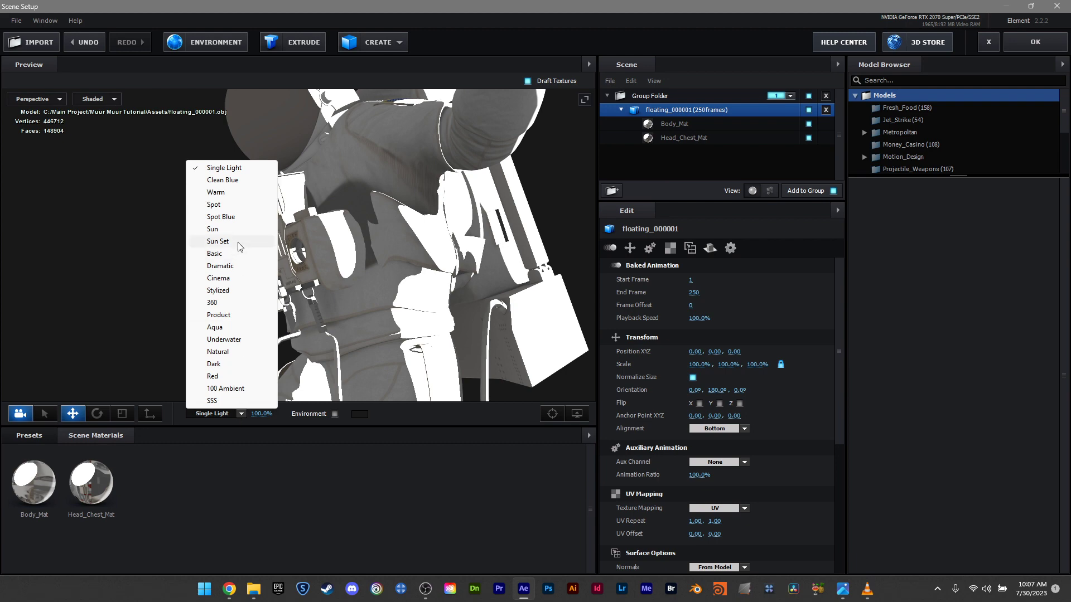
click(237, 242)
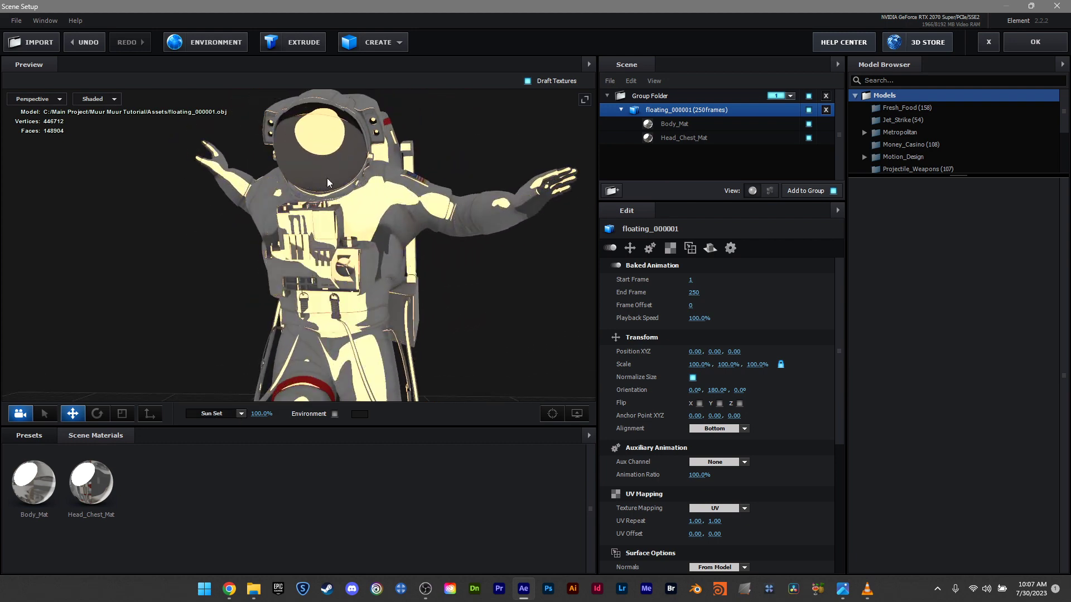
right_click(399, 185)
click(236, 414)
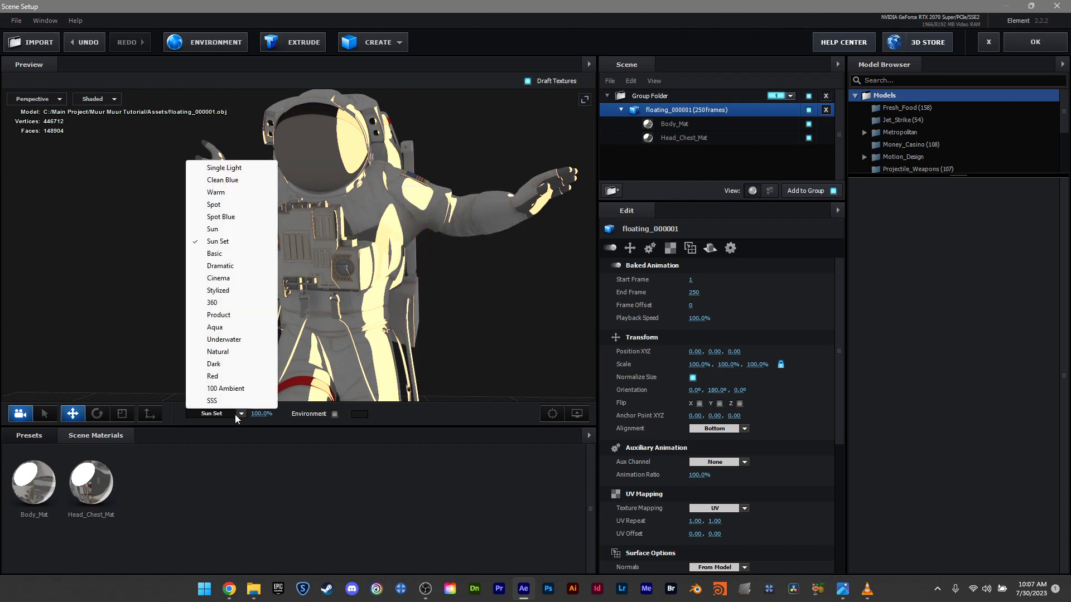
click(230, 351)
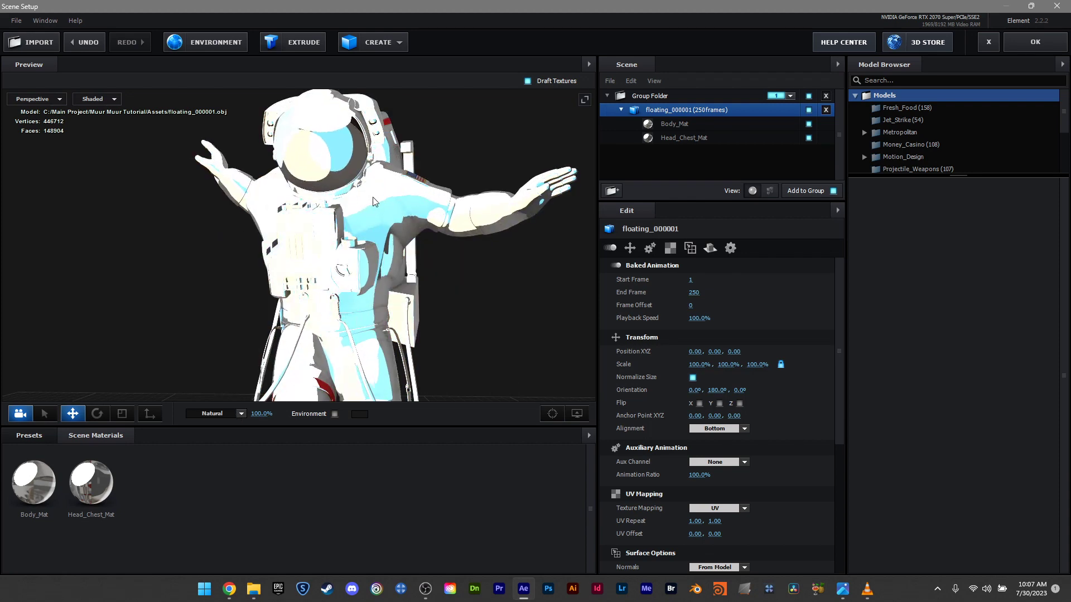
right_click(497, 206)
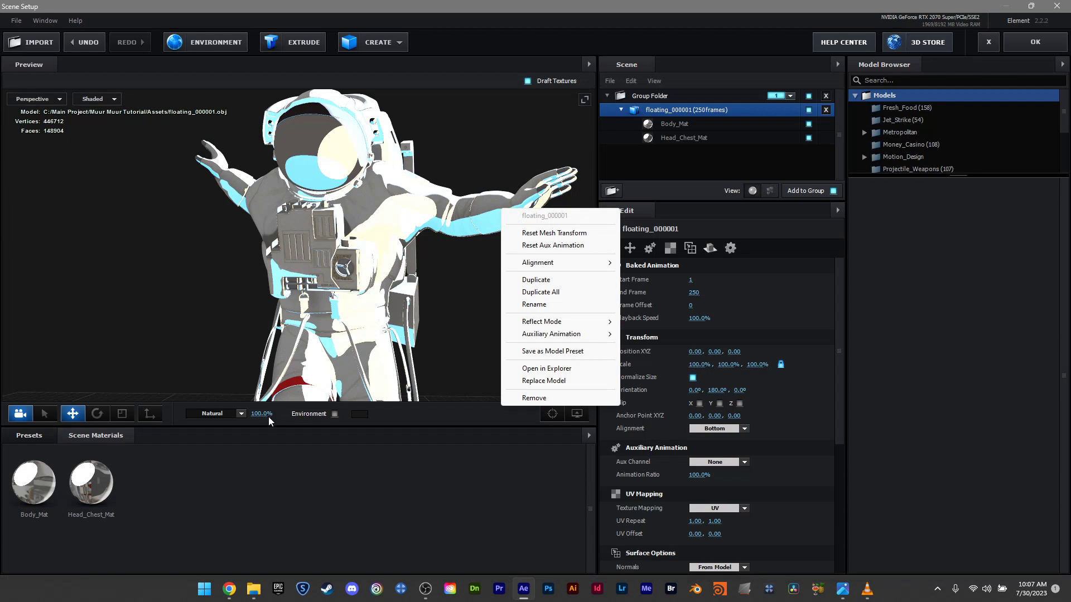
click(257, 414)
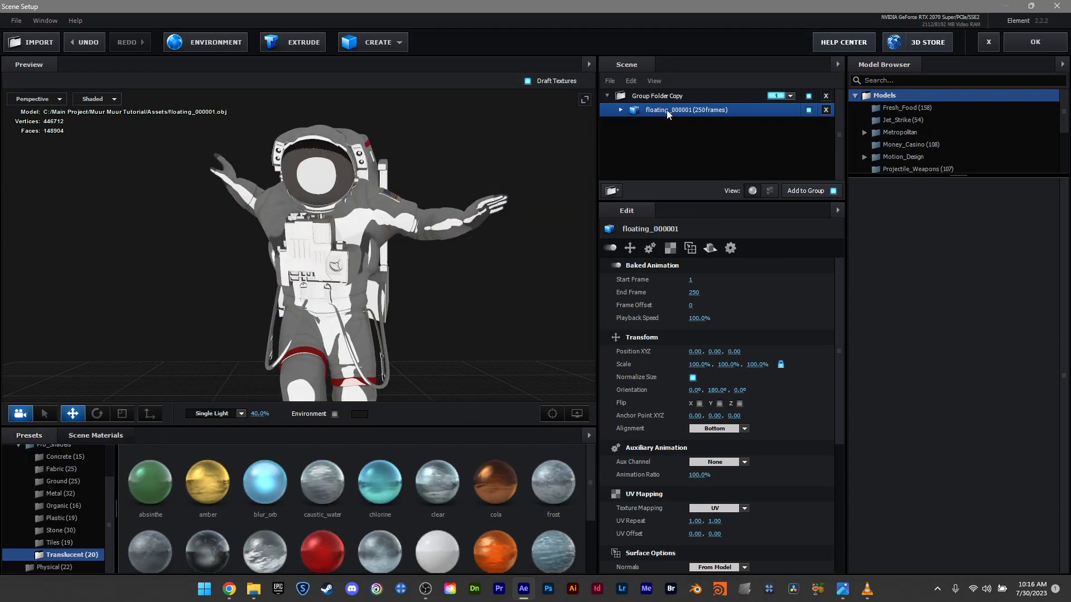
right_click(667, 109)
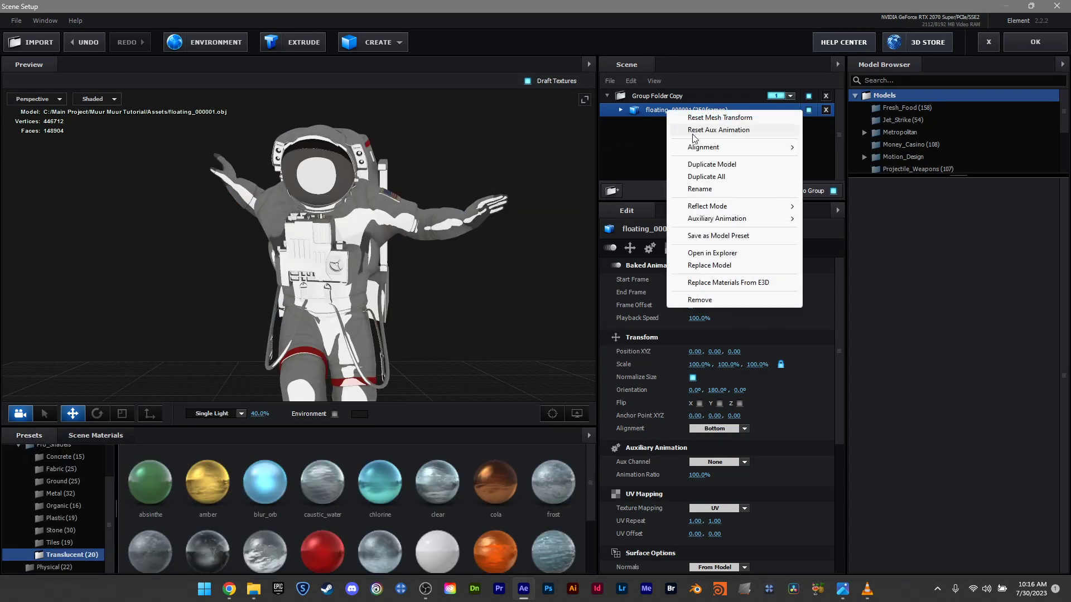
Step: Duplicate the astronaut model and set the copy's body diffuse colour to black
click(720, 177)
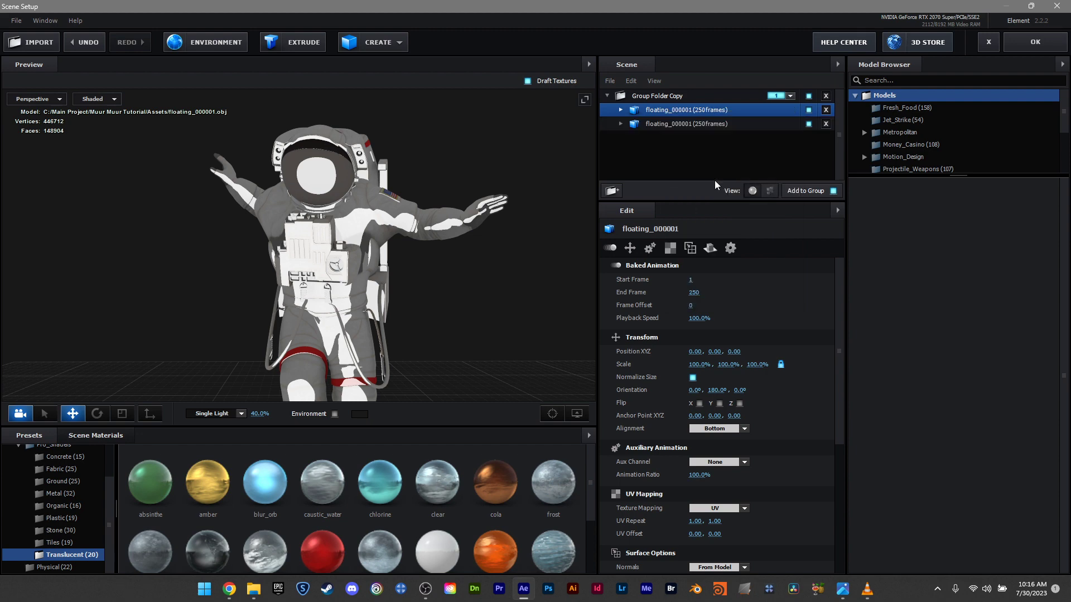
click(711, 127)
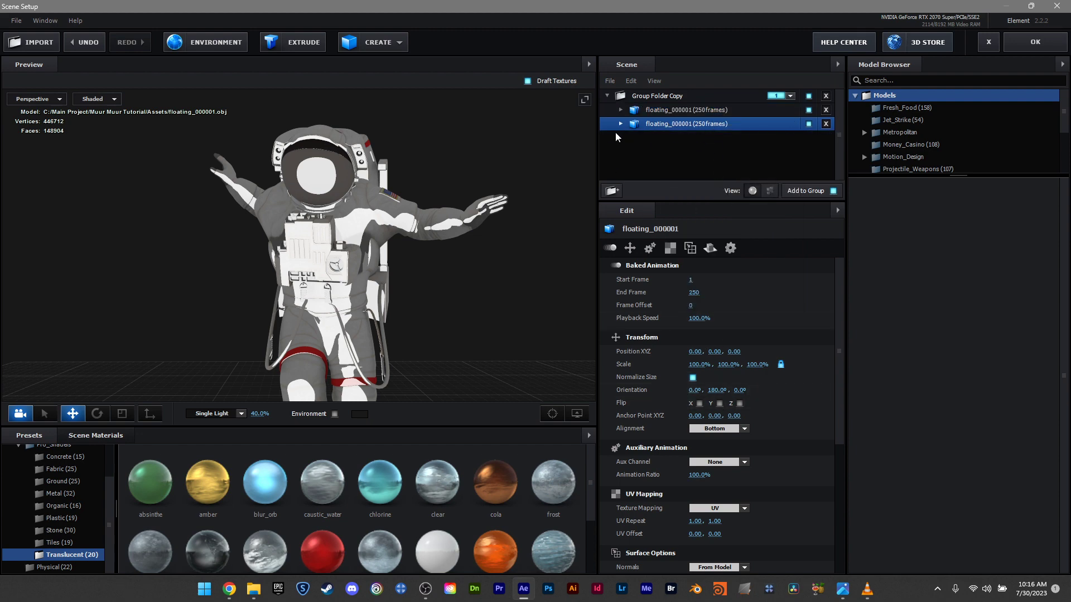
click(668, 137)
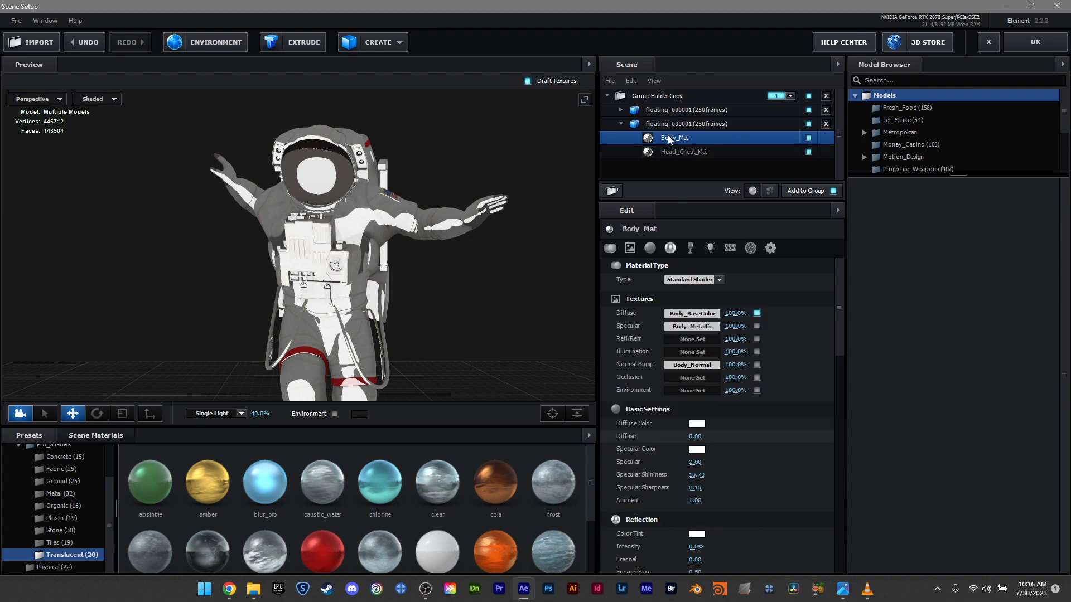
click(706, 429)
drag(713, 443, 603, 509)
click(781, 502)
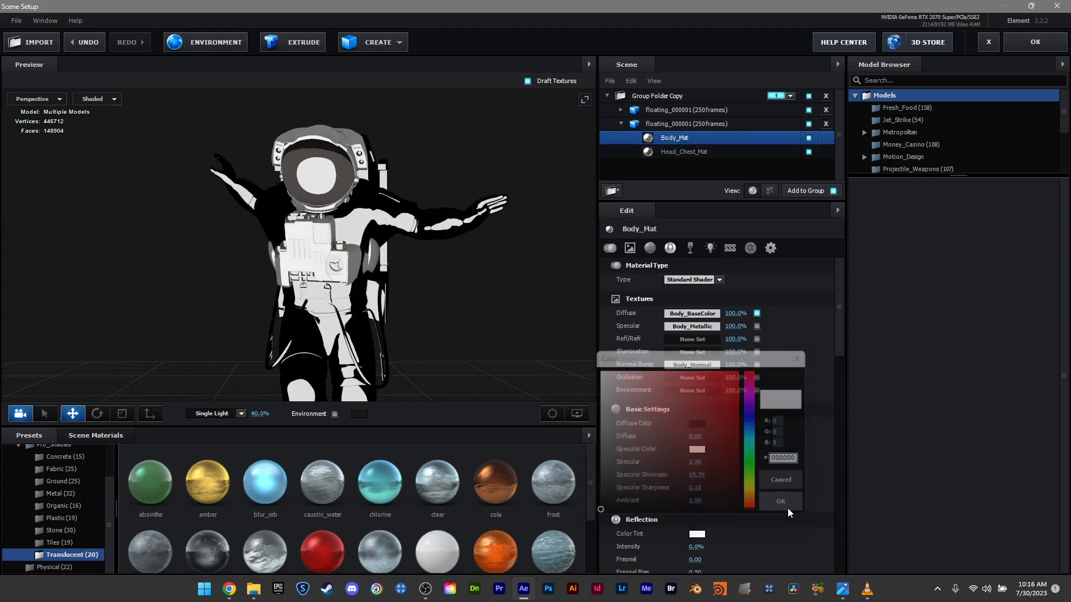
Step: Make the copy's head and chest diffuse colour black and set its specular to 0
click(678, 151)
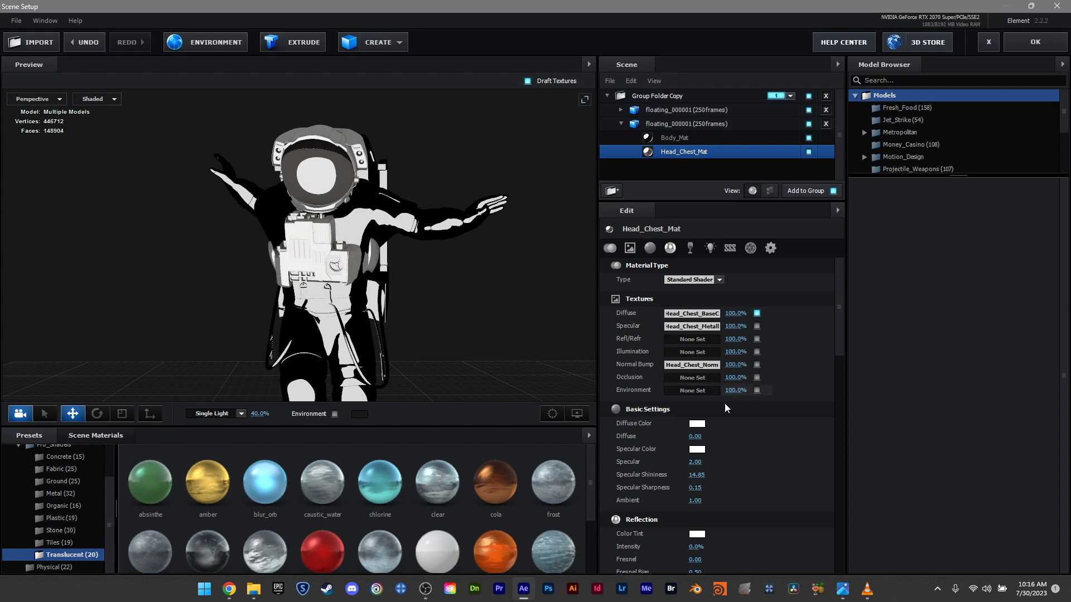
click(697, 424)
click(802, 510)
click(684, 141)
click(682, 153)
click(697, 424)
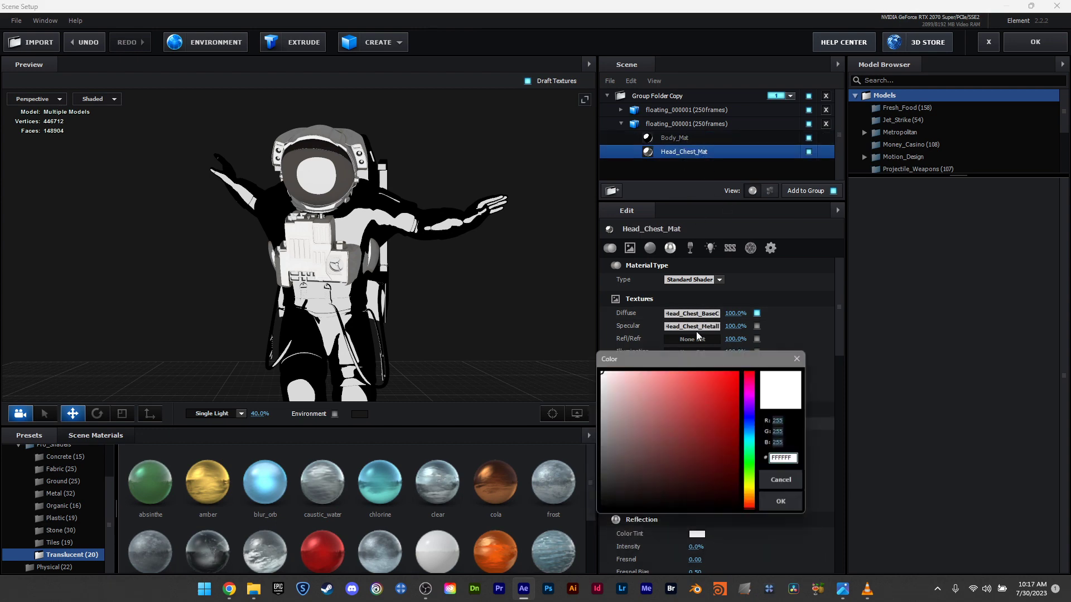
drag(672, 468, 599, 512)
click(789, 511)
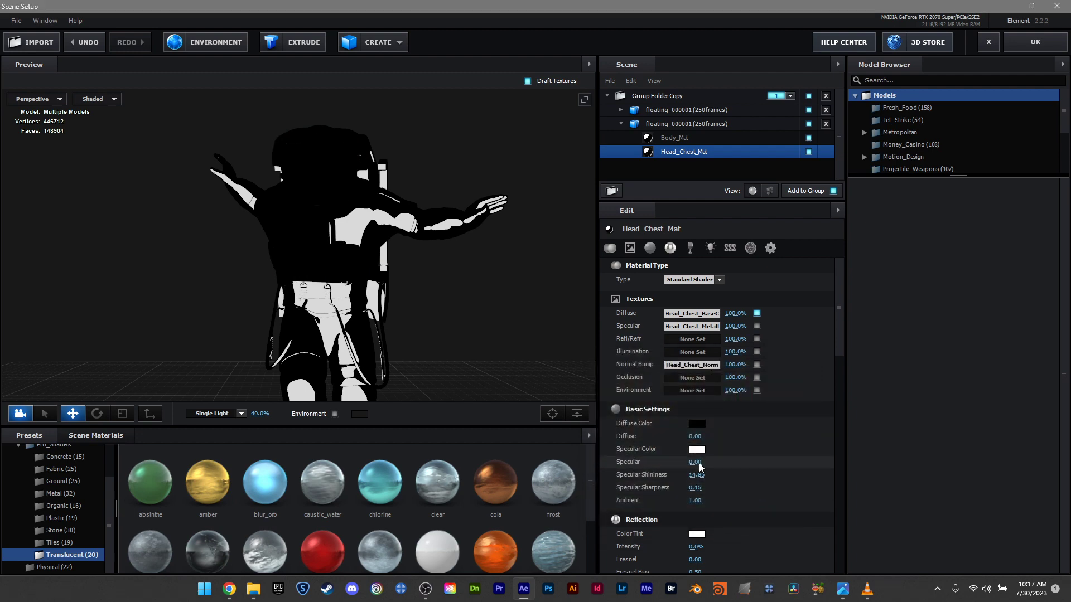
click(677, 137)
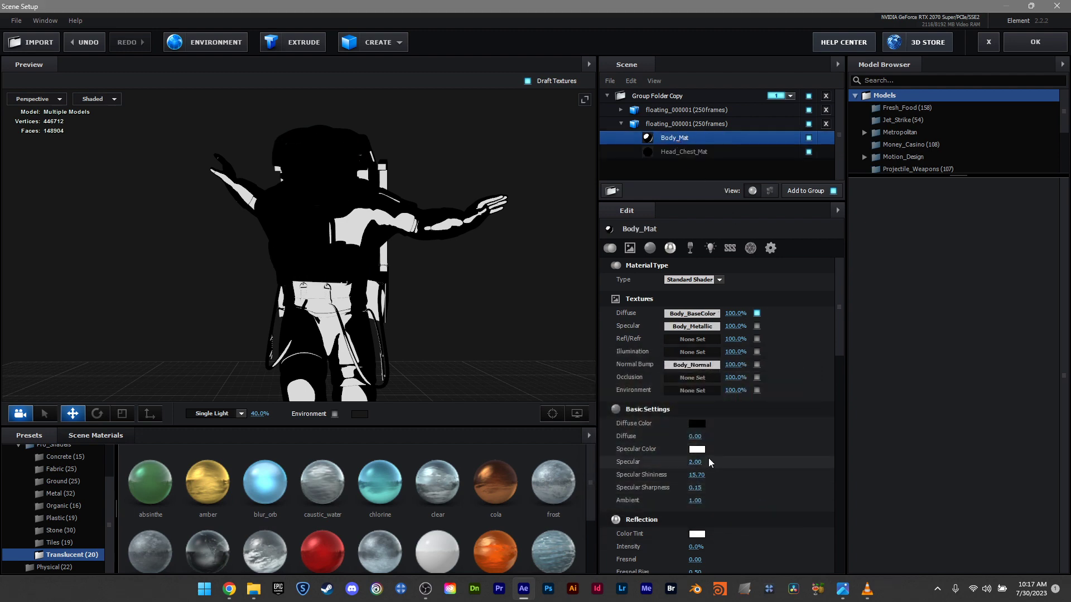
text(0)
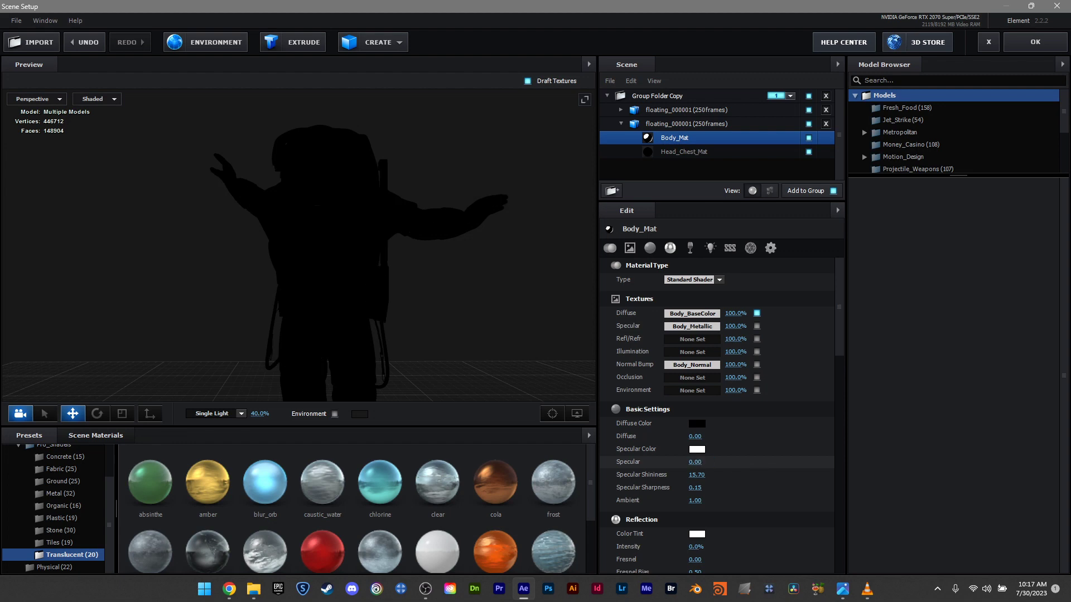
key(Return)
click(689, 125)
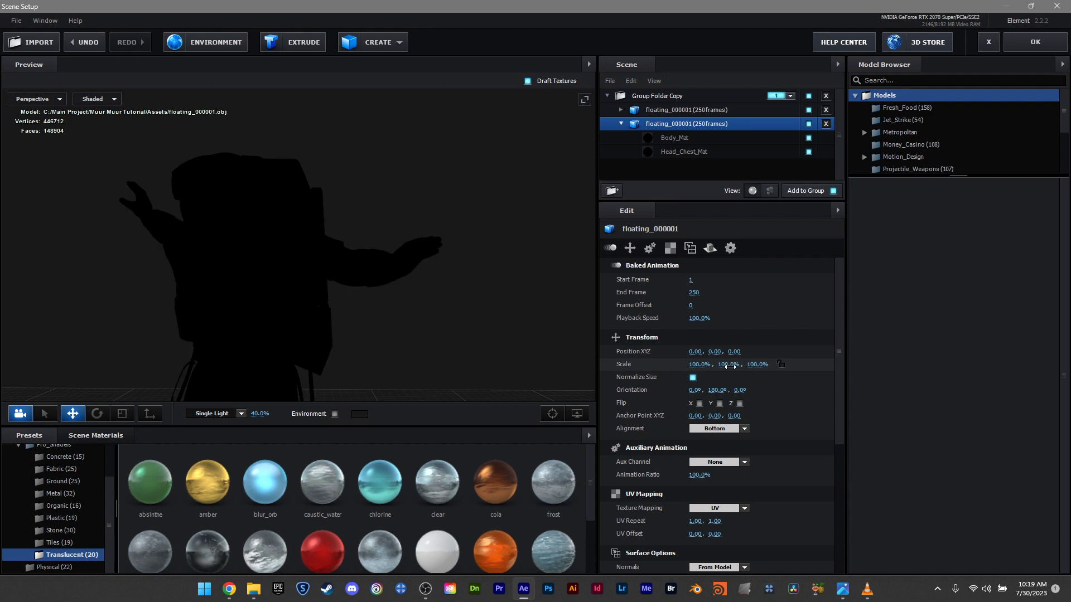
Step: Set the model's Scale Y to 101% and check the astronaut front-on in the preview
drag(731, 366, 732, 367)
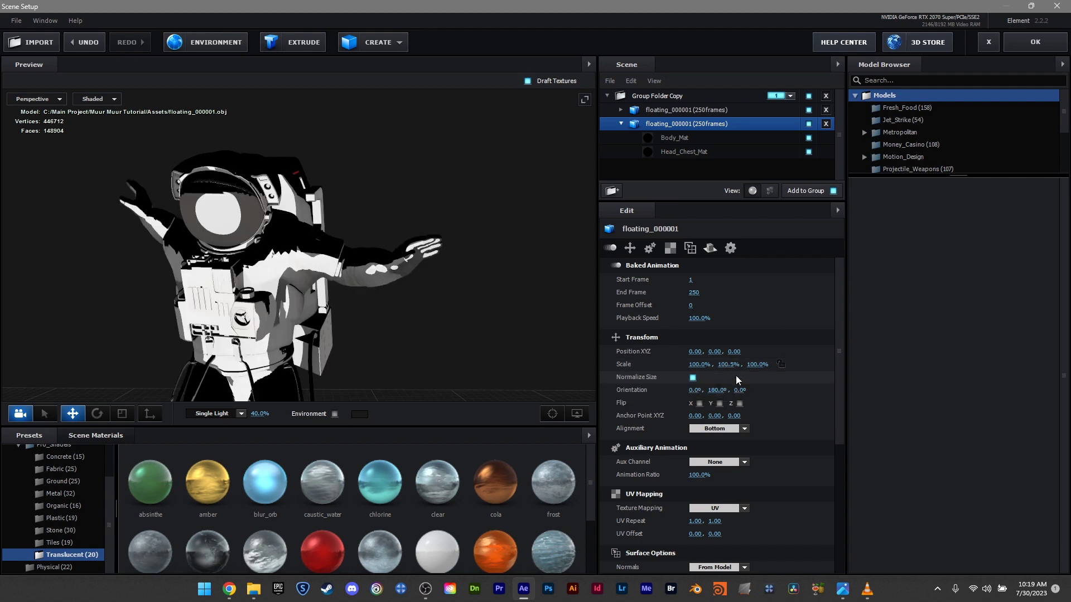
text(101)
key(Return)
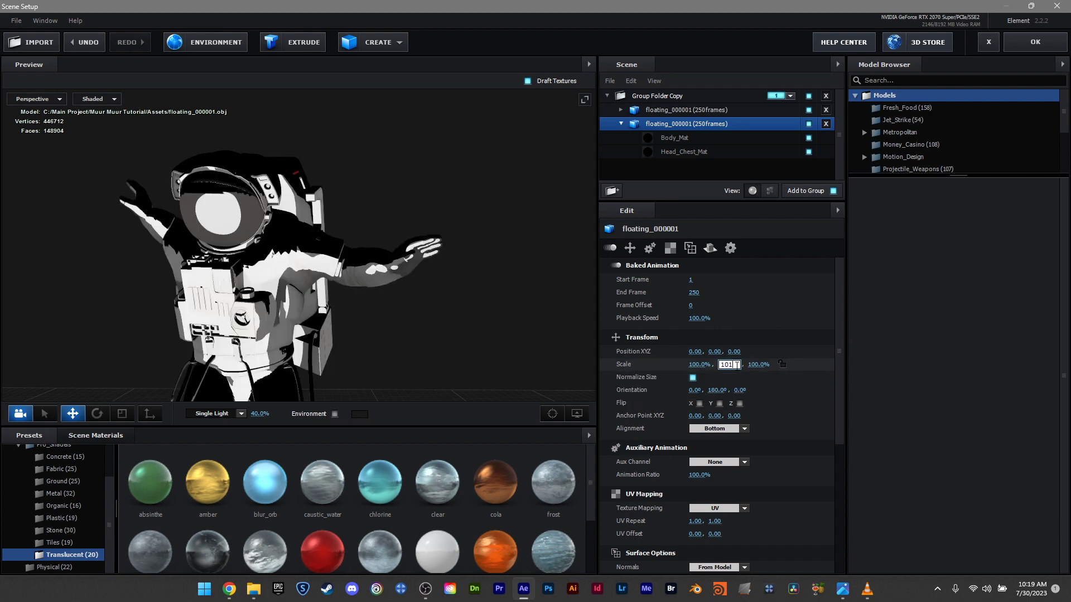
drag(263, 279, 327, 303)
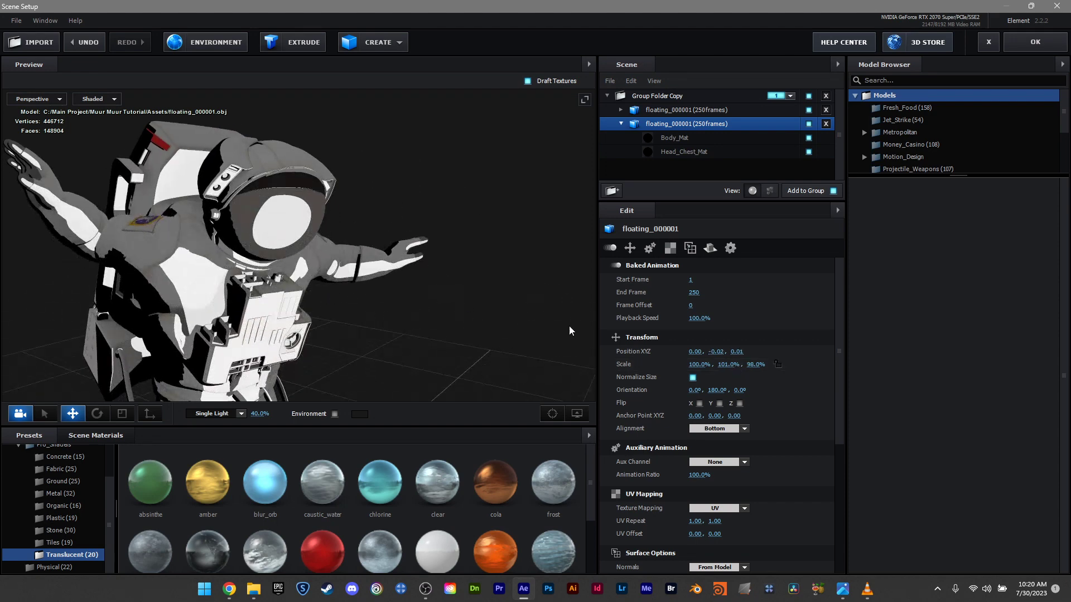
drag(480, 278, 336, 273)
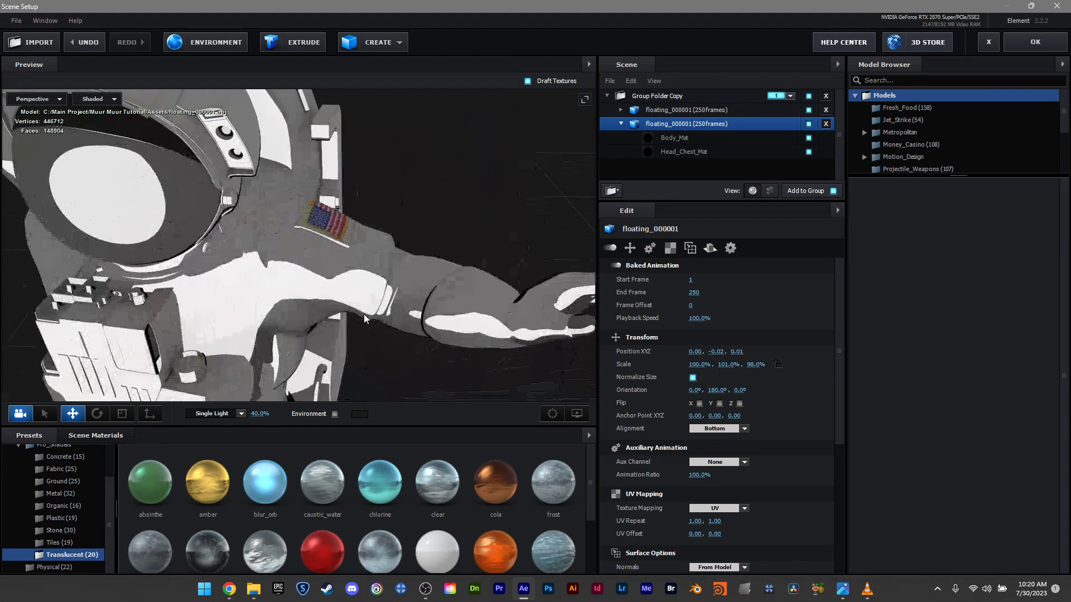
drag(364, 313, 391, 283)
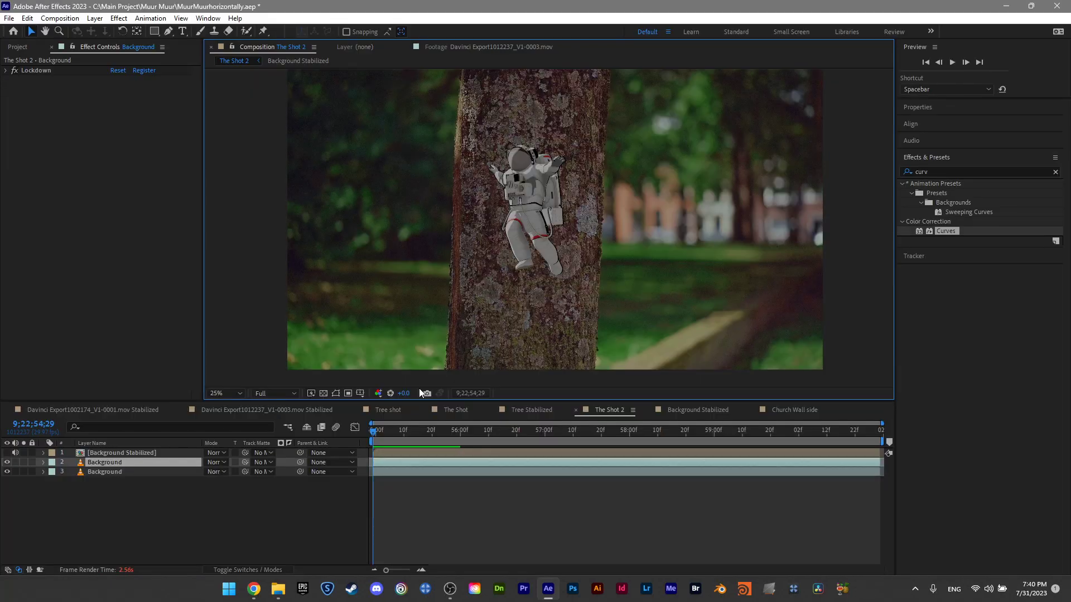
Step: Set layer 2 Background's blend mode to Lighten
click(223, 463)
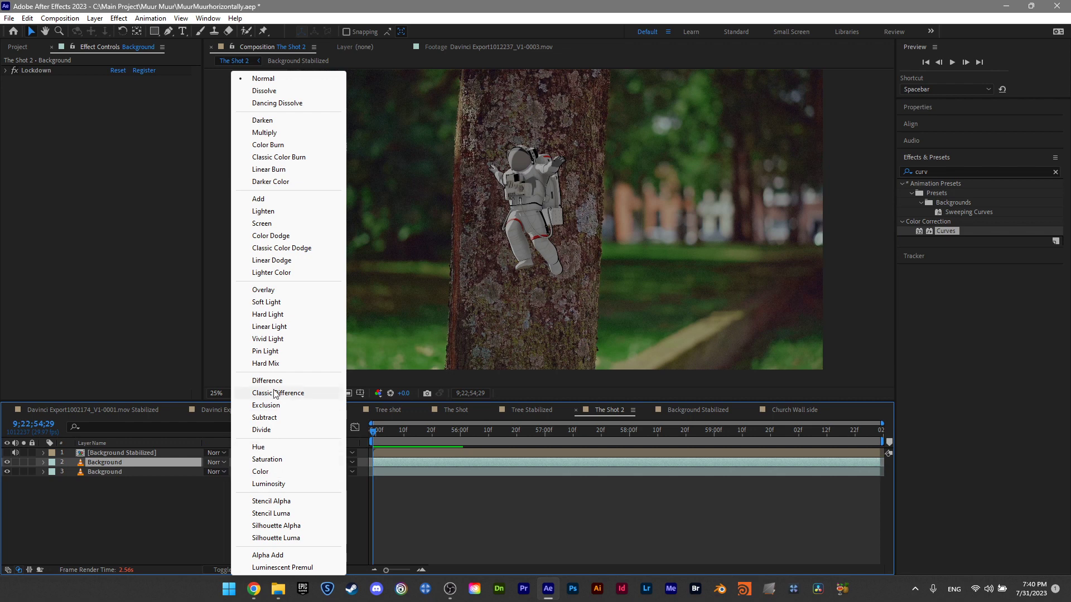
click(282, 211)
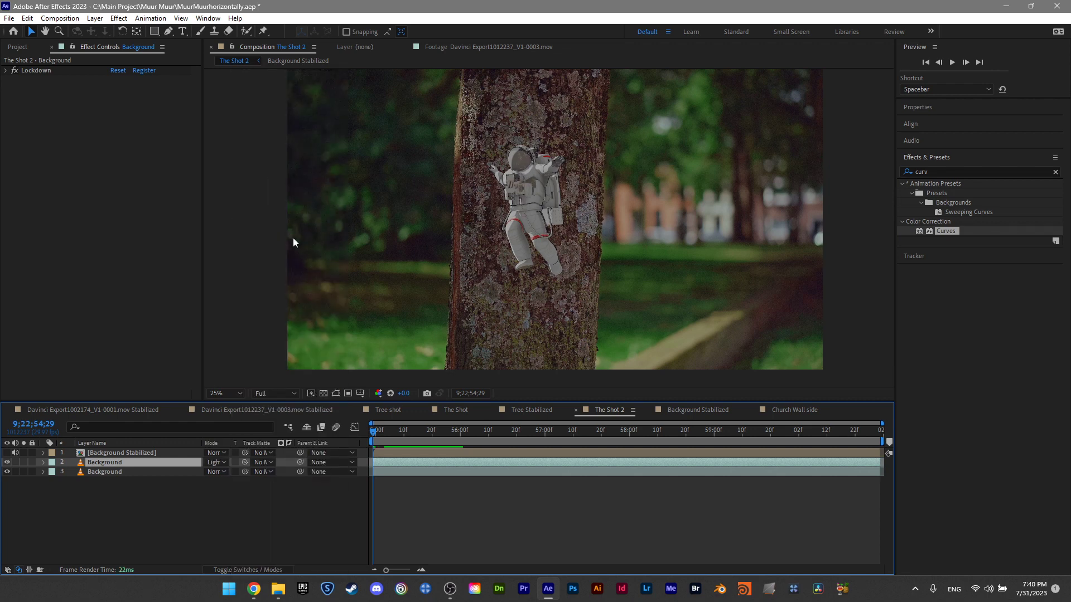
key(ctrl+5)
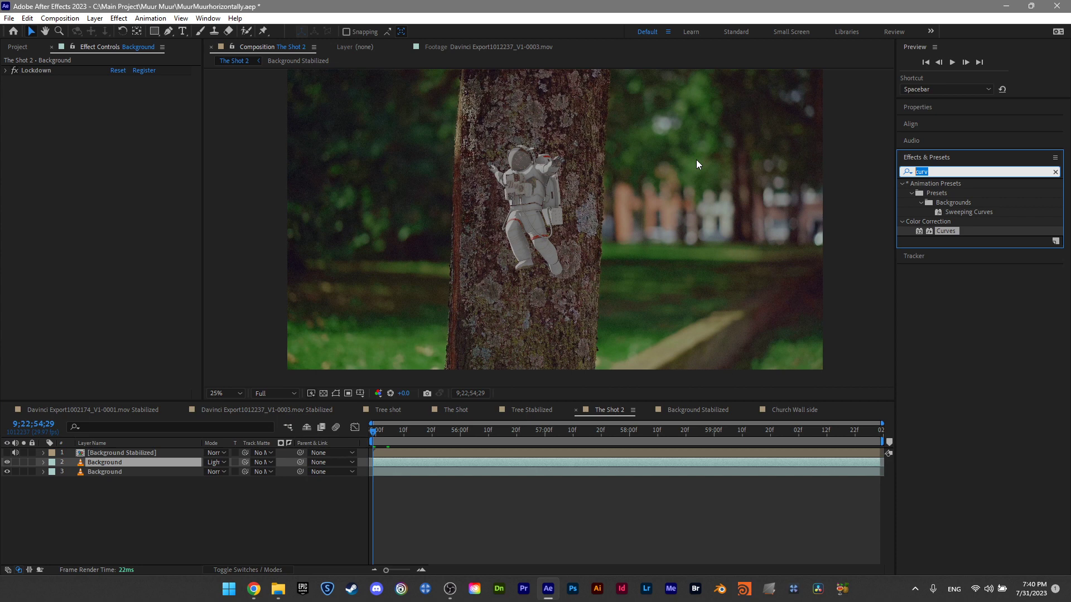
Step: Apply CC Glass to layer 2 and use 3. Background as its bump map
text(cc glas)
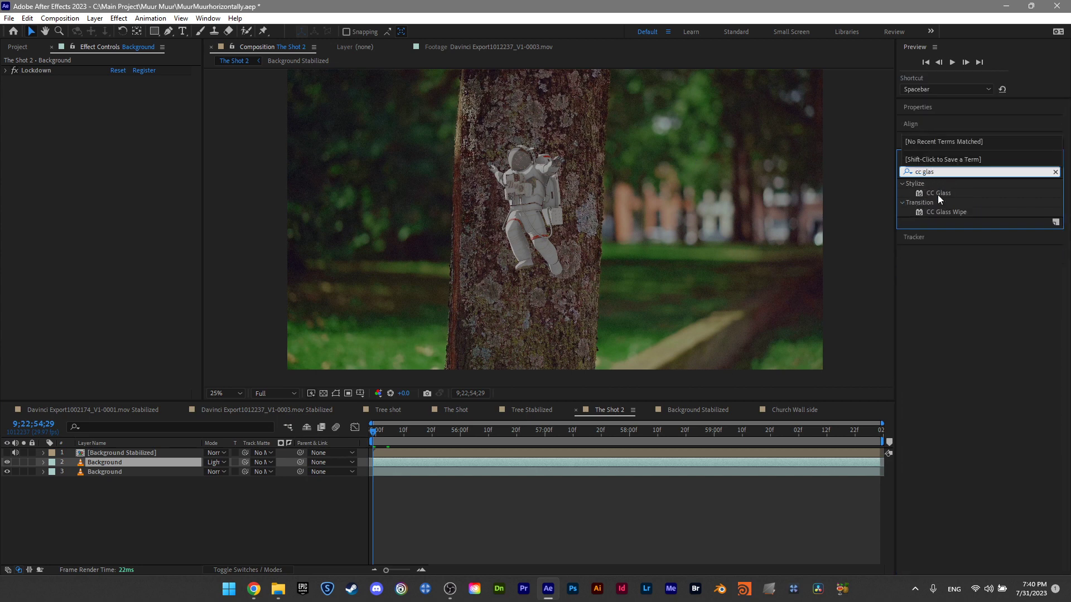
drag(938, 195, 106, 463)
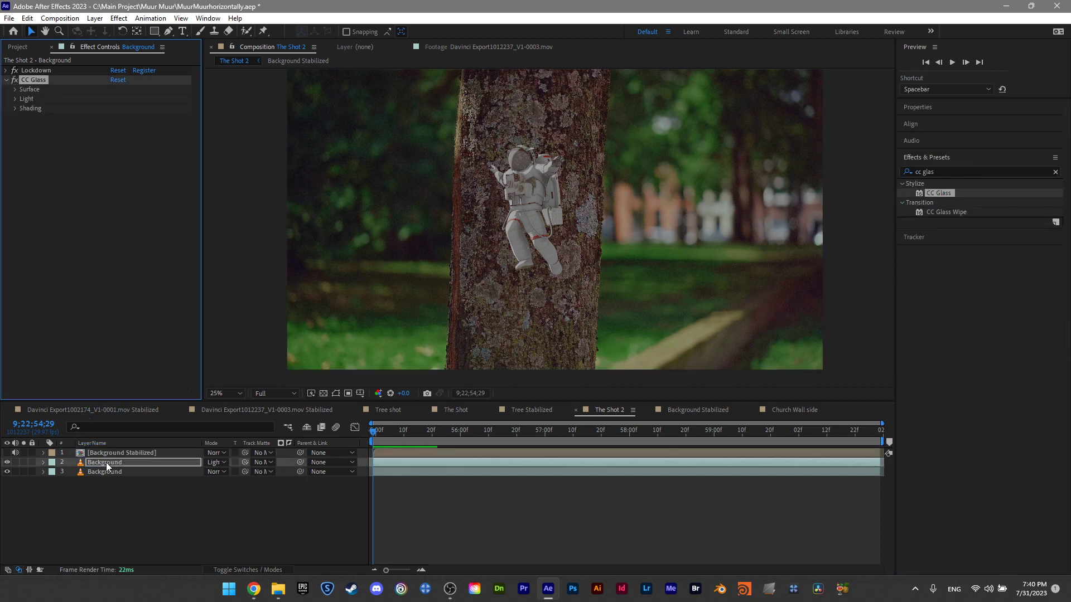
click(14, 89)
click(126, 99)
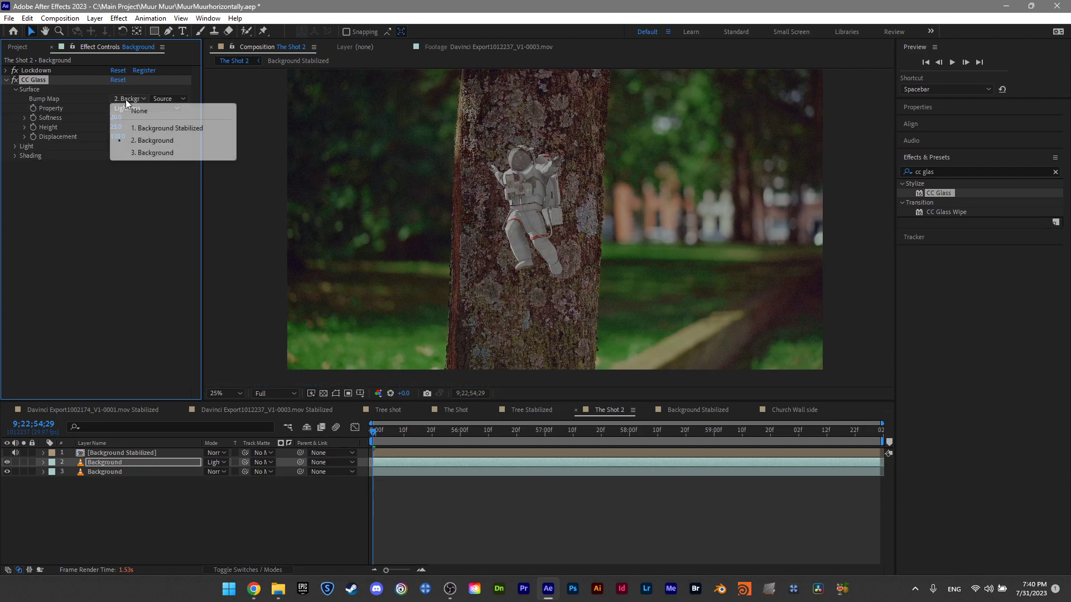
click(155, 152)
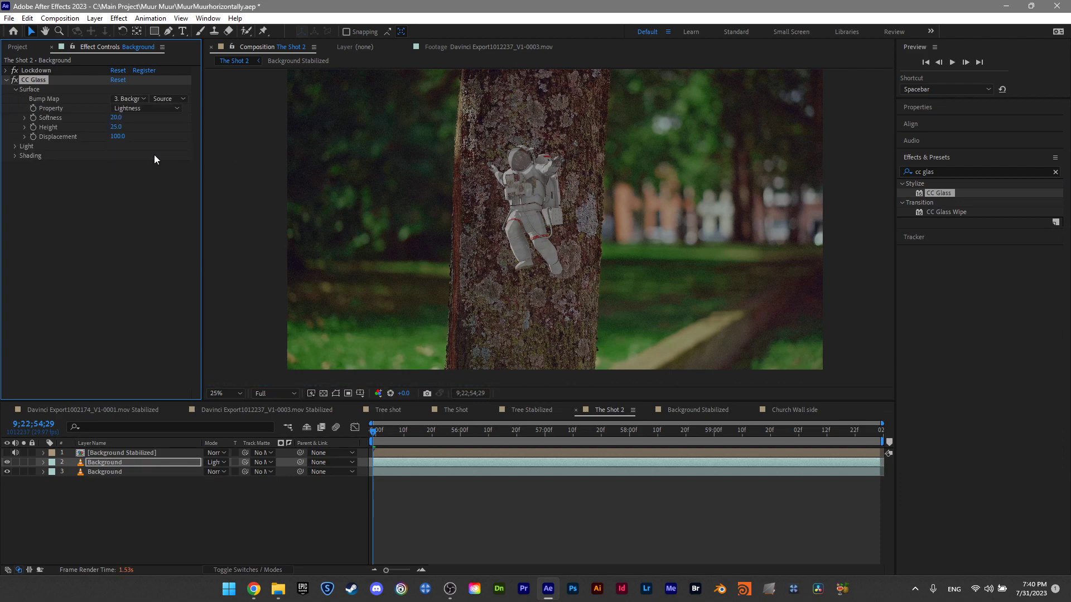
scroll(662, 190, up, 4)
scroll(667, 244, up, 3)
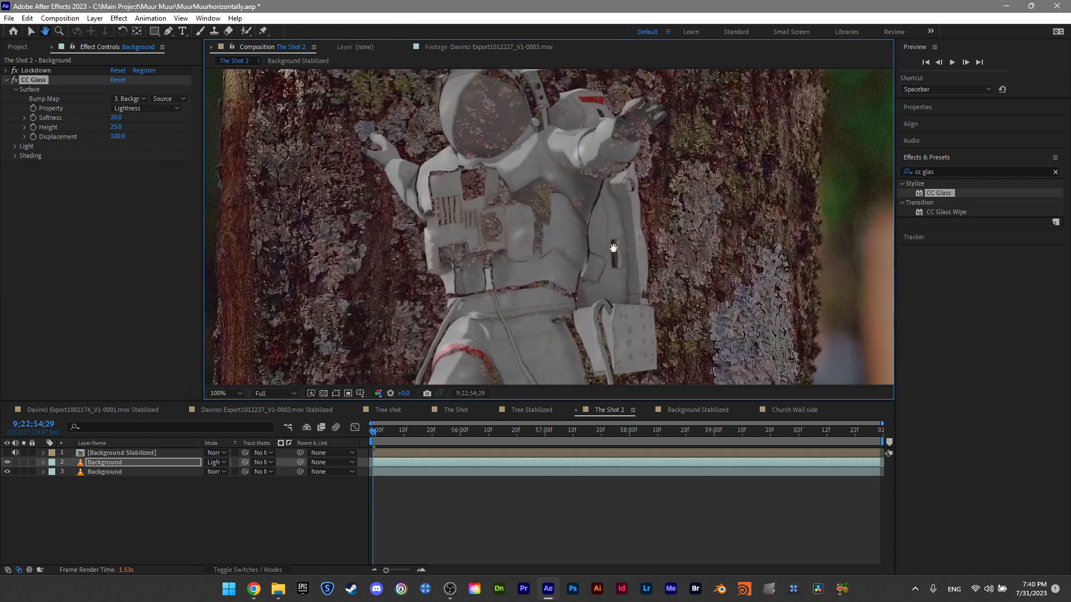
Step: Set CC Glass Softness to 1, Height to 4 and Light Height to about 33
click(115, 118)
text(1)
key(Return)
click(116, 127)
text(8)
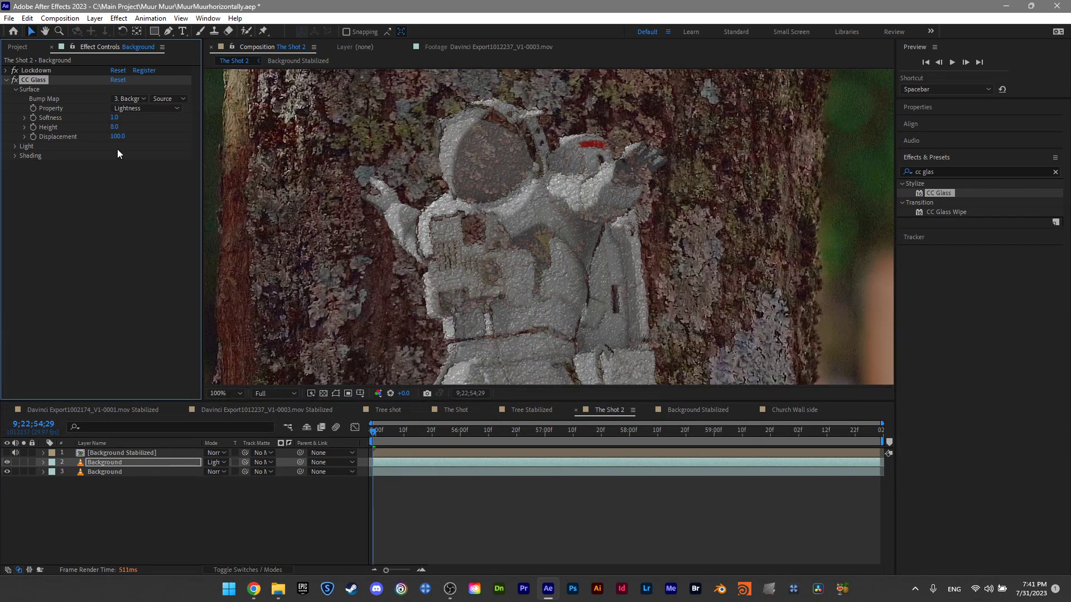
click(158, 165)
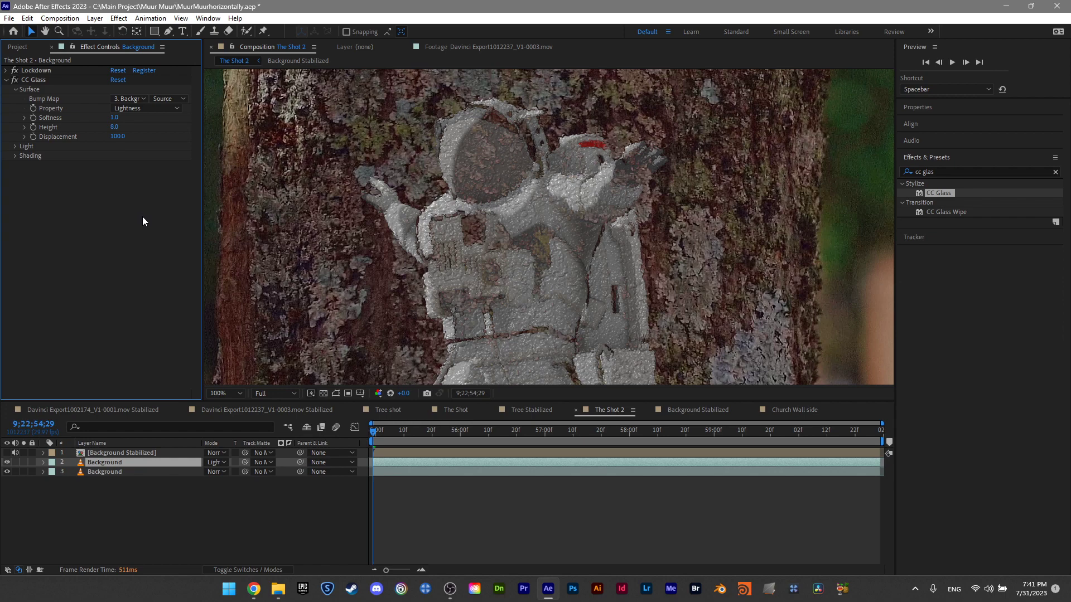
click(115, 127)
text(4)
click(135, 178)
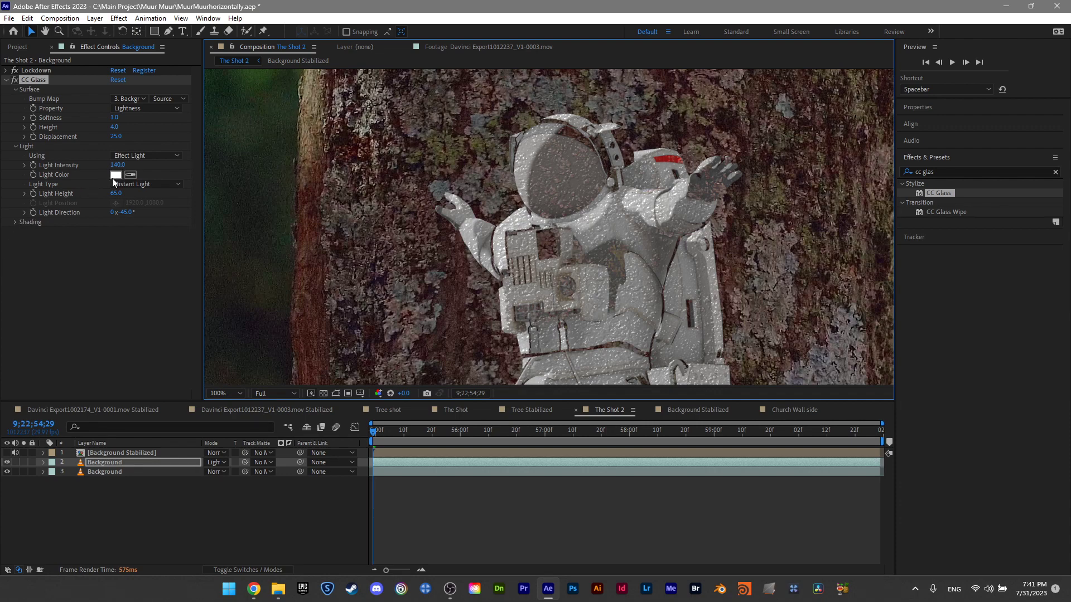
drag(119, 196, 114, 193)
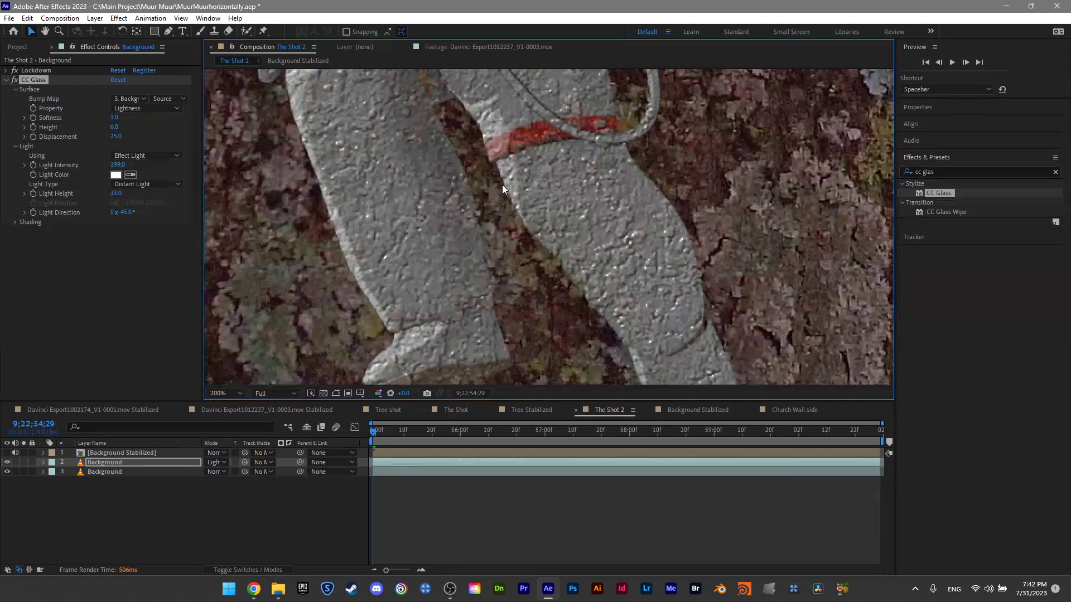
scroll(500, 186, down, 2)
Step: Lower the CC Glass Shading Specular from 50 to 0 and check the astronaut's legs
scroll(498, 185, up, 2)
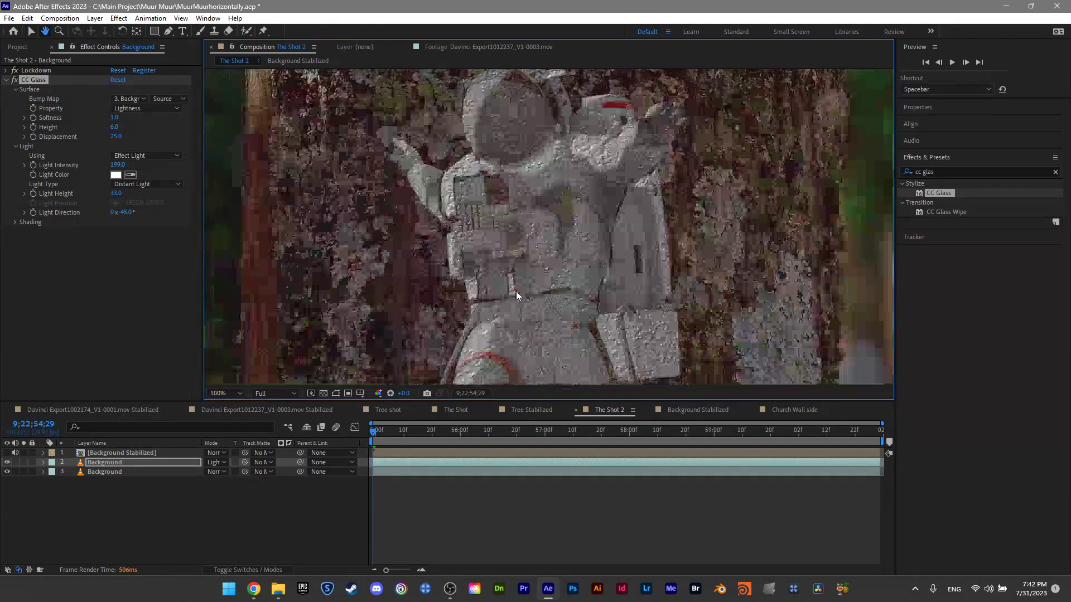
click(14, 223)
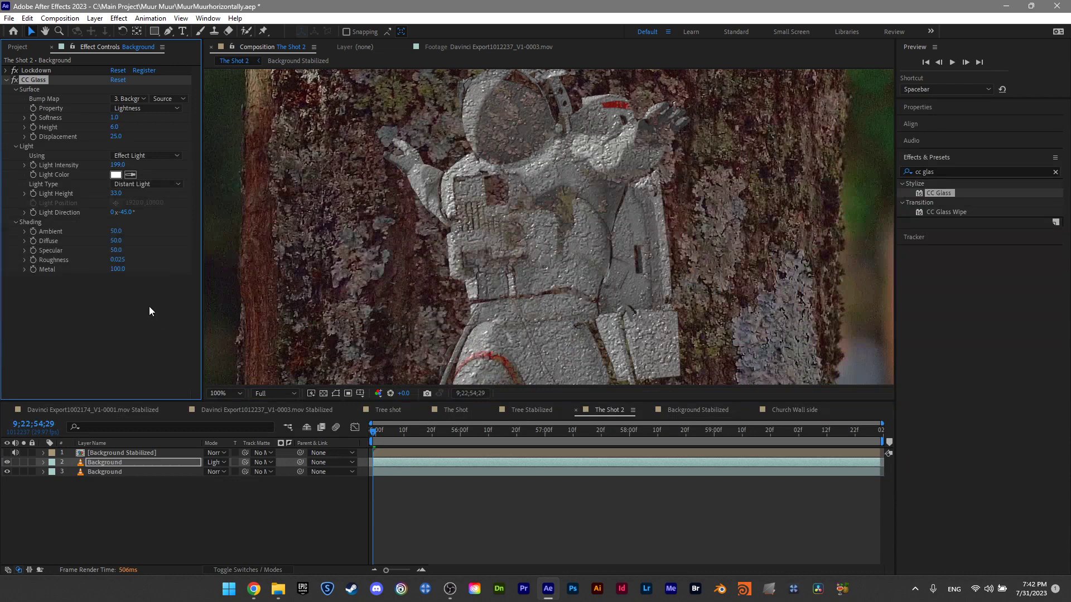
drag(116, 249, 106, 251)
scroll(439, 290, down, 2)
scroll(461, 257, up, 2)
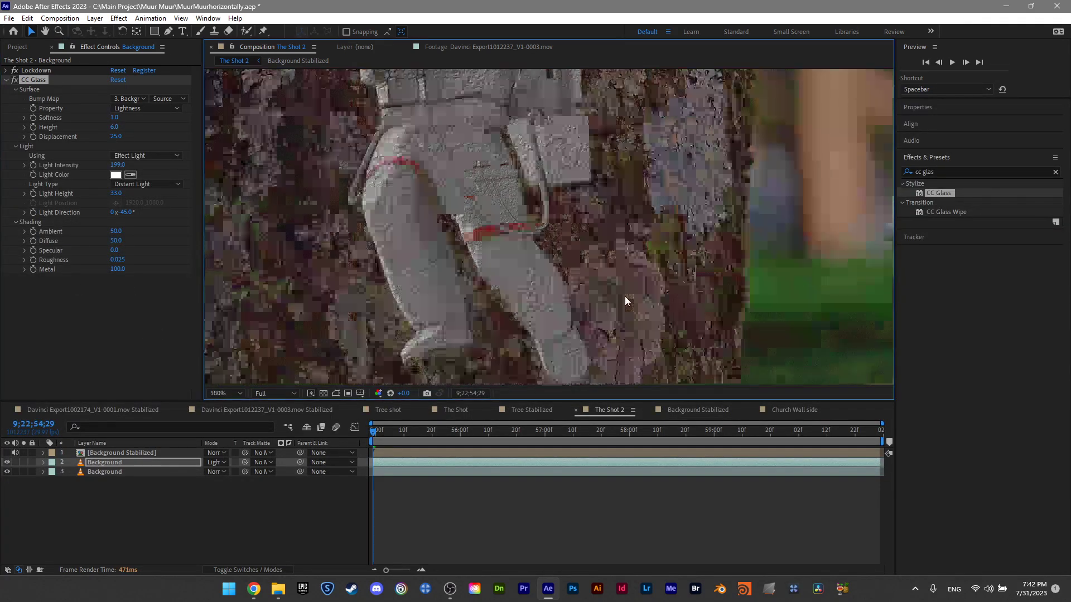
drag(625, 296, 585, 306)
scroll(579, 274, up, 1)
scroll(579, 273, down, 3)
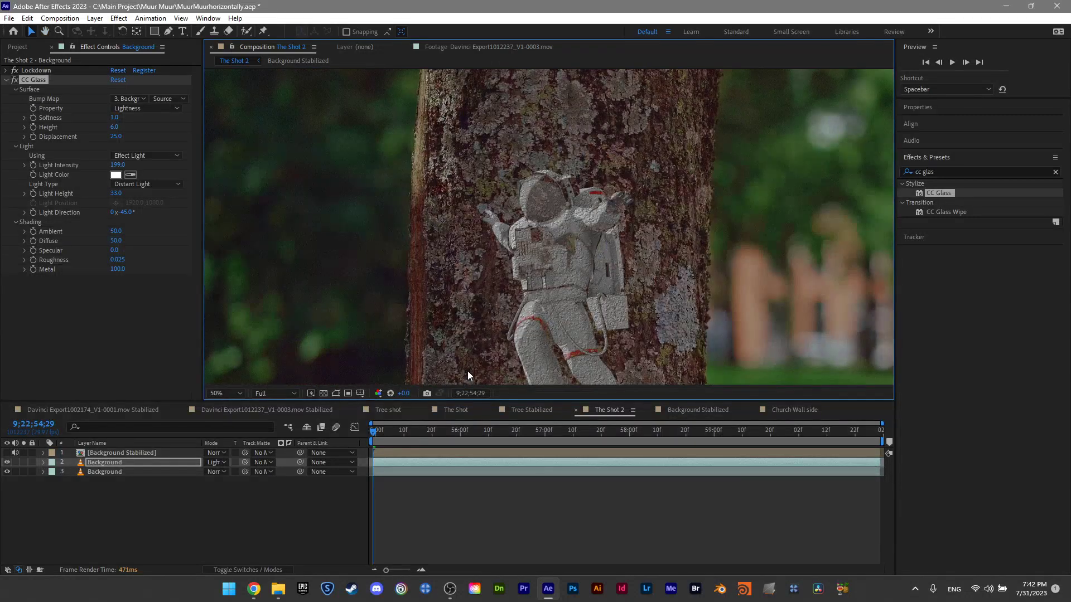
click(104, 473)
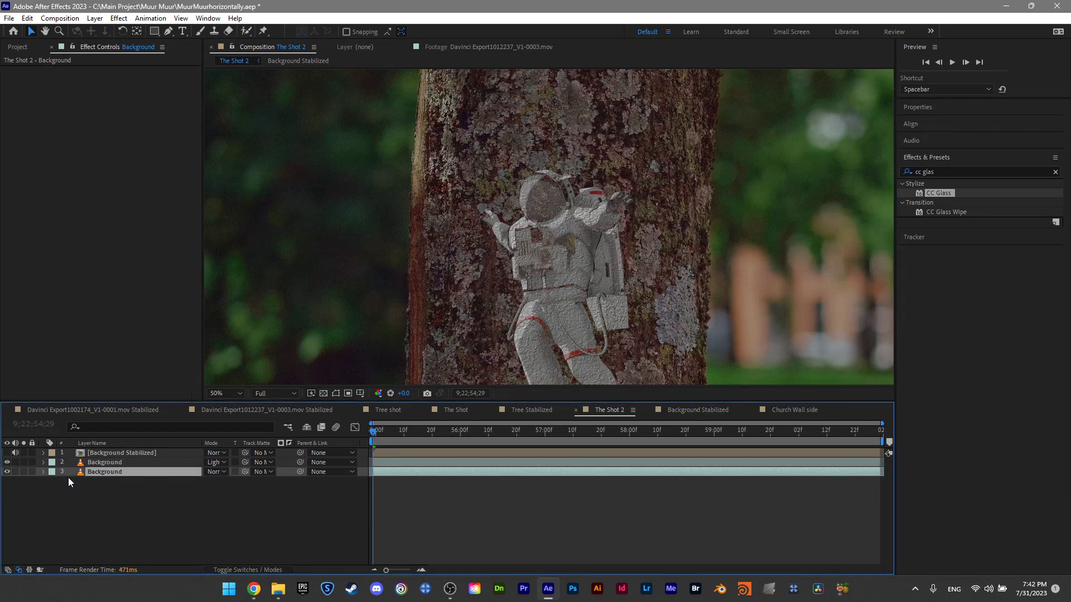
Step: Rename layer 2 to Astronaut
click(107, 464)
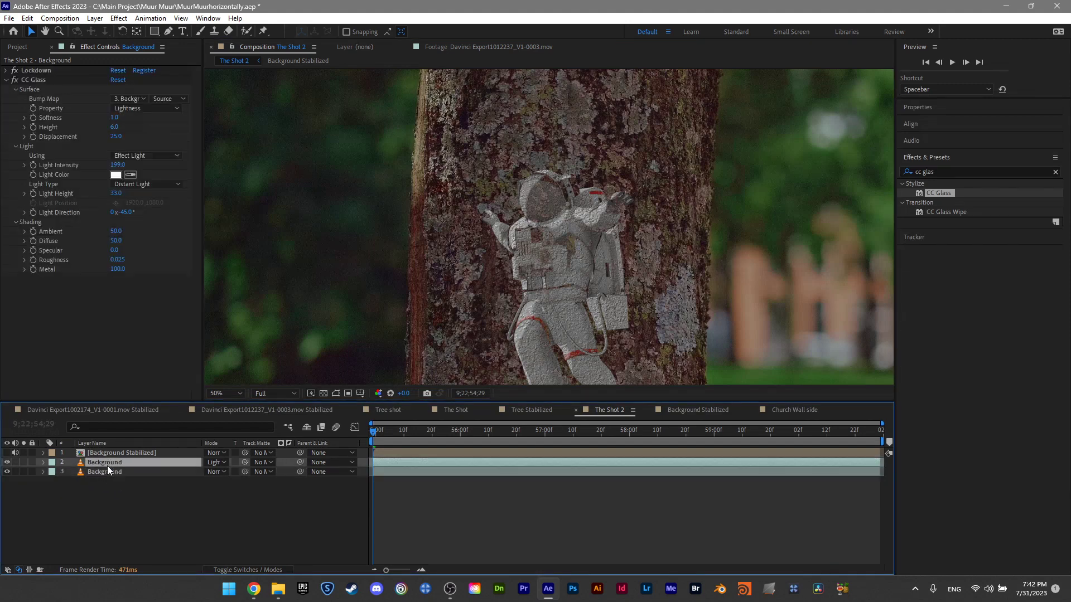
right_click(107, 464)
click(178, 429)
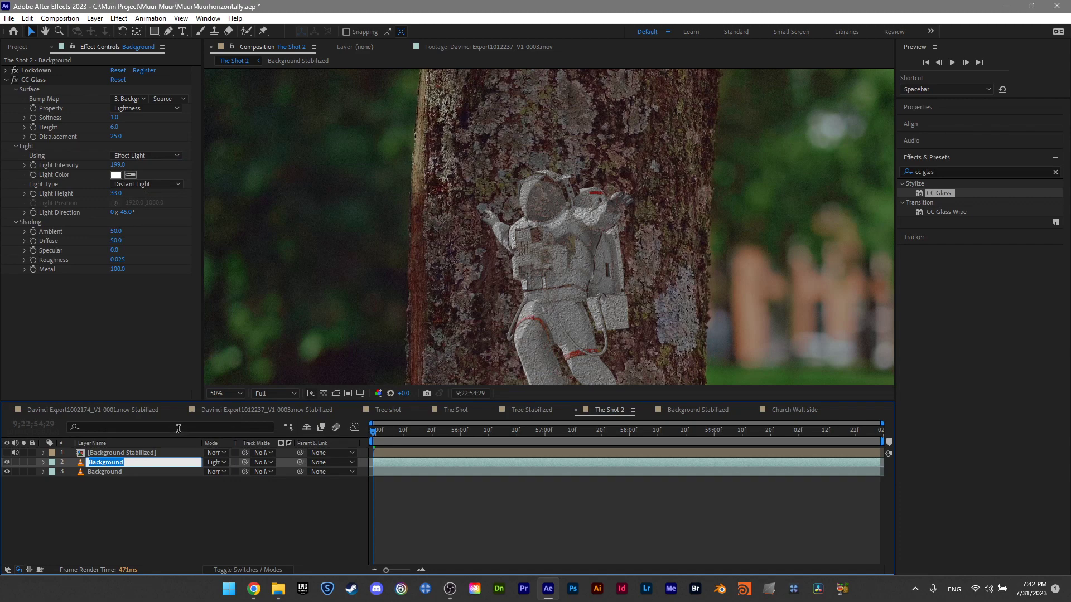
text(Astronaut)
key(Return)
click(101, 526)
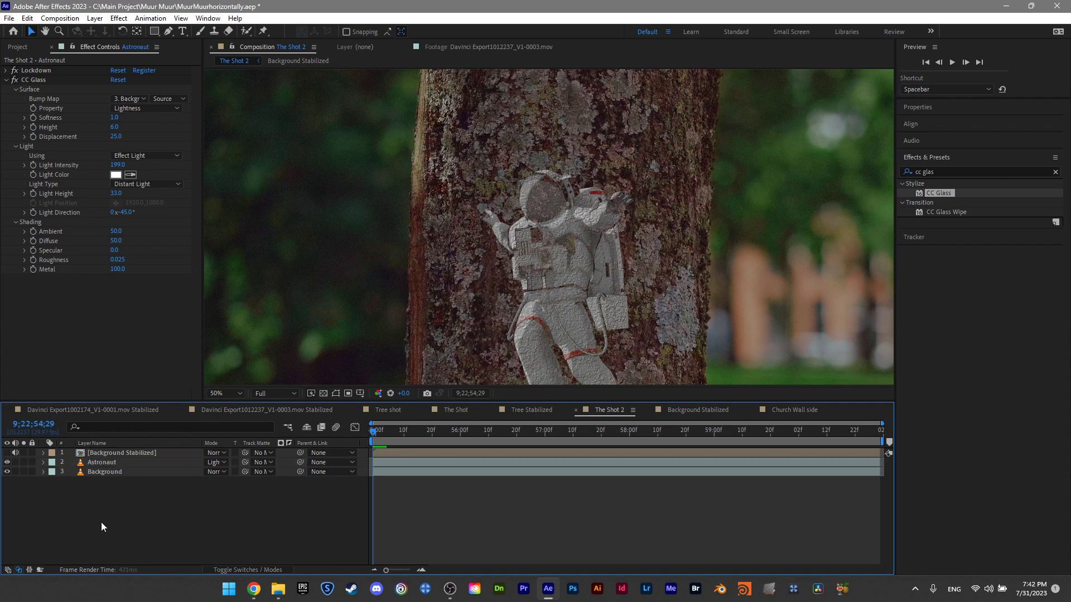
Step: Duplicate the Background layer, place it above Astronaut, rename it 'Track matte' and hide it
click(112, 476)
key(ctrl+d)
drag(109, 475, 105, 463)
right_click(98, 464)
click(147, 432)
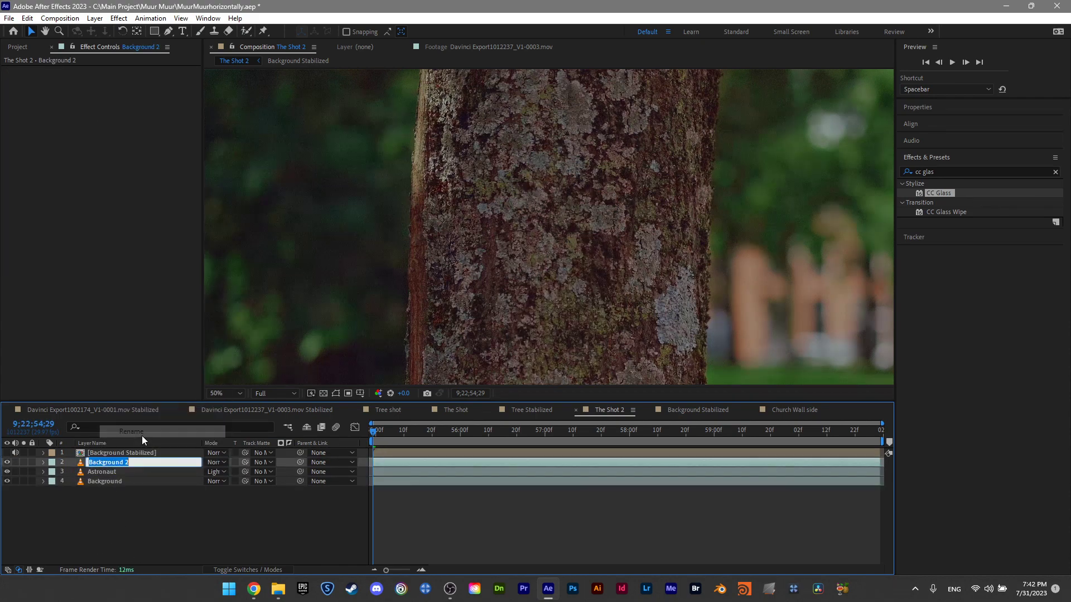
text(Track matte)
key(Return)
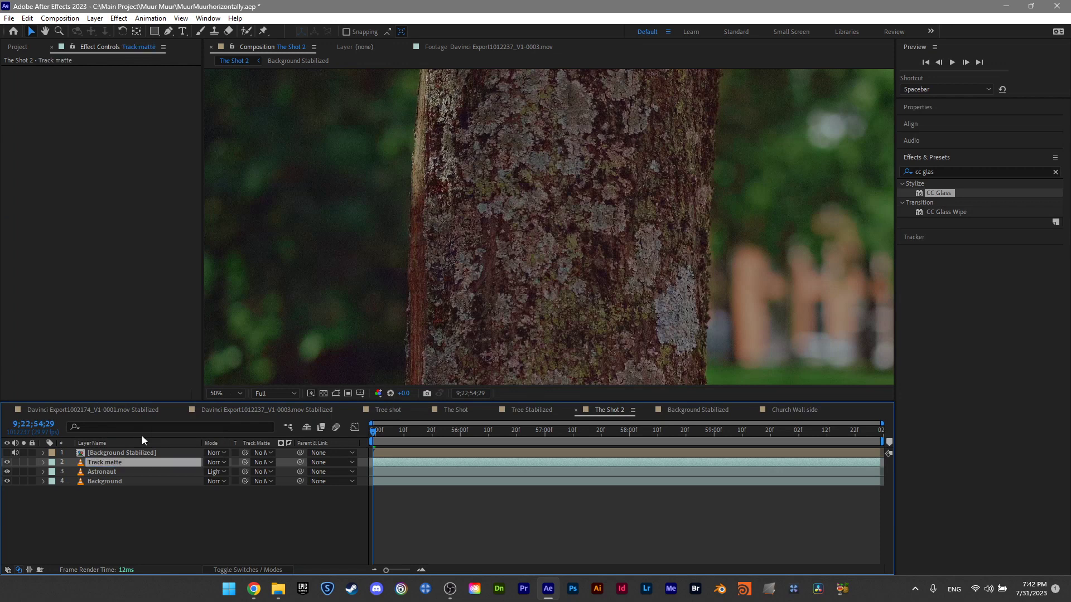
click(6, 462)
Step: Set the Astronaut layer's track matte to the Track matte layer
click(103, 473)
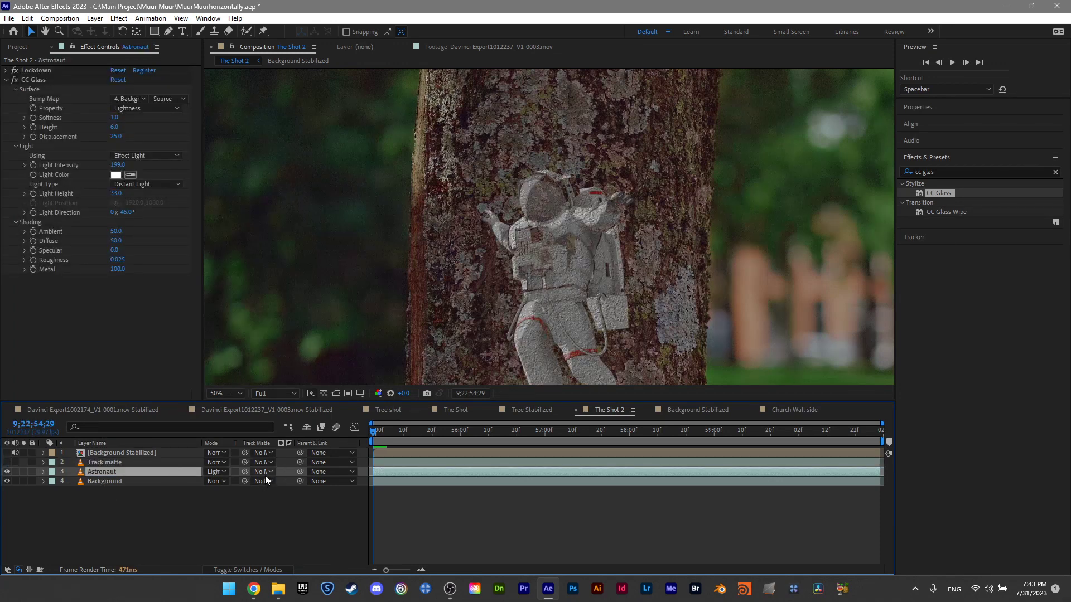
click(254, 571)
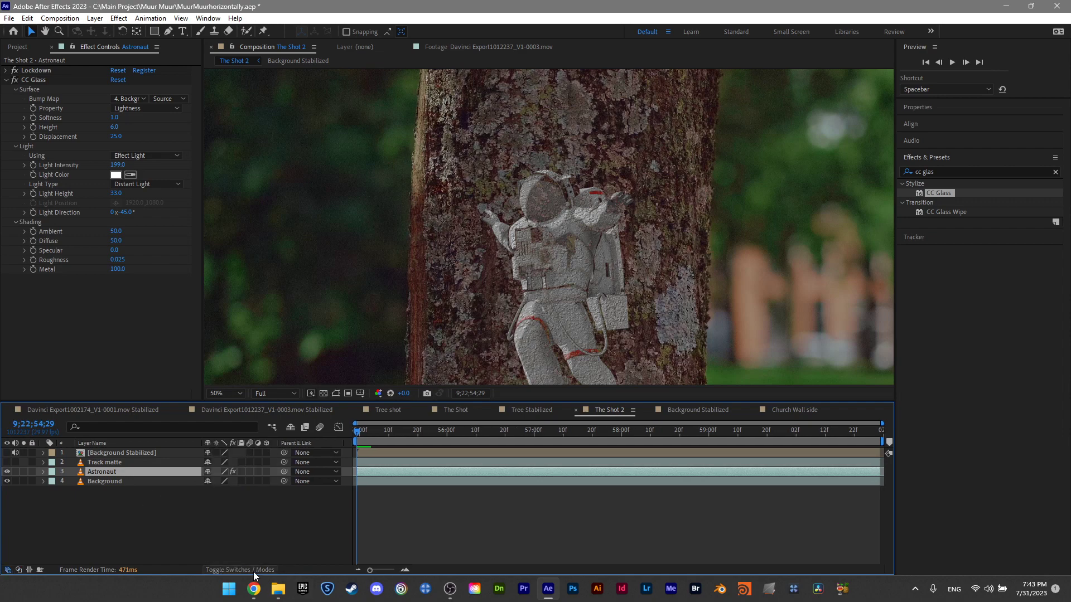
click(254, 572)
click(262, 472)
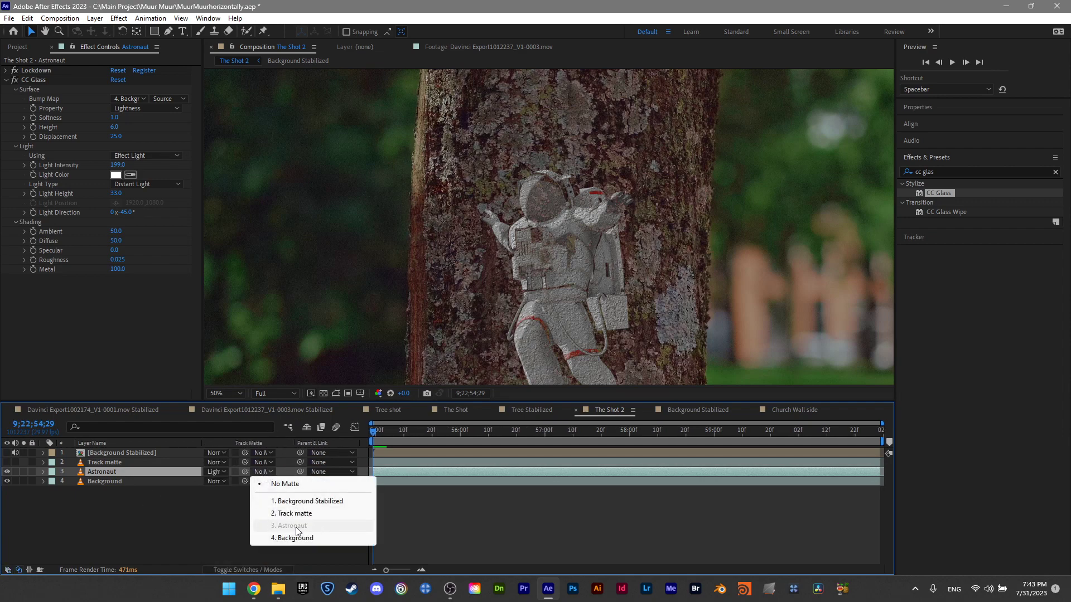
click(295, 513)
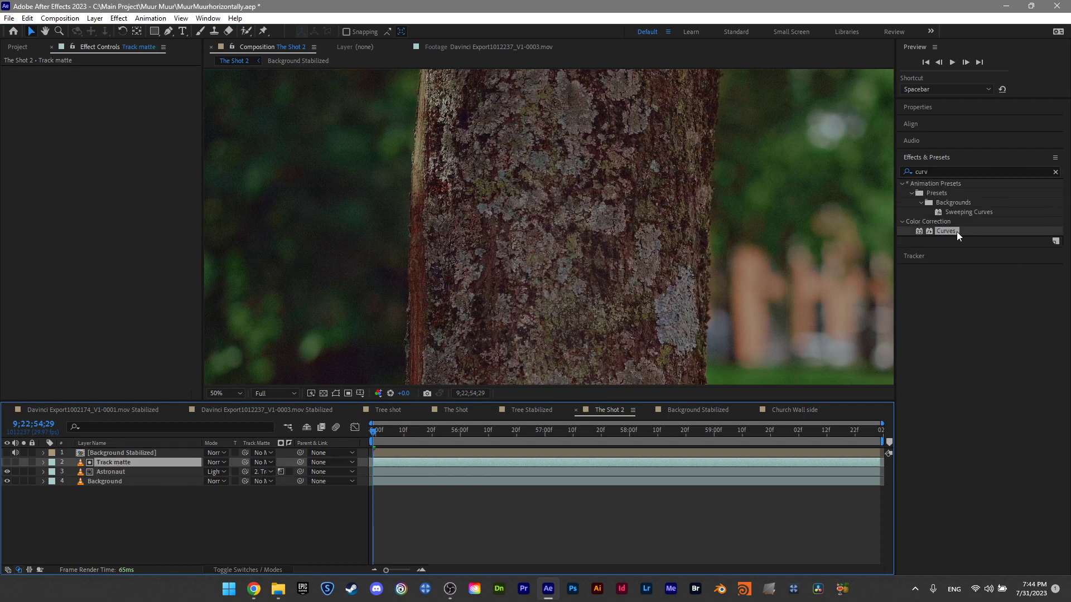
Step: Apply Curves to the Track matte layer and bend the RGB curve into a tall peak
drag(956, 232, 148, 464)
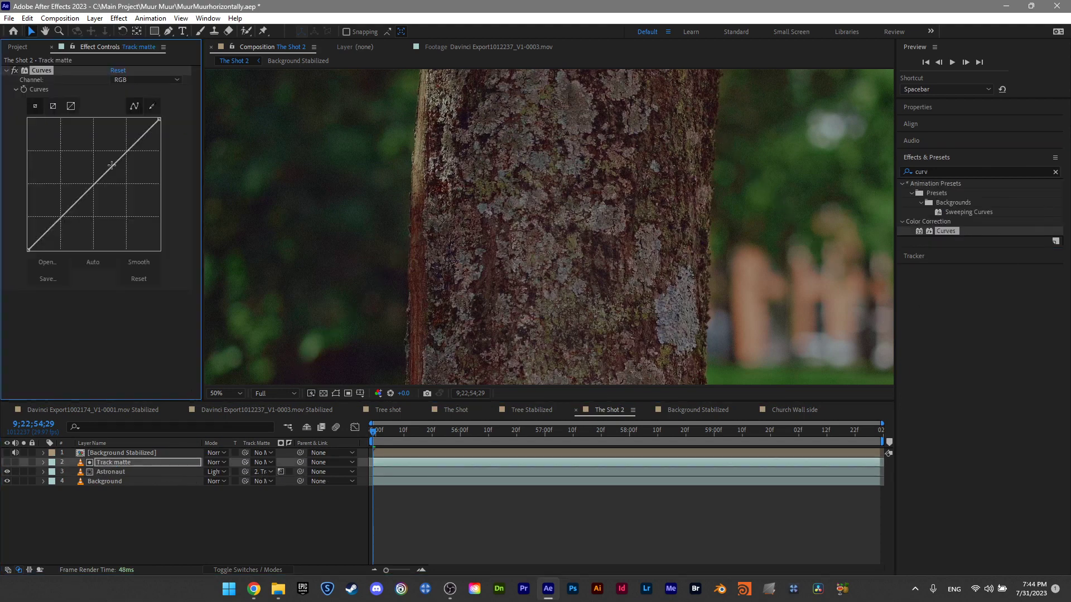
drag(63, 218, 47, 177)
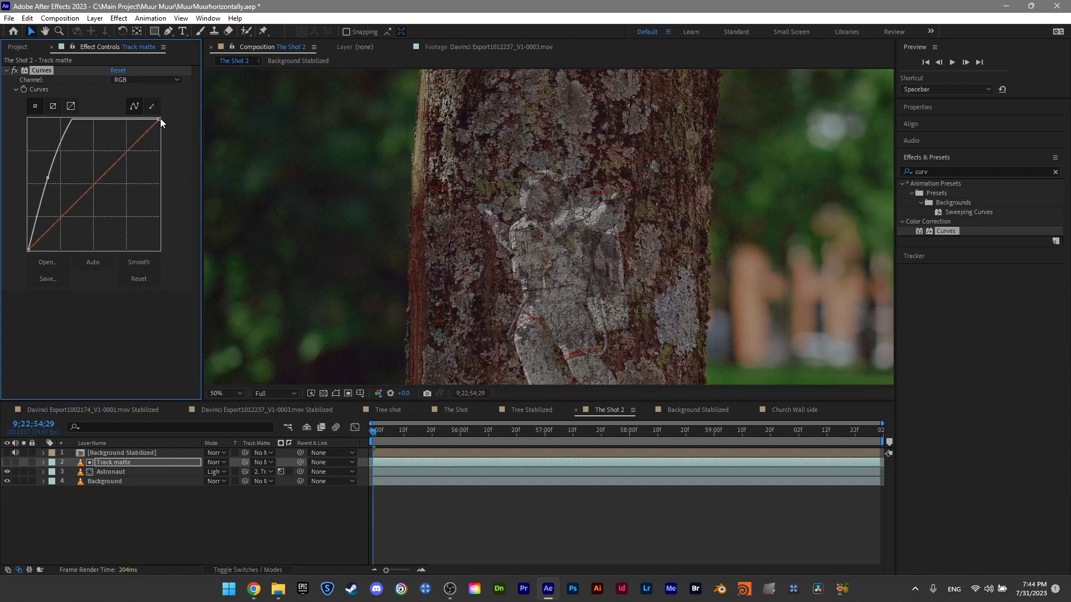
drag(159, 119, 101, 277)
drag(59, 163, 68, 119)
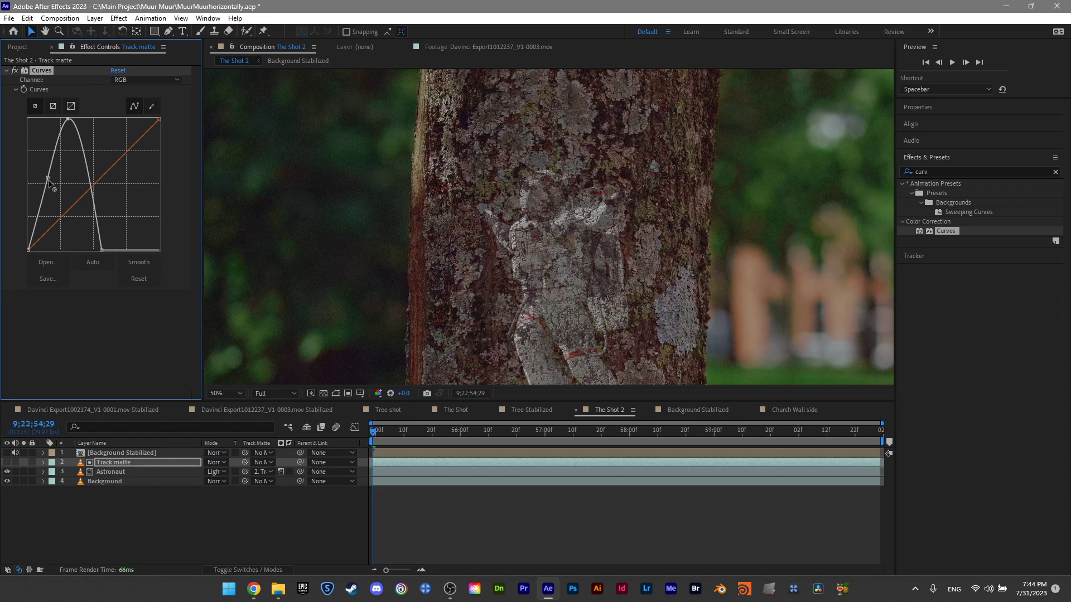
drag(50, 183, 50, 226)
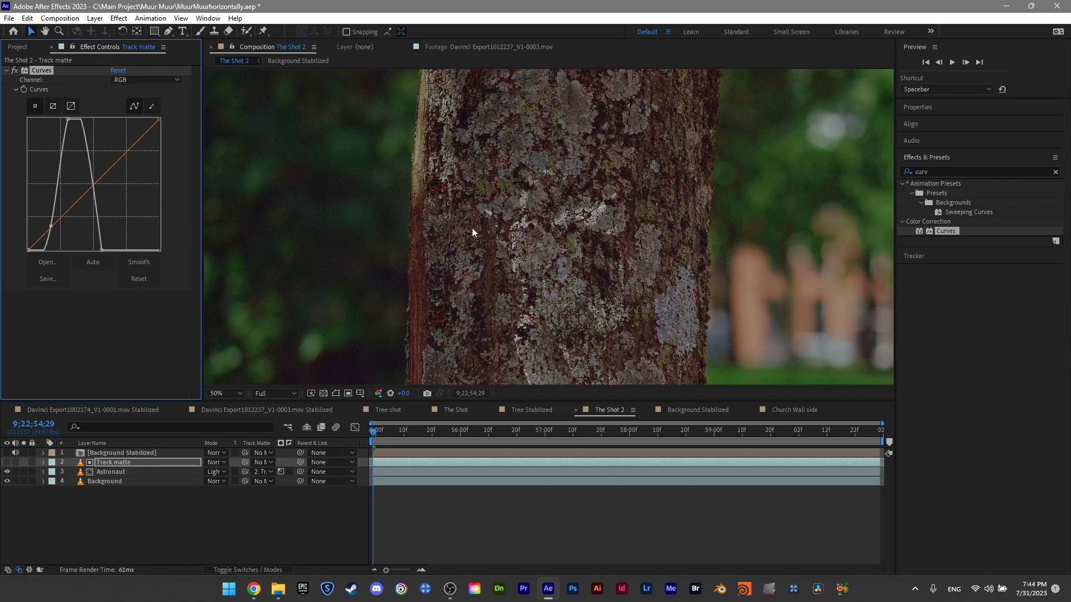
Step: Refine the low end of the matte curve while checking the reveal across the bark
scroll(471, 227, up, 3)
key(v)
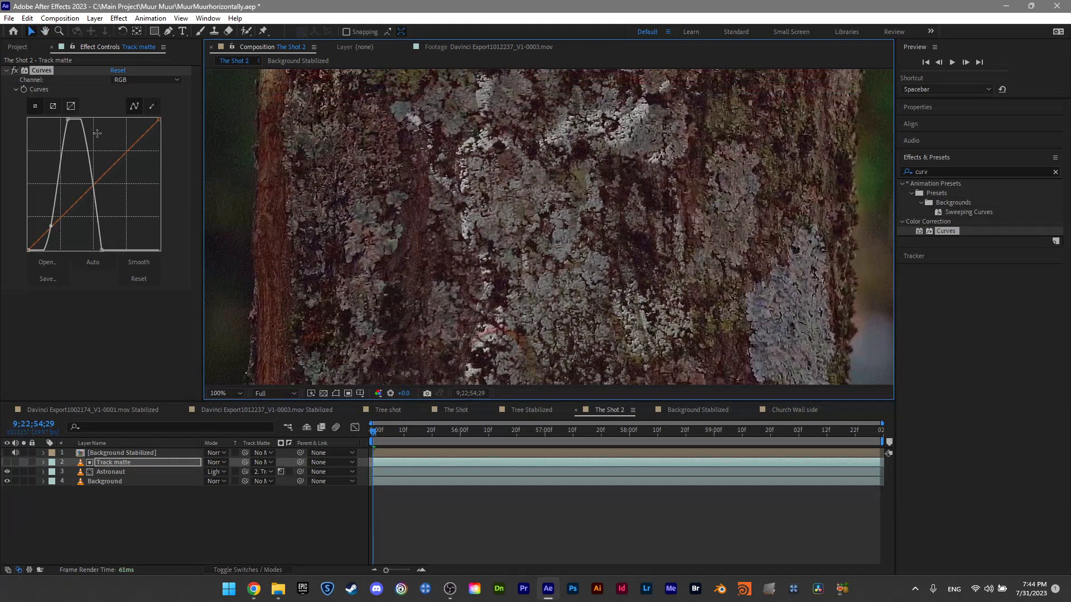
drag(234, 229, 270, 203)
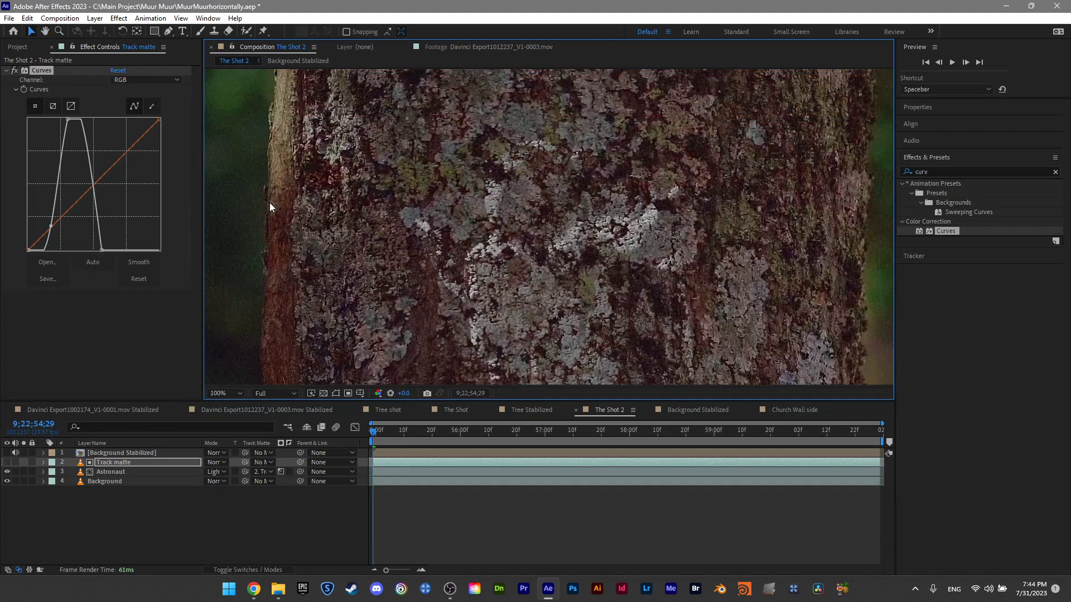
drag(49, 230, 38, 233)
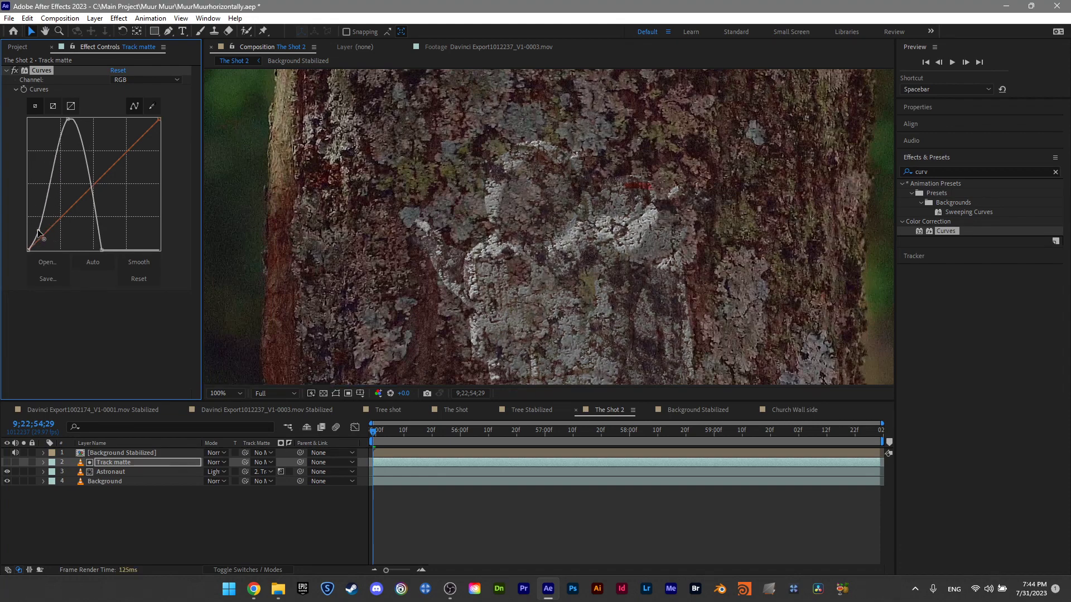
click(305, 528)
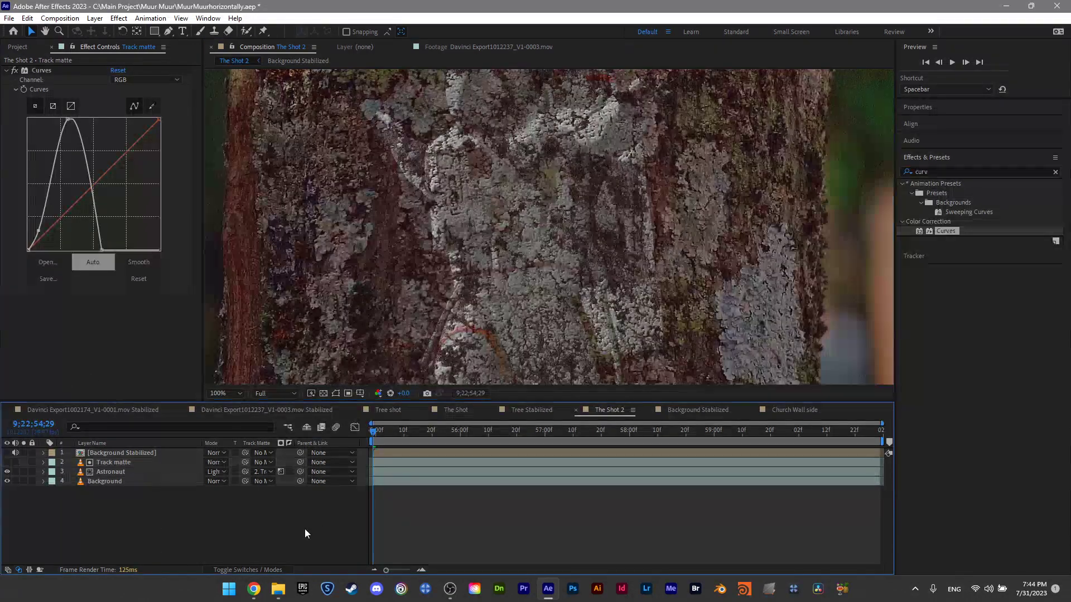
key(h)
drag(467, 339, 526, 141)
scroll(527, 141, down, 2)
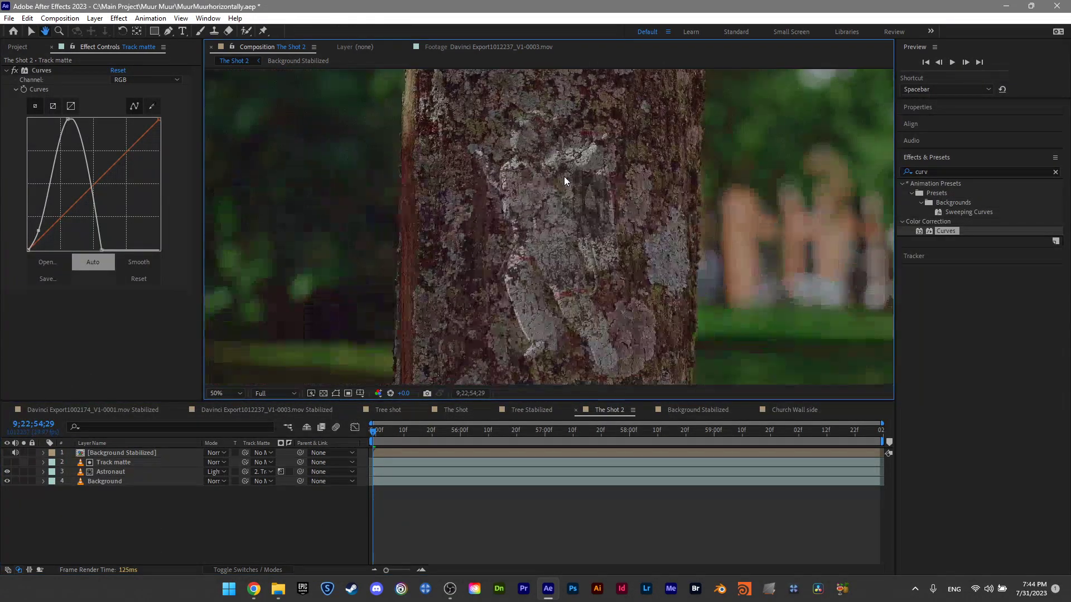
key(v)
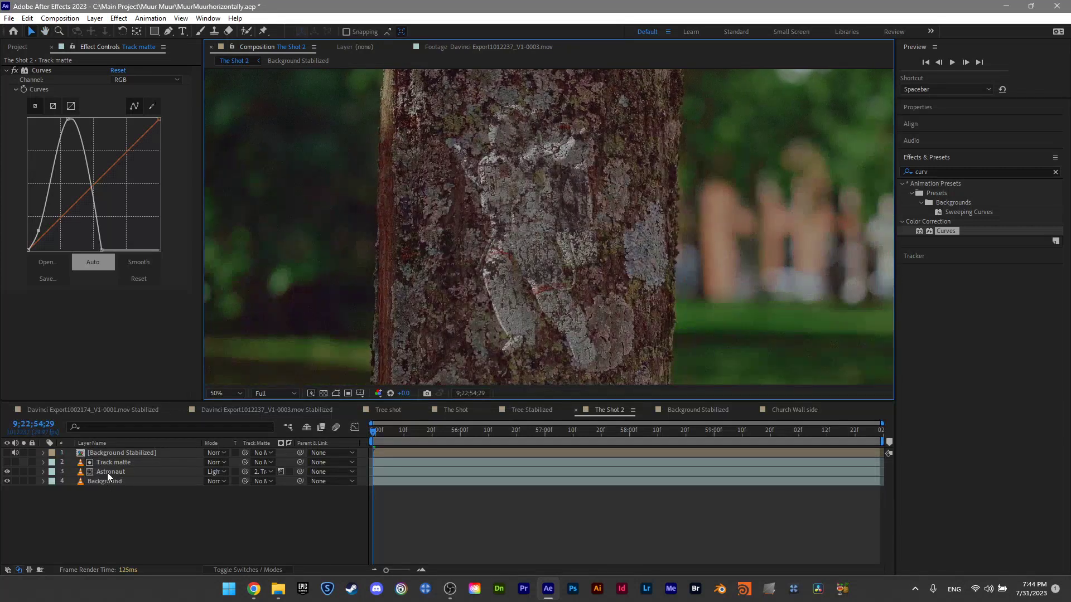
click(107, 473)
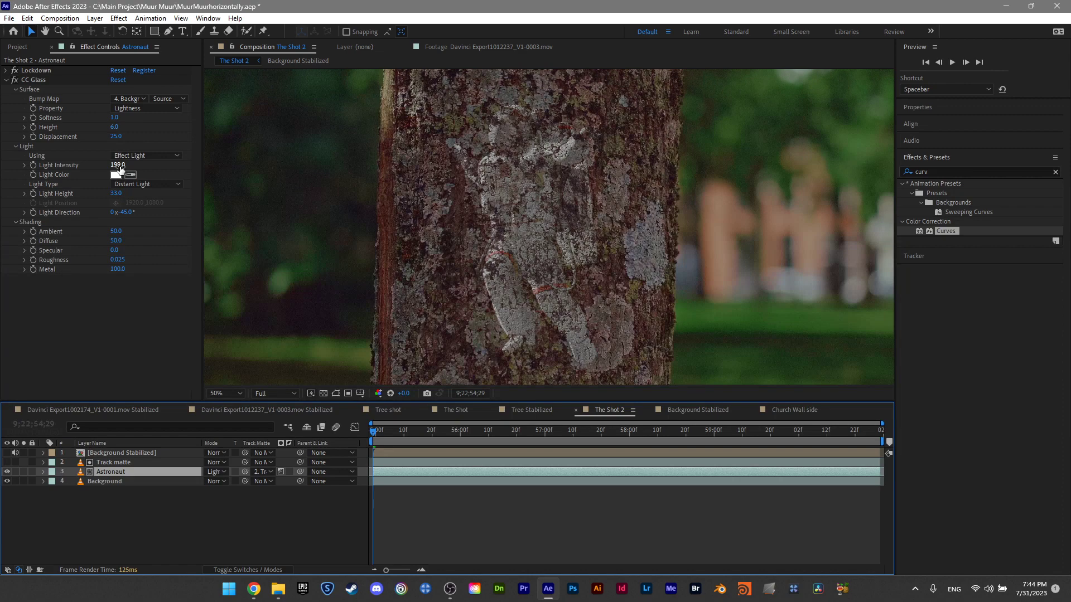
Step: Raise the Astronaut layer's CC Glass Light Intensity to 309
drag(120, 166, 182, 167)
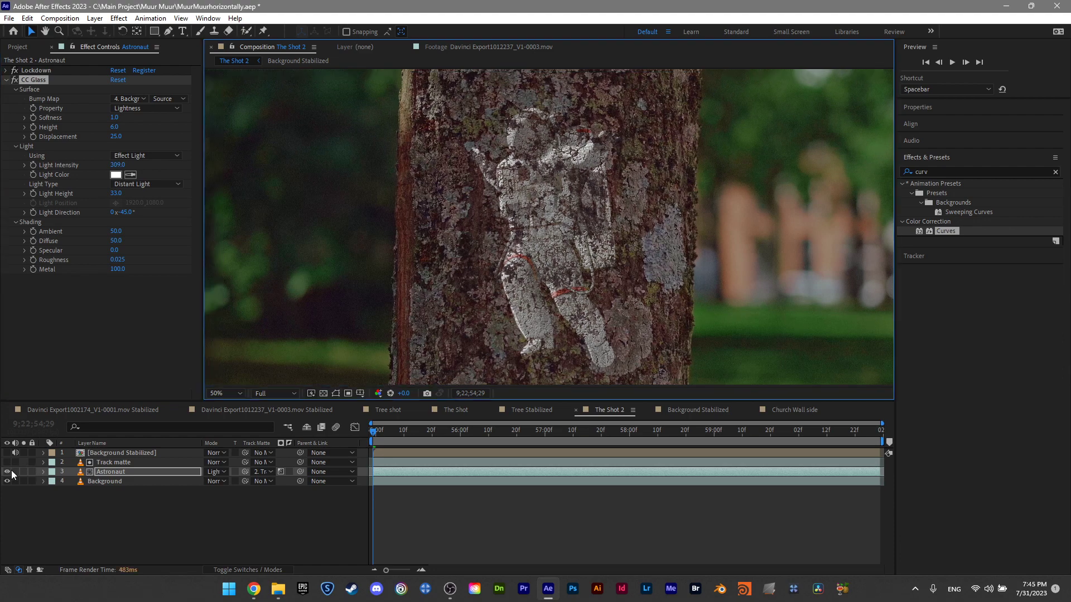
click(12, 475)
click(947, 170)
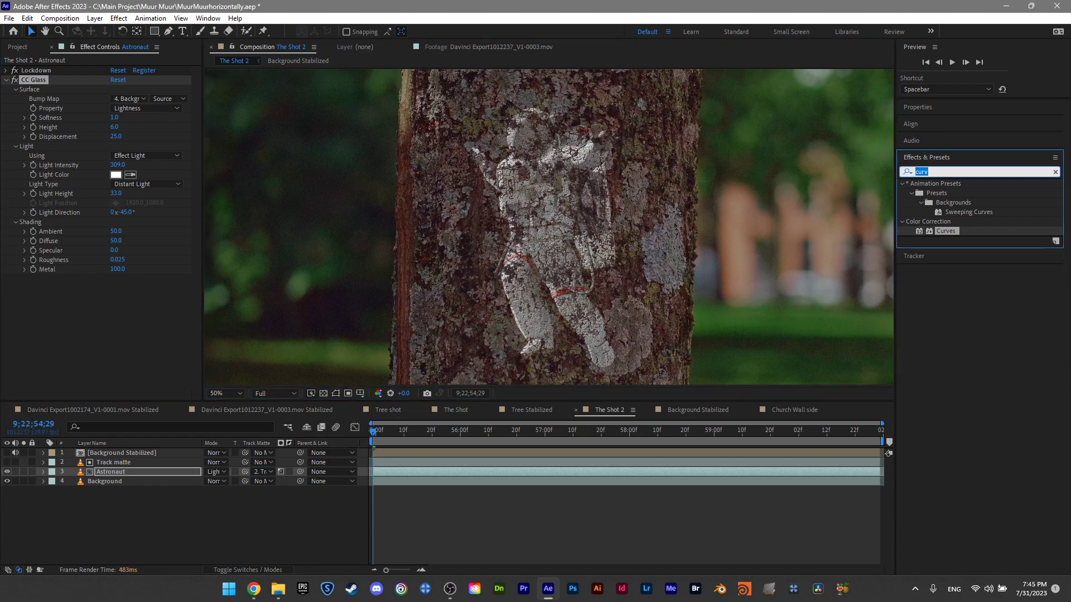
Step: Apply a Curves effect to the Astronaut layer and lower its red curve below the diagonal
key(BackSpace)
text(curves)
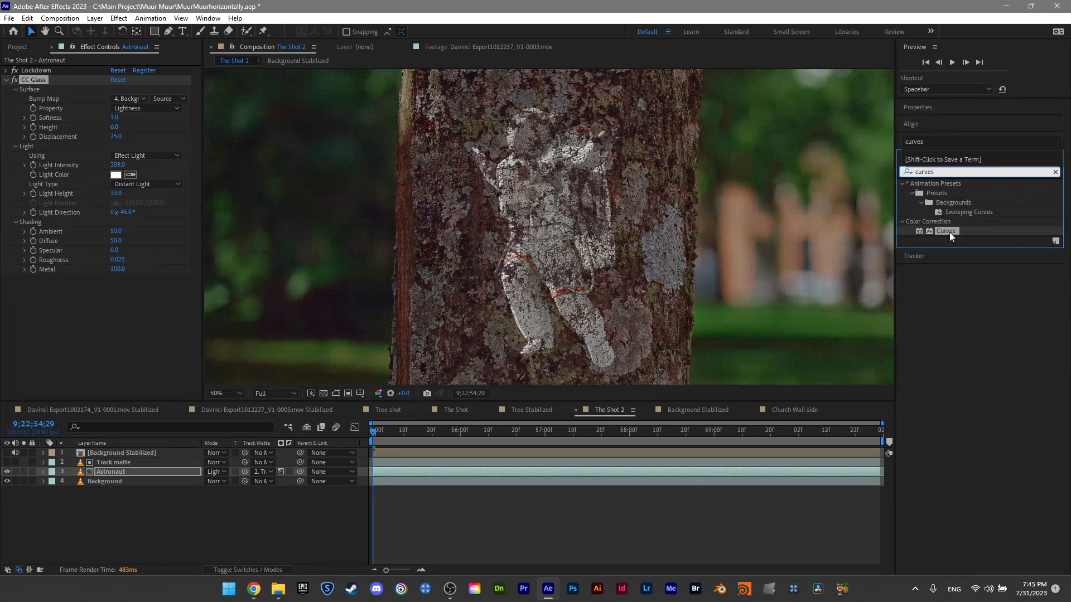
drag(949, 232, 143, 478)
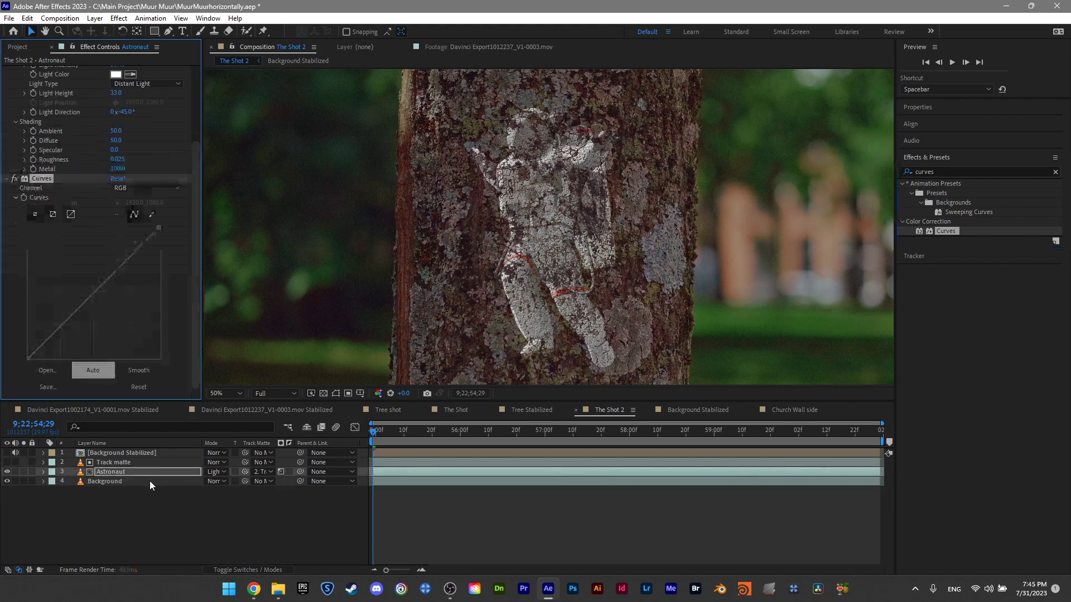
click(380, 394)
click(401, 423)
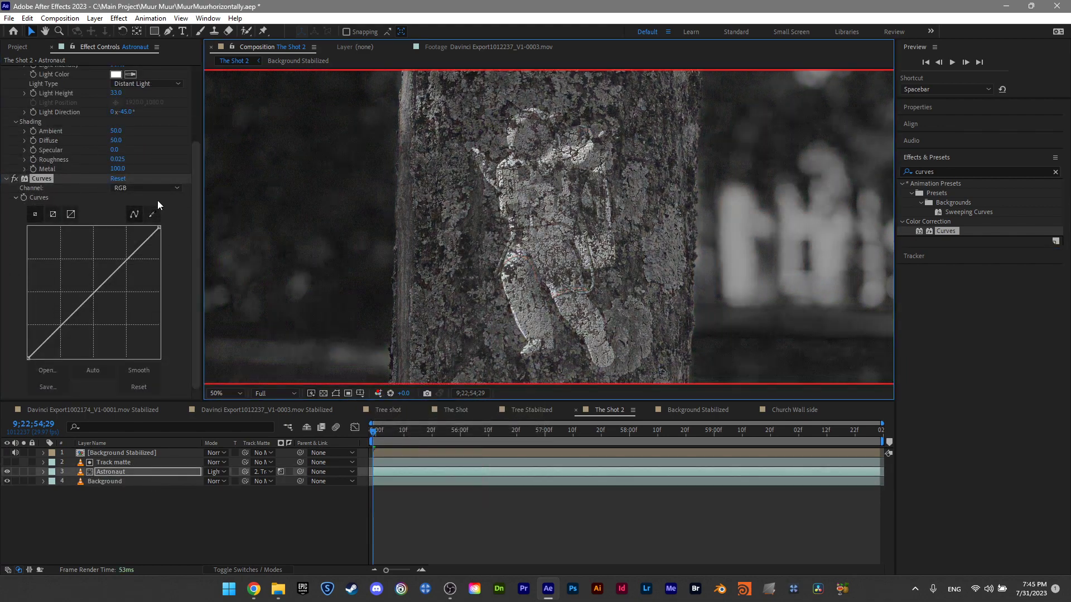
click(148, 188)
click(139, 210)
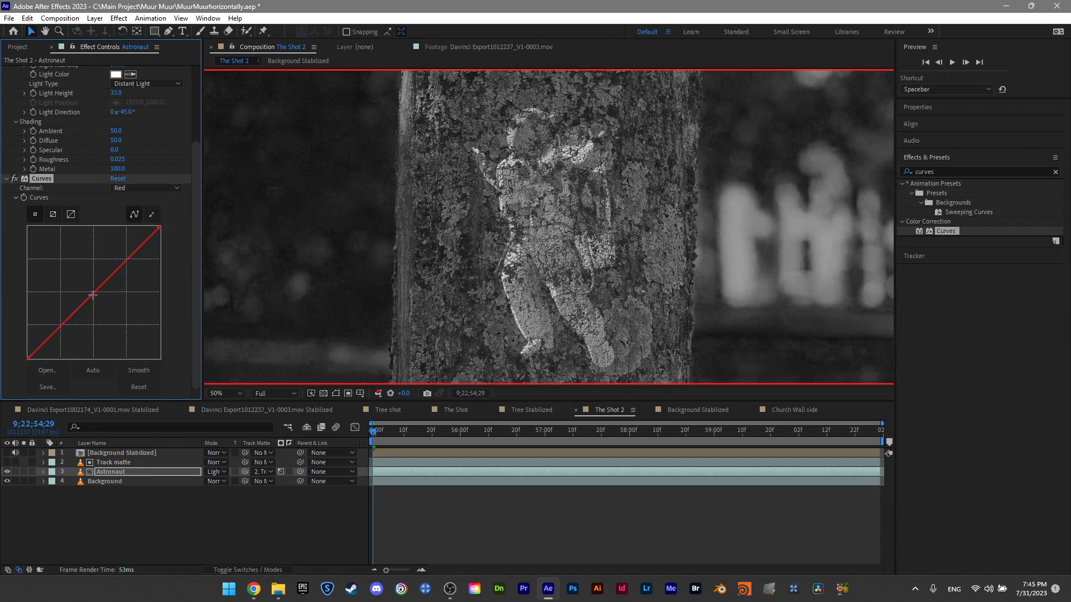
drag(93, 296, 109, 302)
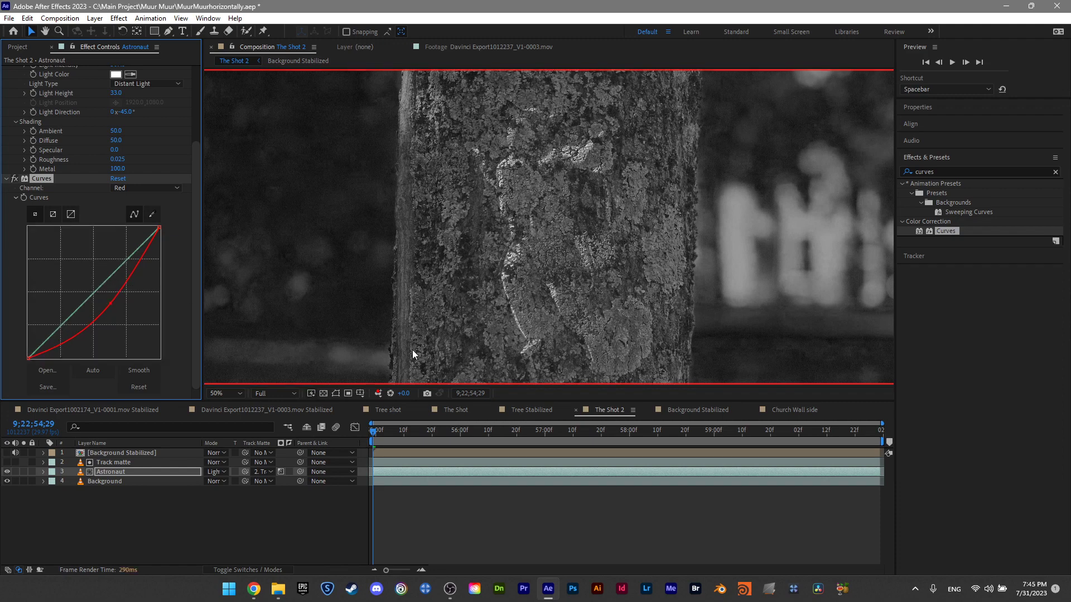
Step: Lower the green and blue channel curves below the diagonal
click(377, 394)
click(399, 420)
click(147, 188)
click(143, 223)
drag(108, 297, 109, 295)
click(378, 393)
click(398, 448)
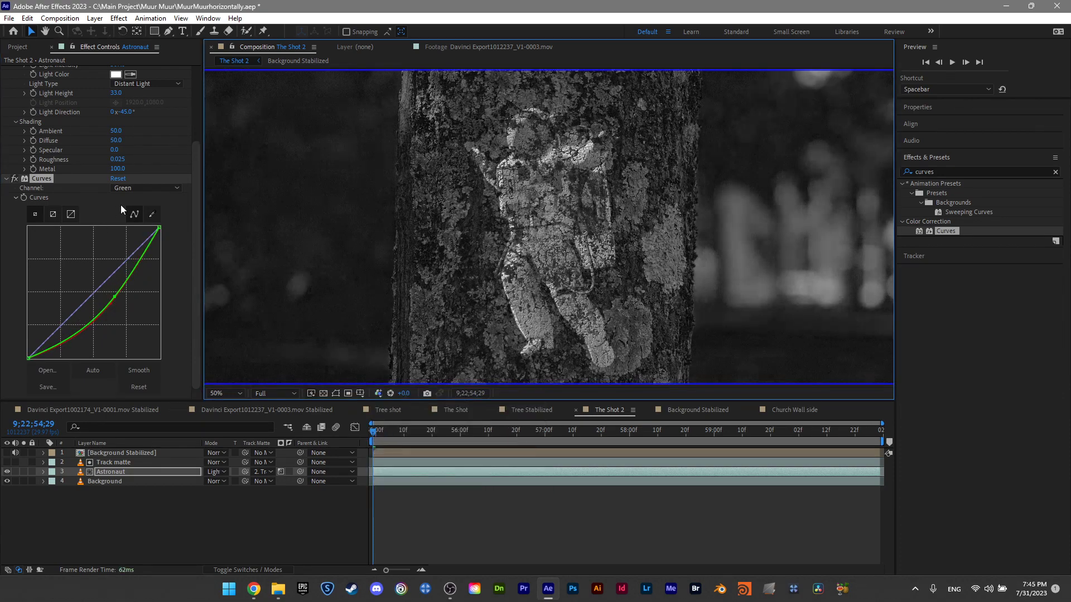
click(147, 188)
click(143, 232)
drag(112, 274, 111, 296)
Step: Restore the full-colour preview and bow the RGB curve upward to brighten the astronaut
click(377, 394)
click(403, 406)
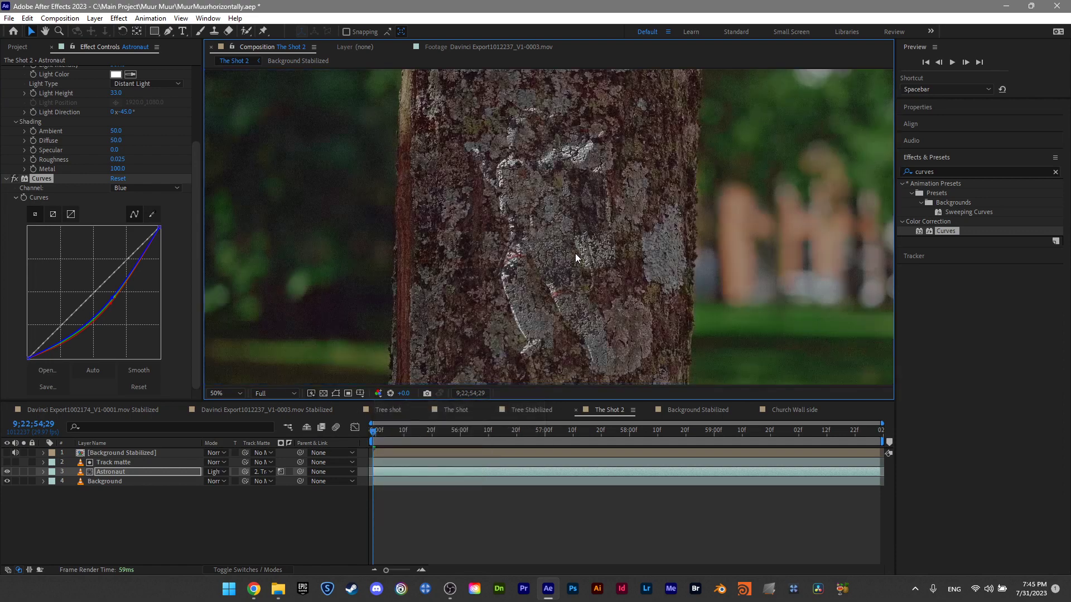
key(space)
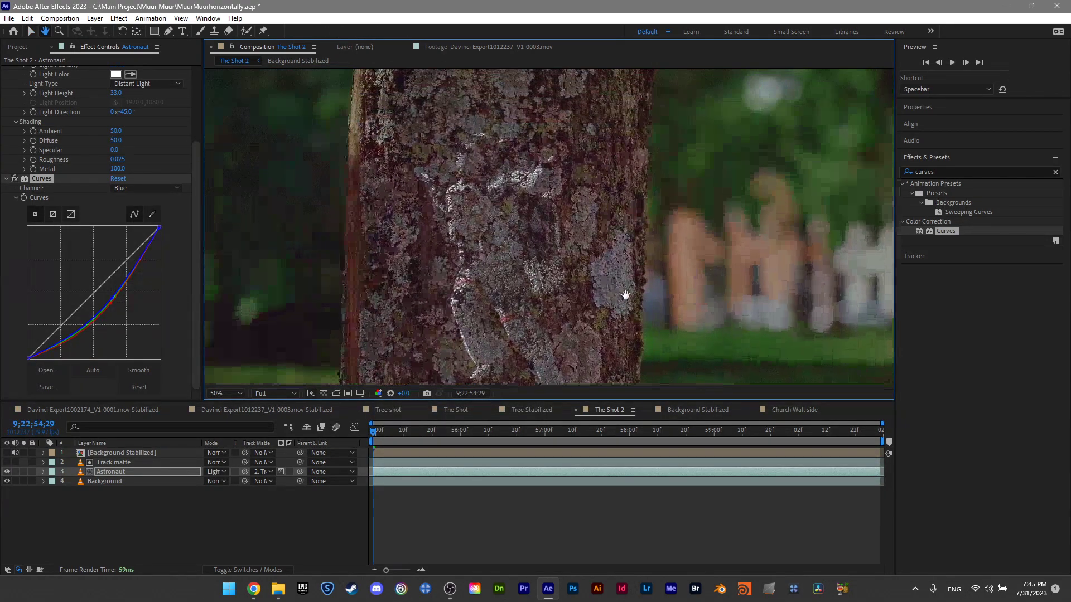
drag(626, 294, 608, 268)
scroll(608, 267, down, 1)
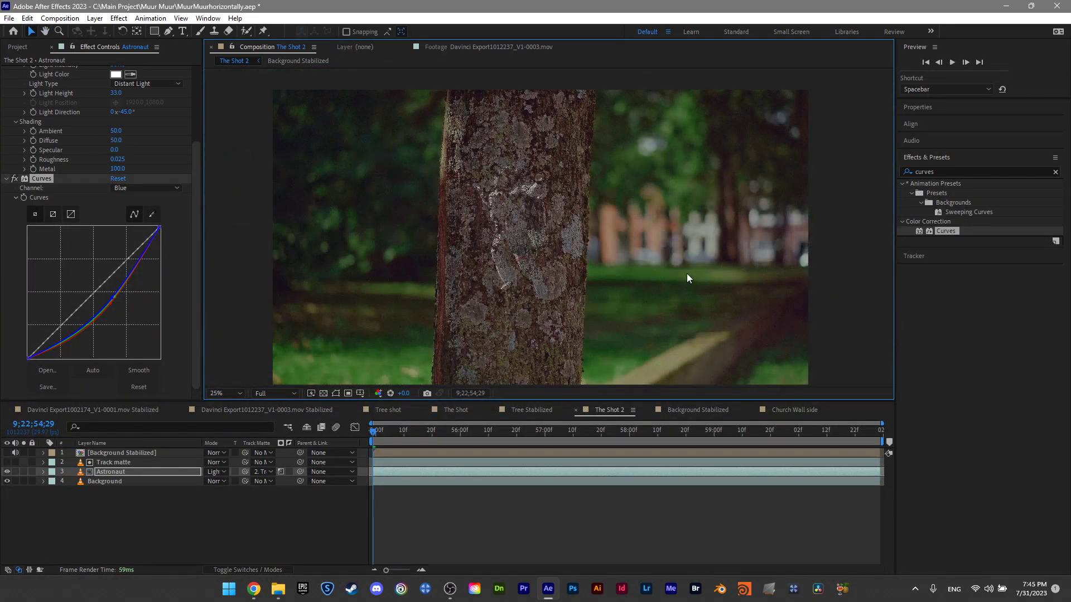
scroll(688, 278, up, 1)
click(124, 189)
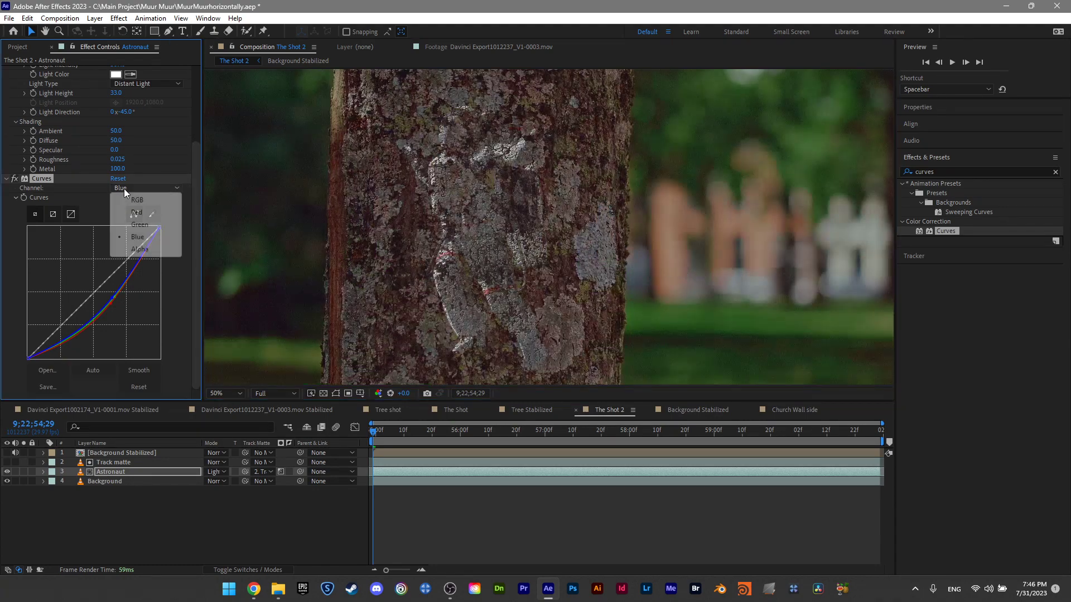
click(134, 199)
drag(95, 291, 82, 276)
Step: Reshape the peak of the Track matte layer's Curves graph
scroll(590, 243, down, 2)
key(h)
drag(591, 243, 653, 223)
key(v)
scroll(652, 223, up, 4)
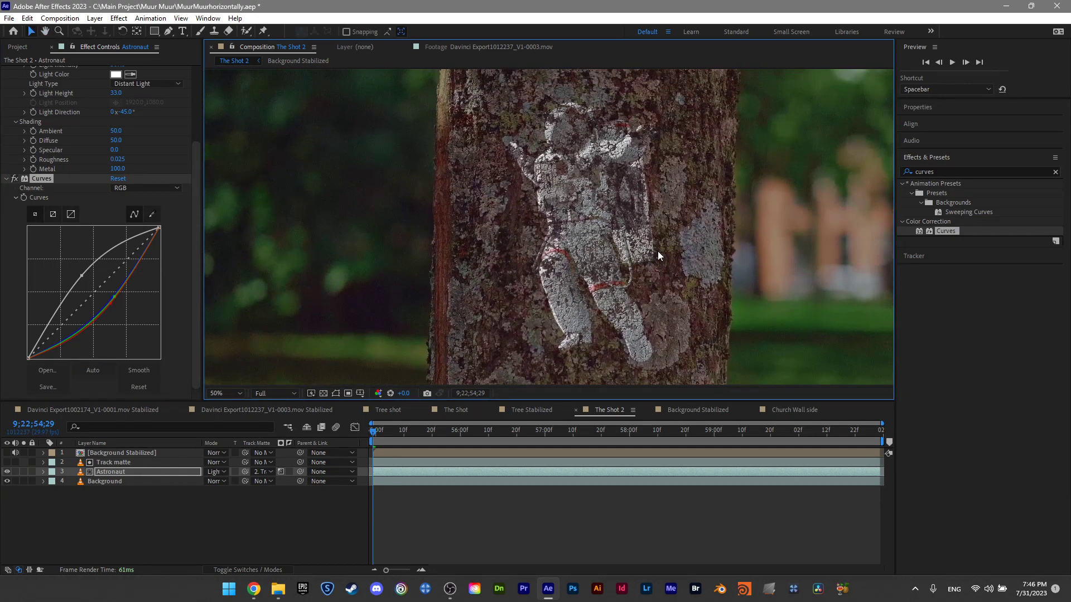
scroll(673, 221, down, 2)
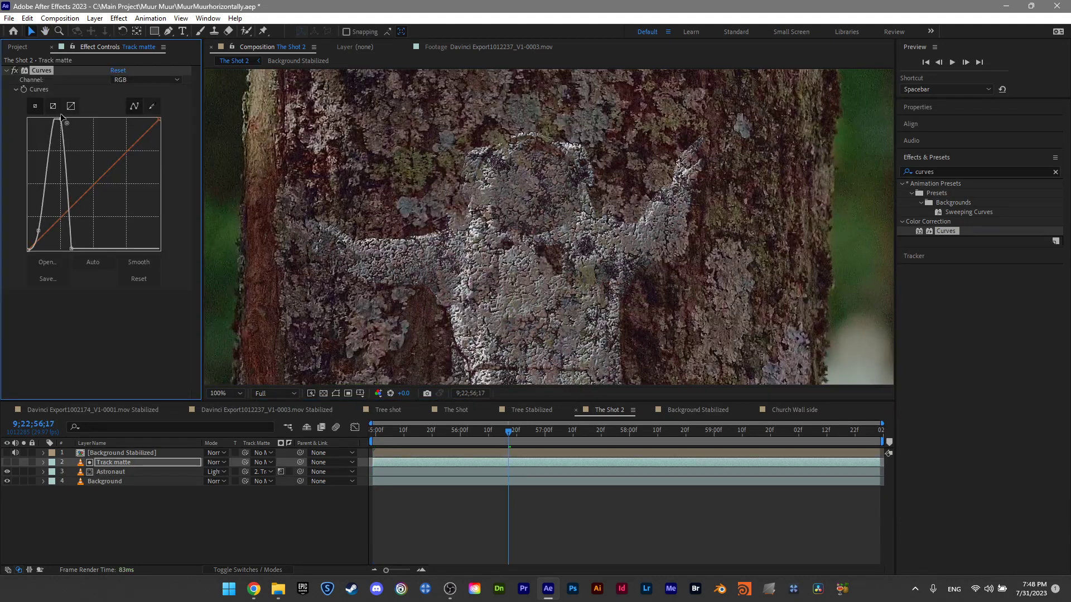
mouse_move(60, 113)
mouse_down()
mouse_move(70, 112)
mouse_move(63, 118)
mouse_up()
Step: Drag the matte curve peak's left side inward, then return to the Background Stabilized composition
drag(39, 232, 54, 241)
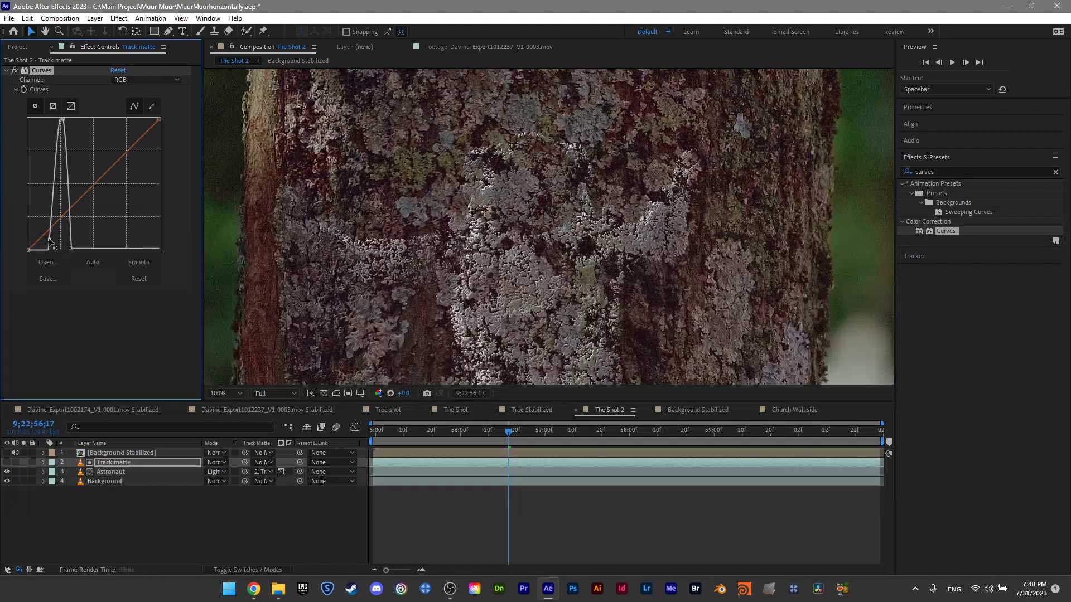
scroll(474, 292, down, 2)
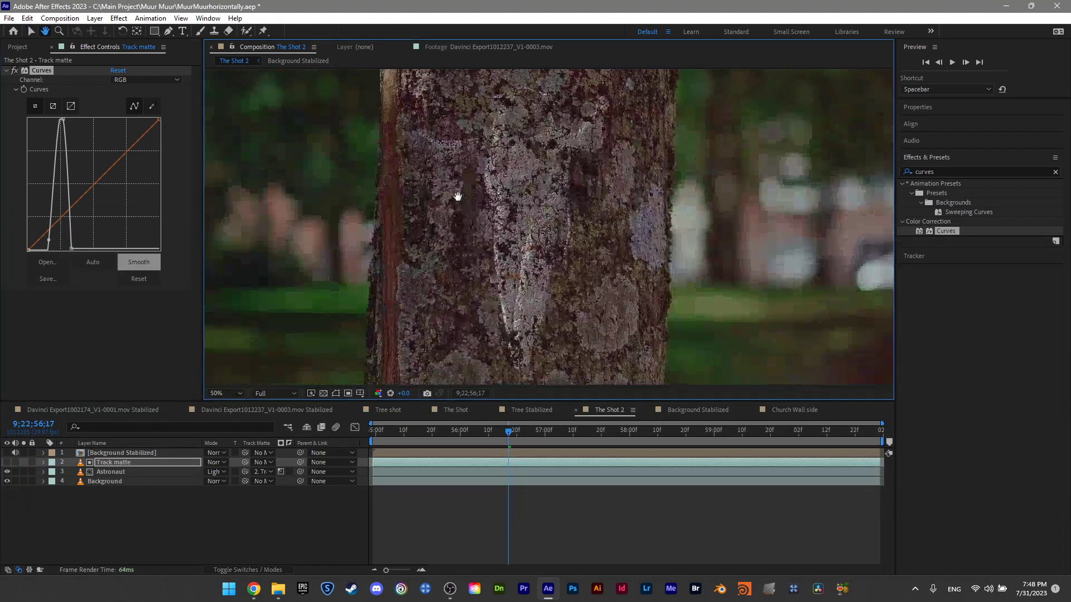
scroll(531, 275, up, 2)
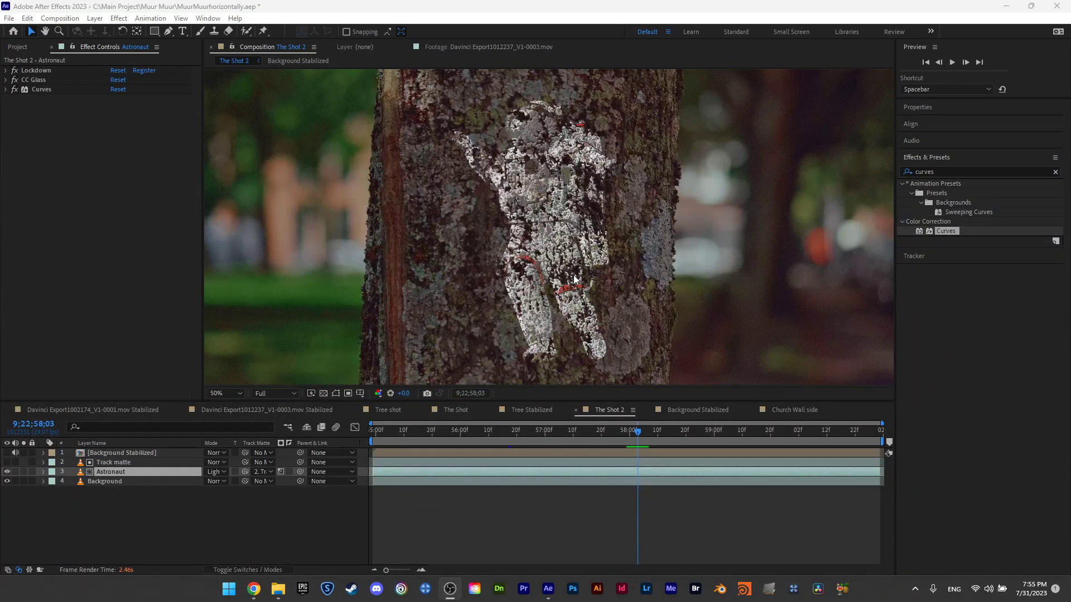
click(305, 60)
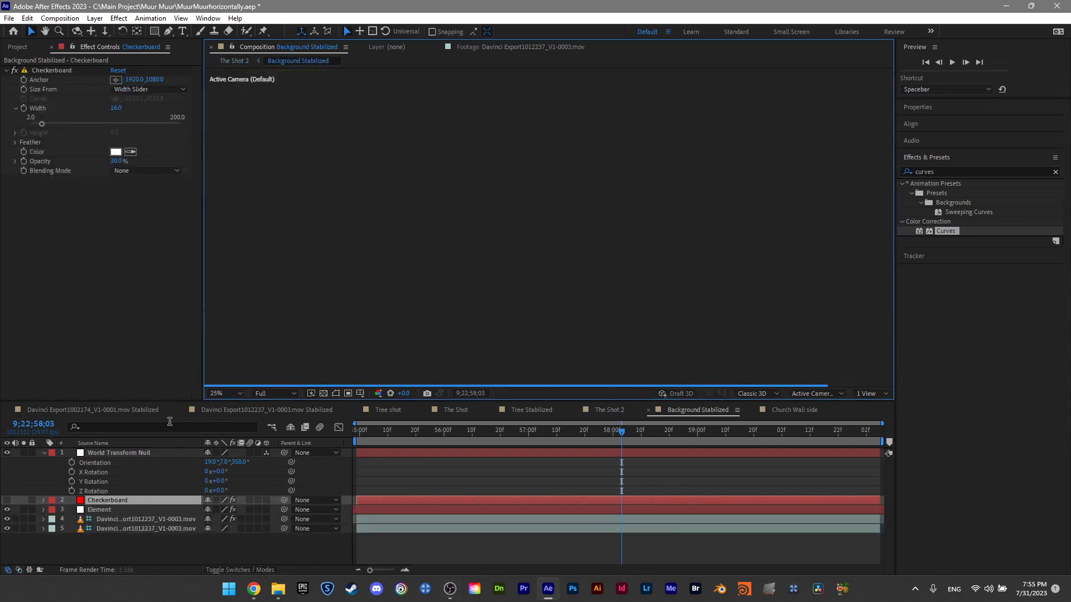
Step: Set Element's Add Lighting preset to Warm under Render Settings > Lighting
click(100, 509)
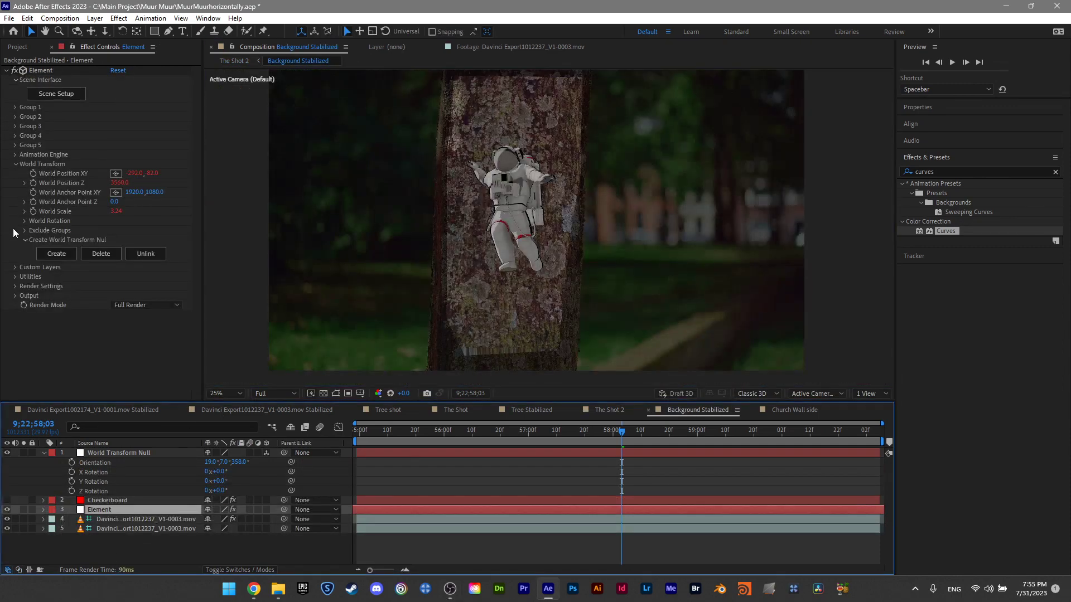
scroll(564, 200, up, 2)
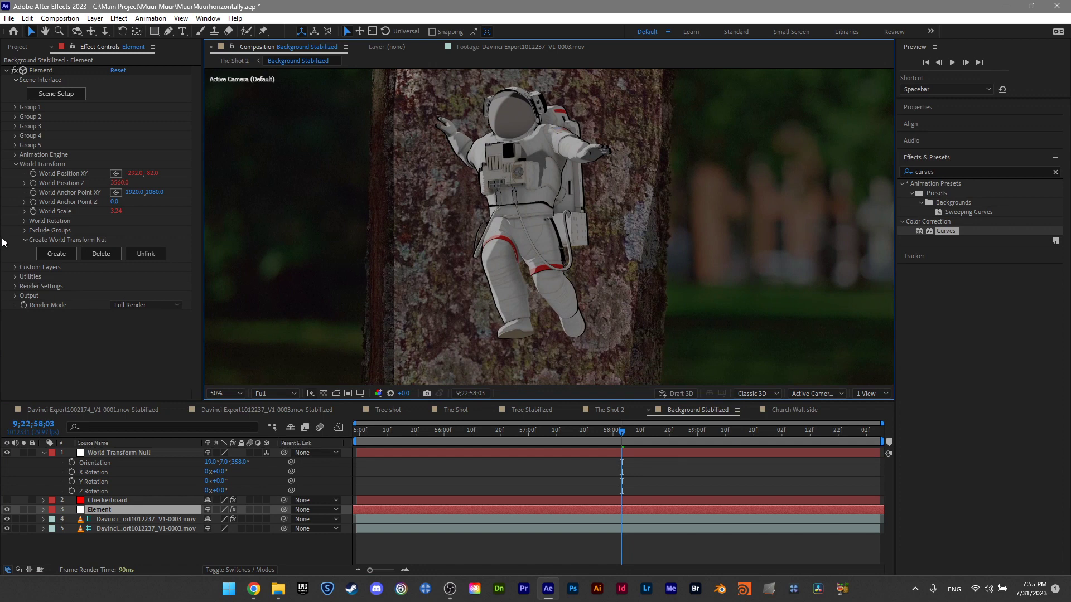
click(15, 287)
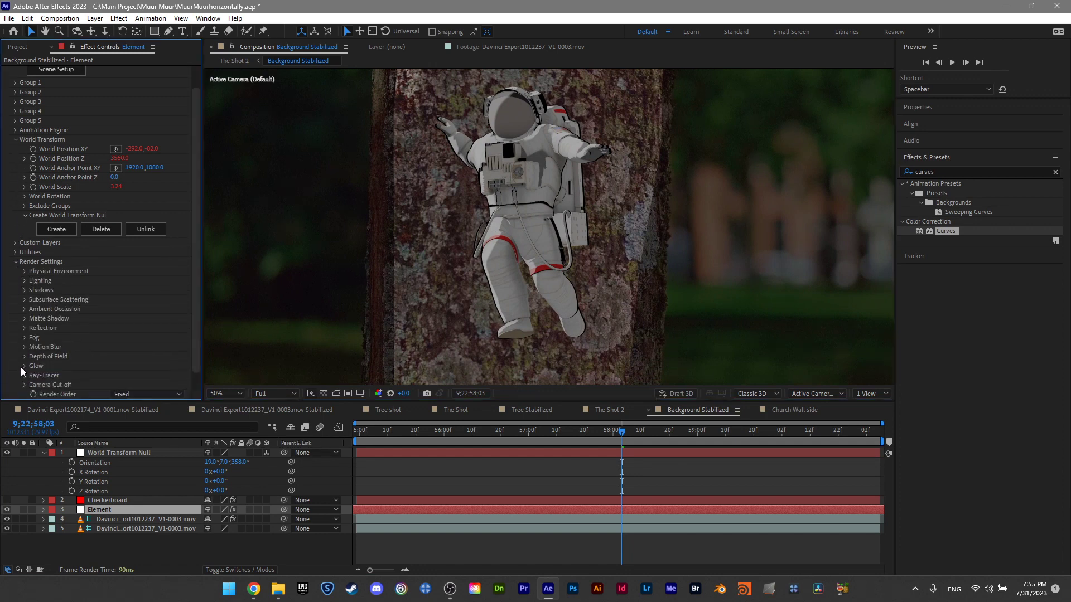
click(24, 281)
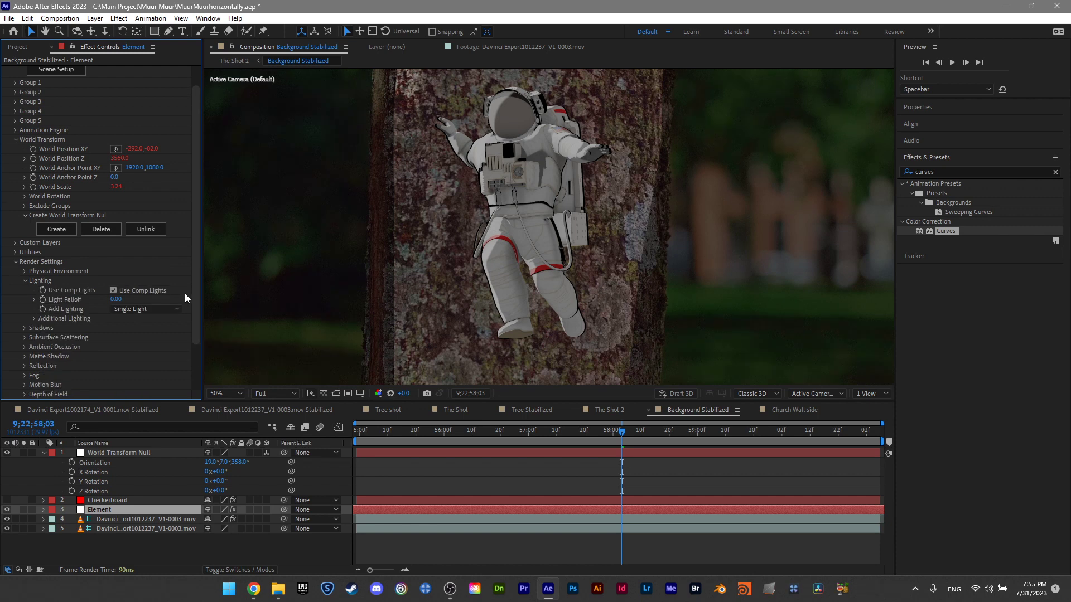
click(35, 319)
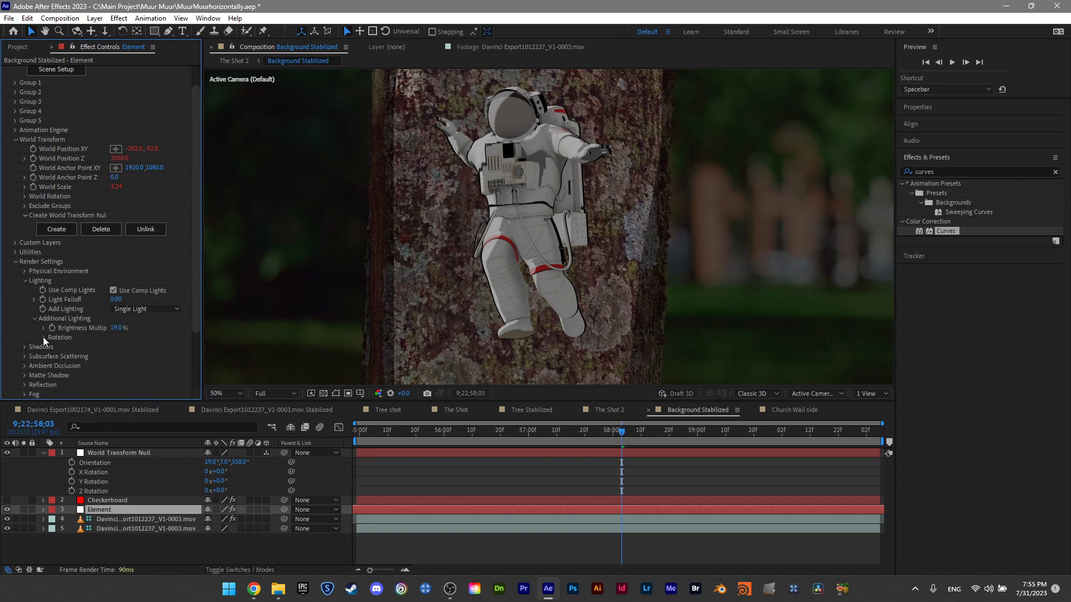
click(44, 337)
click(161, 310)
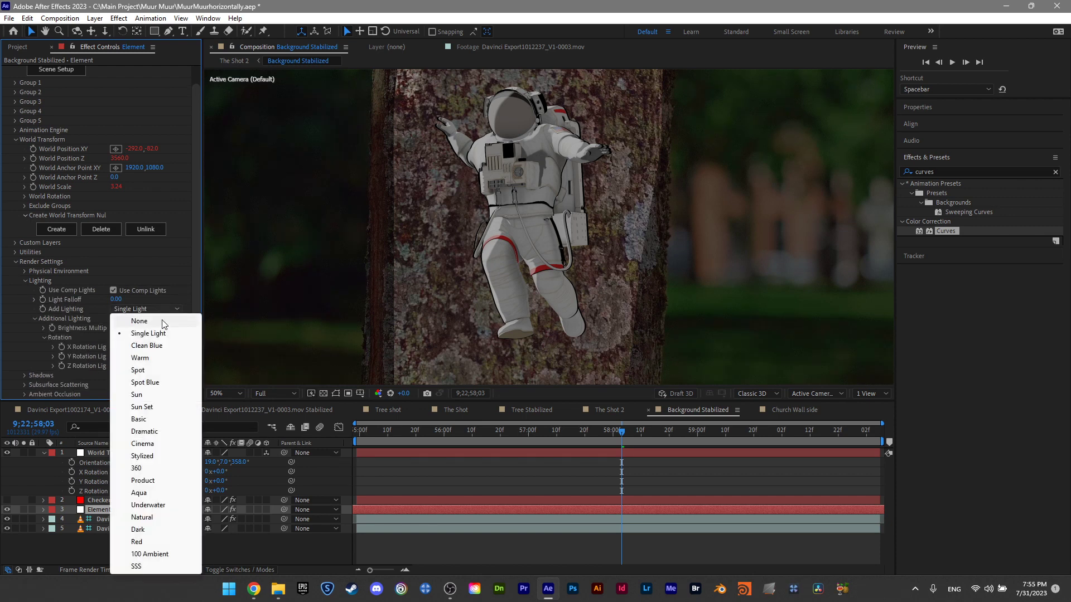
click(140, 358)
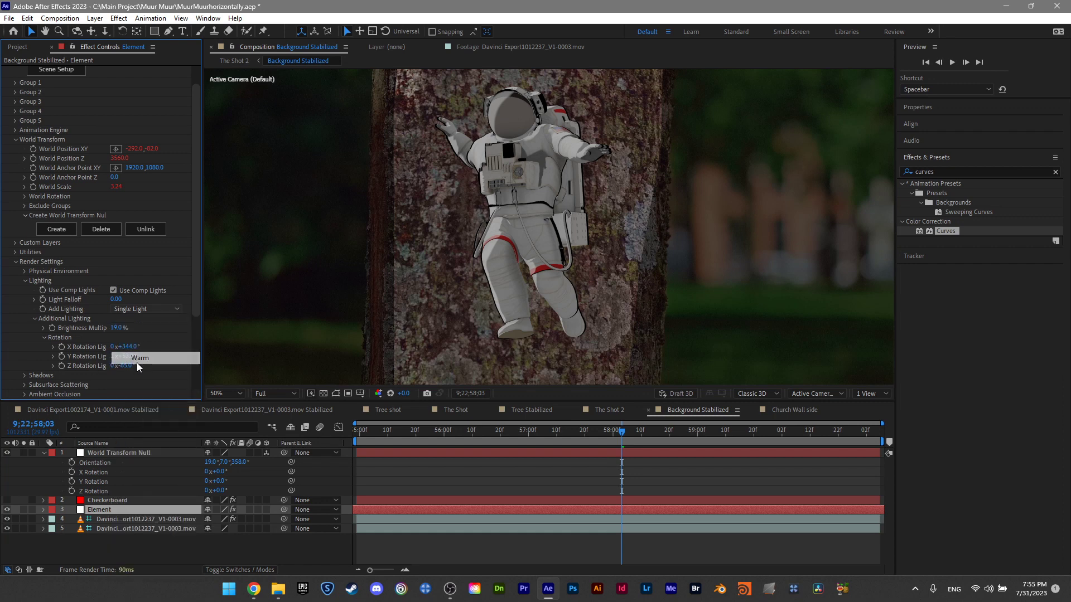
Step: Check the Warm-lit astronaut in The Shot 2, then return to Background Stabilized
key(h)
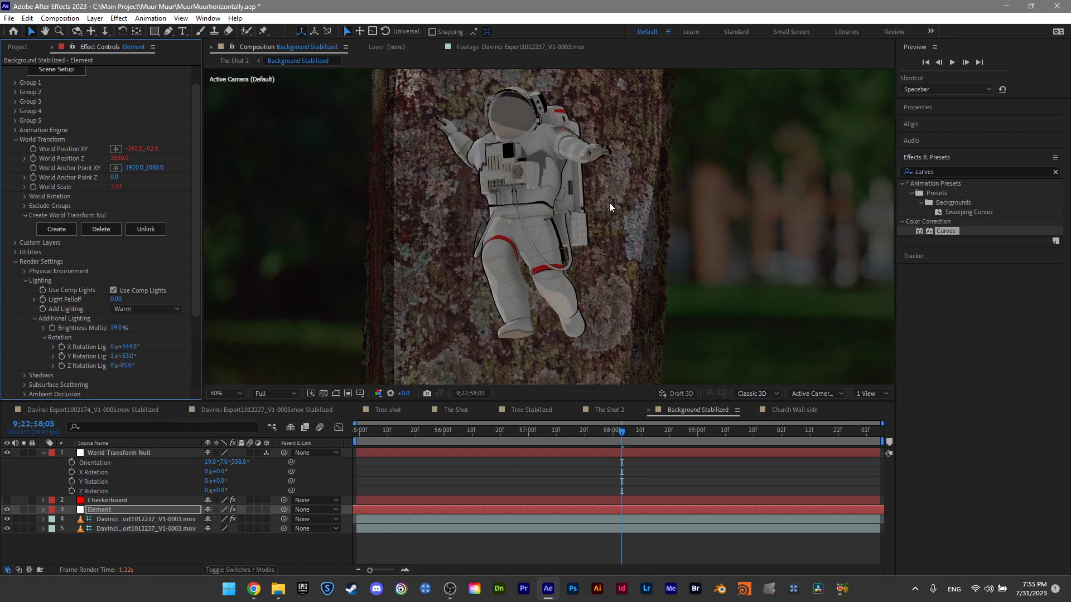
drag(560, 160, 586, 259)
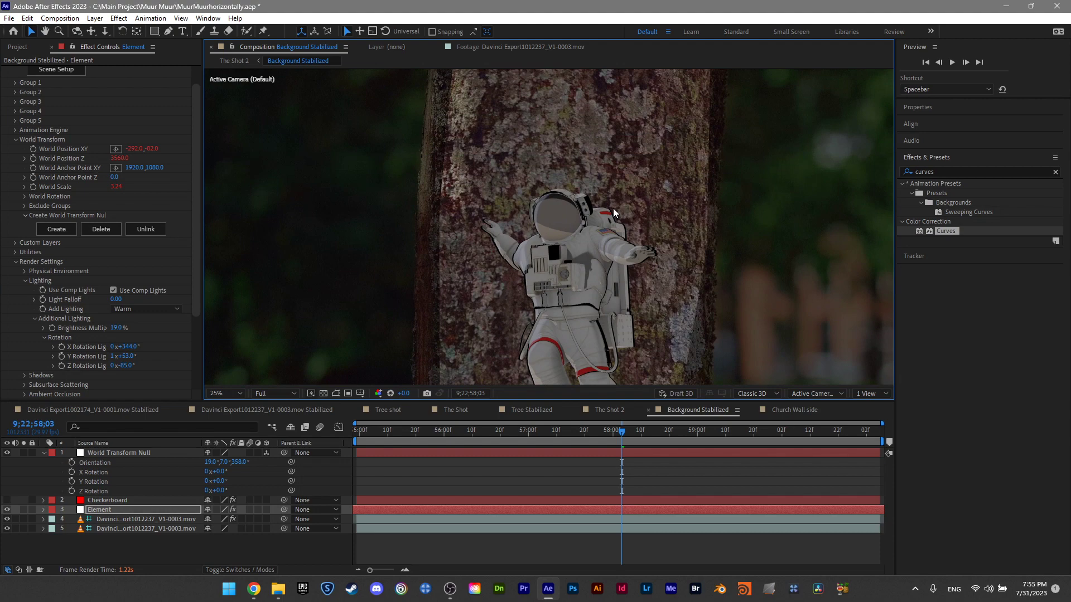
scroll(641, 172, down, 2)
click(240, 62)
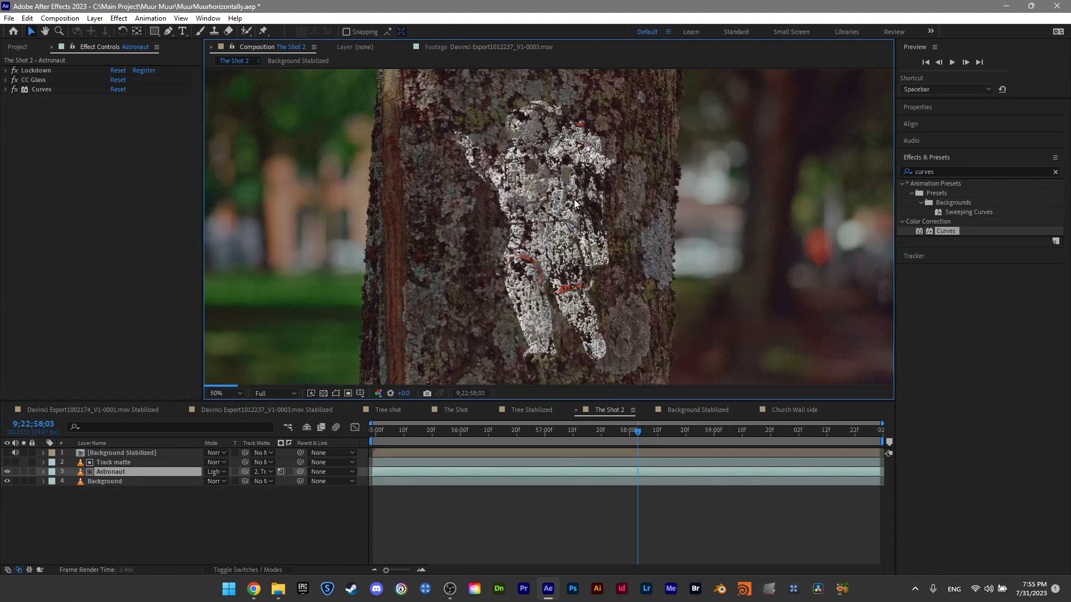
scroll(557, 202, down, 2)
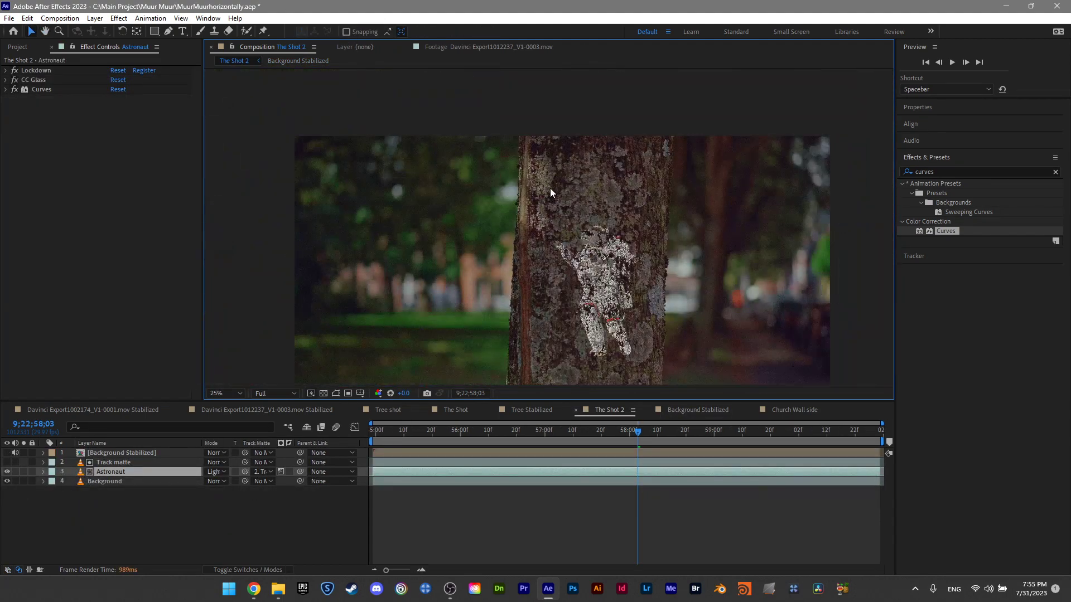
scroll(627, 268, up, 2)
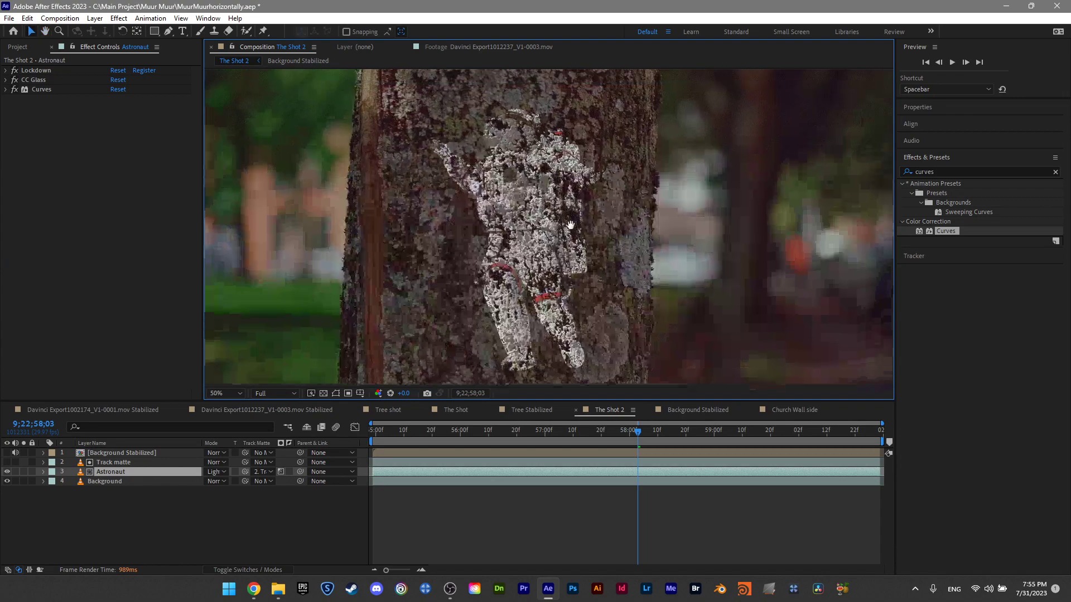
click(297, 61)
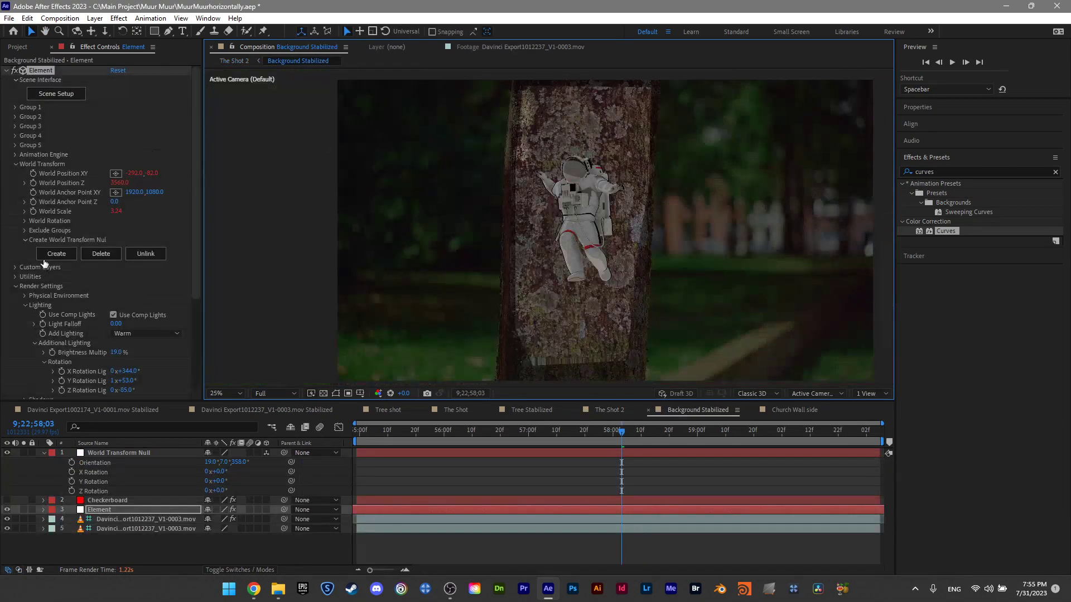
scroll(524, 219, up, 2)
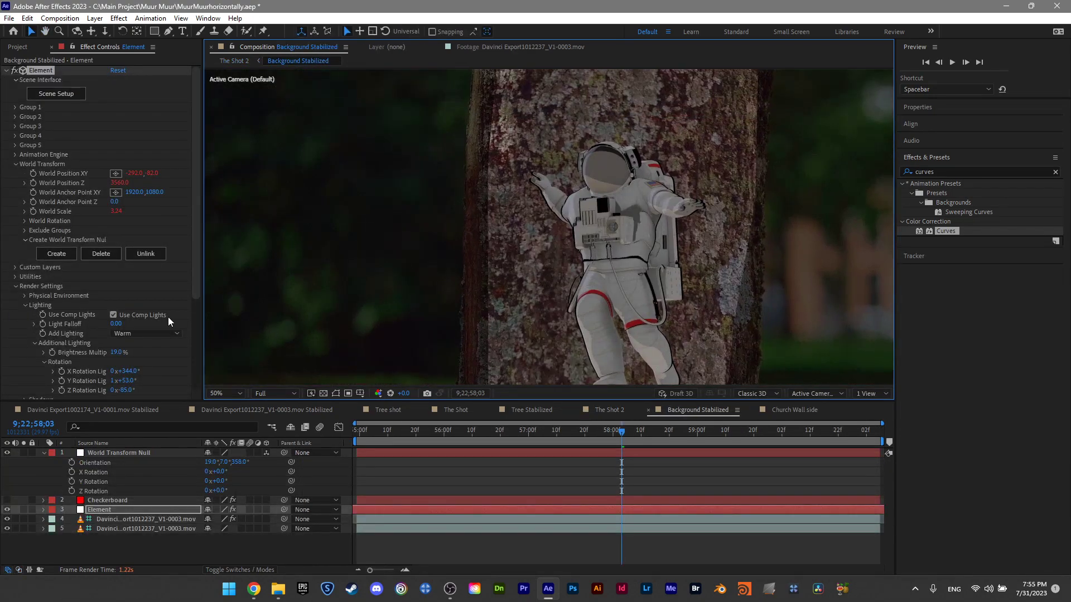
Step: Change the Add Lighting preset to Sun Set and re-angle the light's X rotation
click(142, 334)
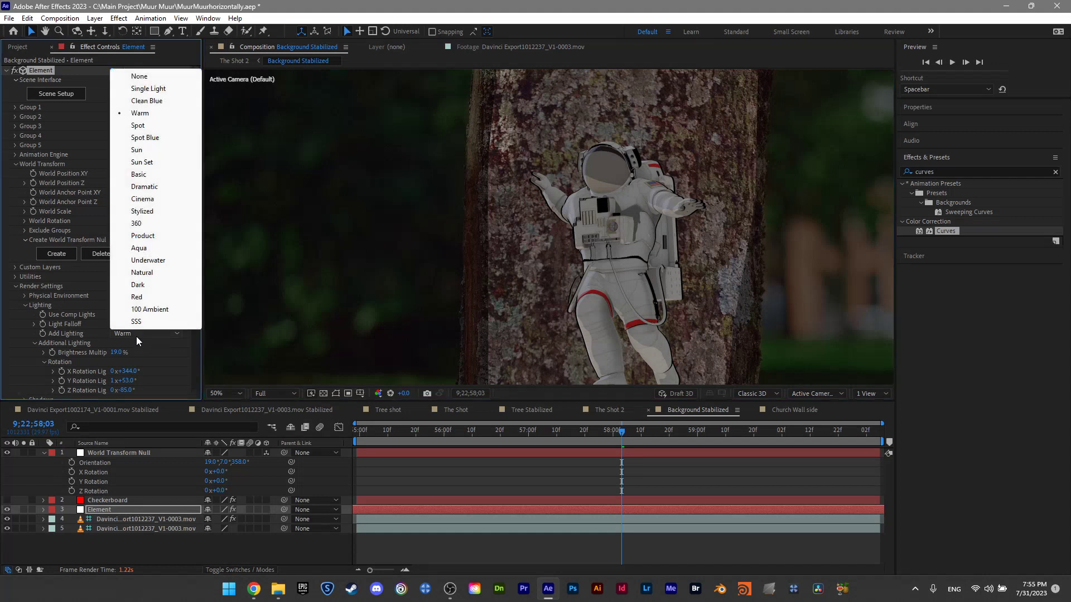
click(142, 163)
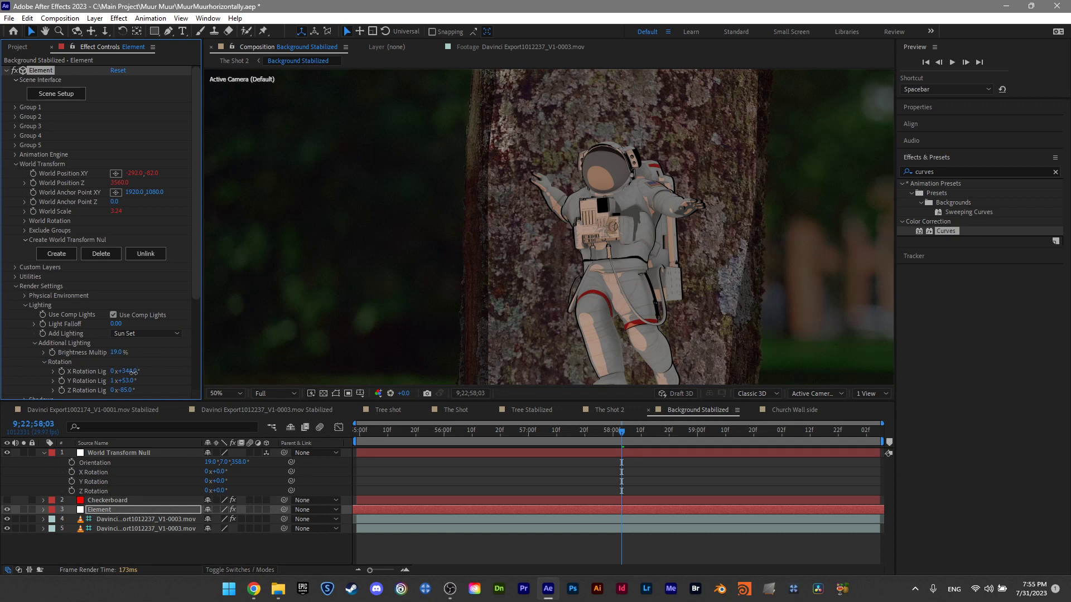
drag(126, 372, 153, 389)
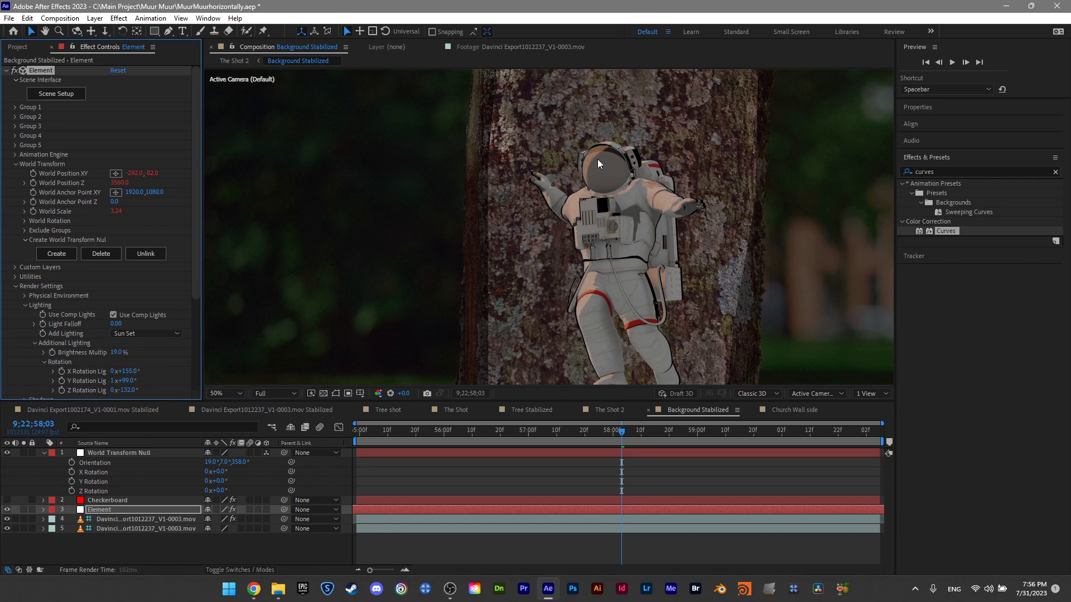
Step: Raise the Brightness Multiplier to 73% and view The Shot 2 composition
scroll(597, 159, down, 5)
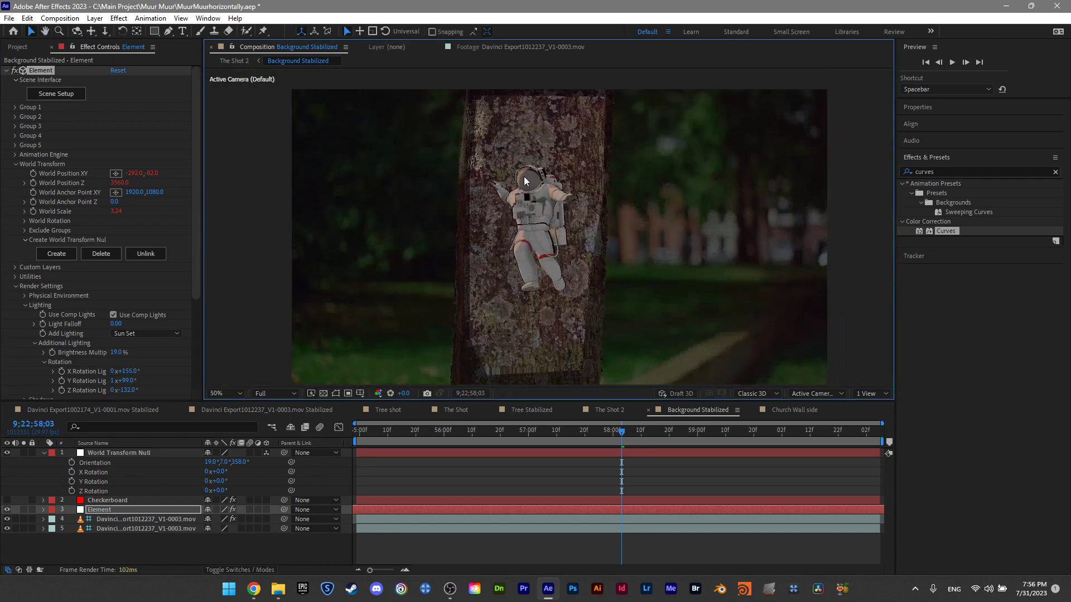
scroll(524, 176, up, 5)
scroll(665, 263, down, 4)
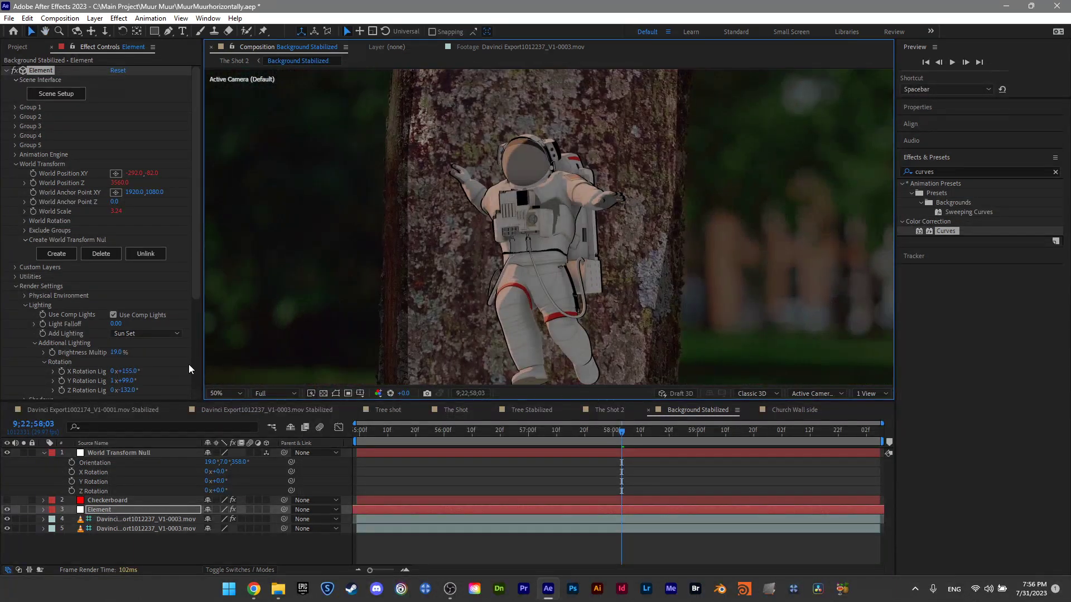
drag(118, 353, 136, 355)
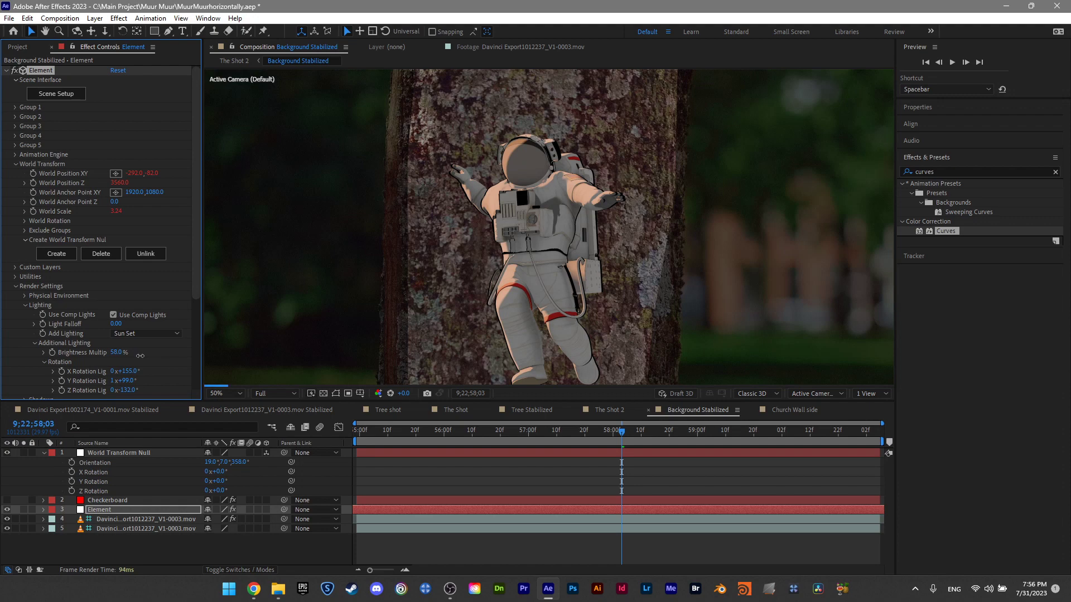
drag(148, 356, 149, 356)
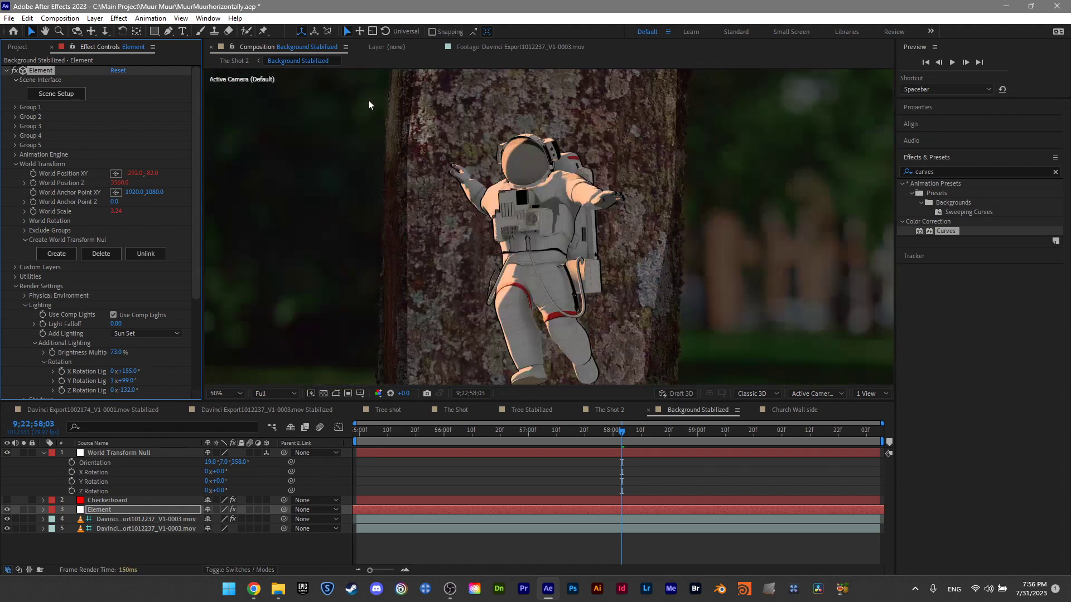
click(239, 61)
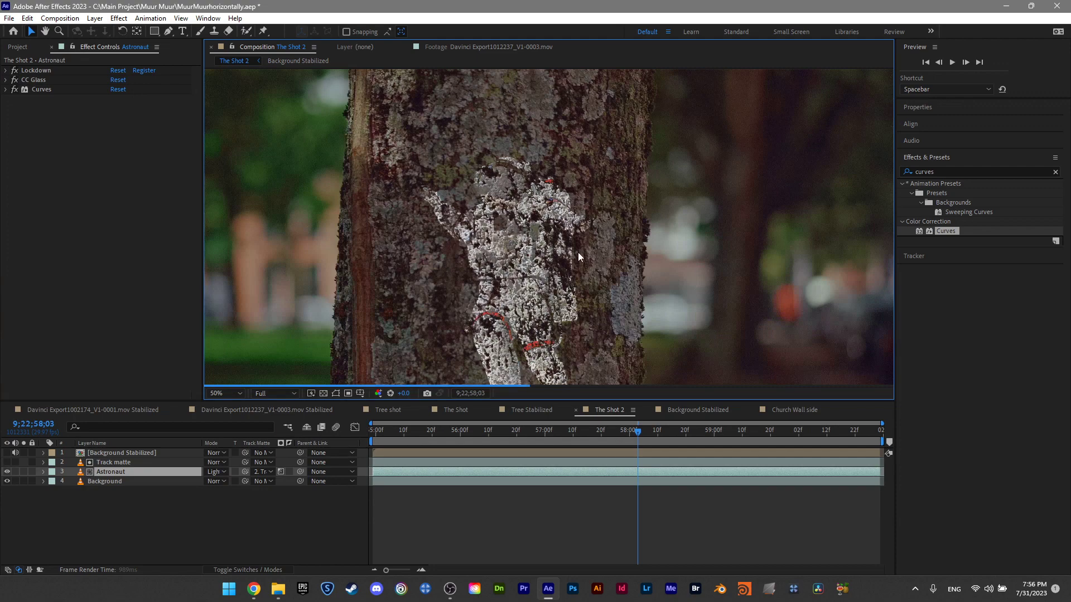
Step: Review the Astronaut's CC Glass settings, then duplicate the Background layer as Background 2
click(624, 397)
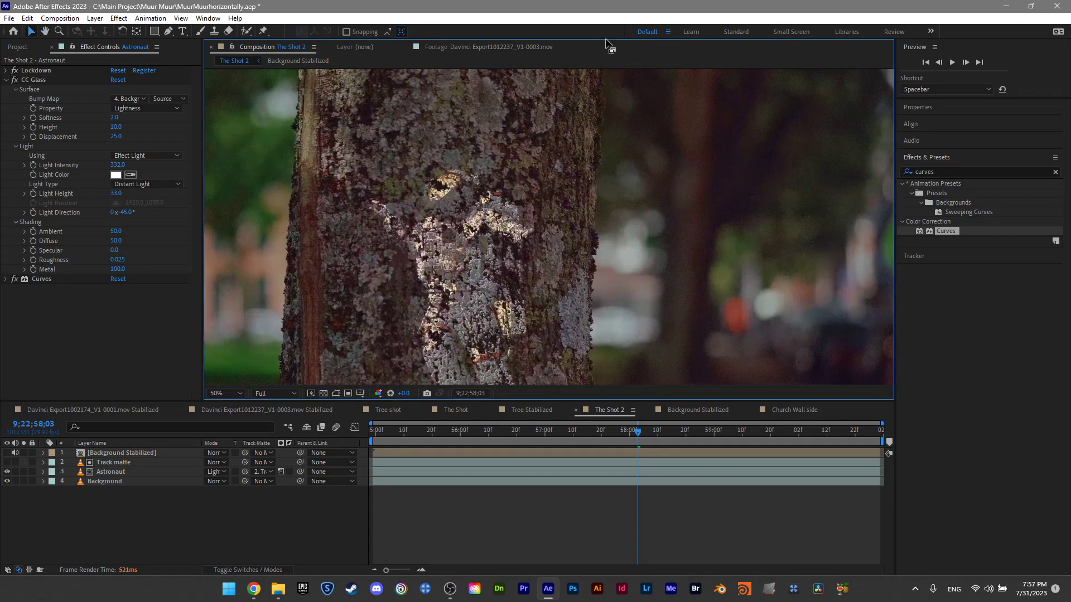
click(106, 481)
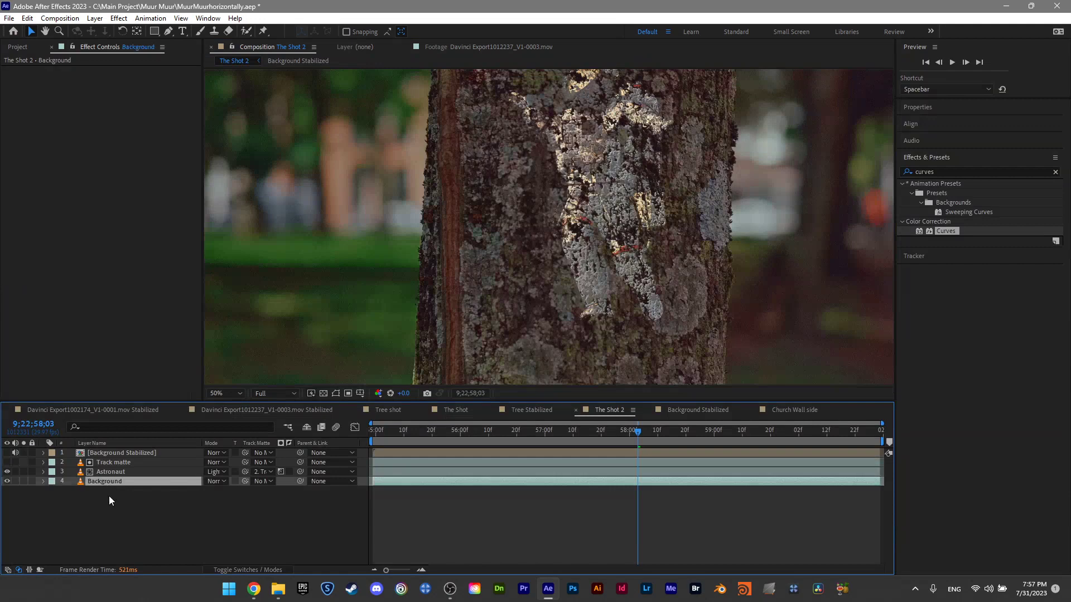
key(ctrl+d)
Step: Move Background 2 to the top and draw a mask along the trunk edge
drag(111, 483, 123, 451)
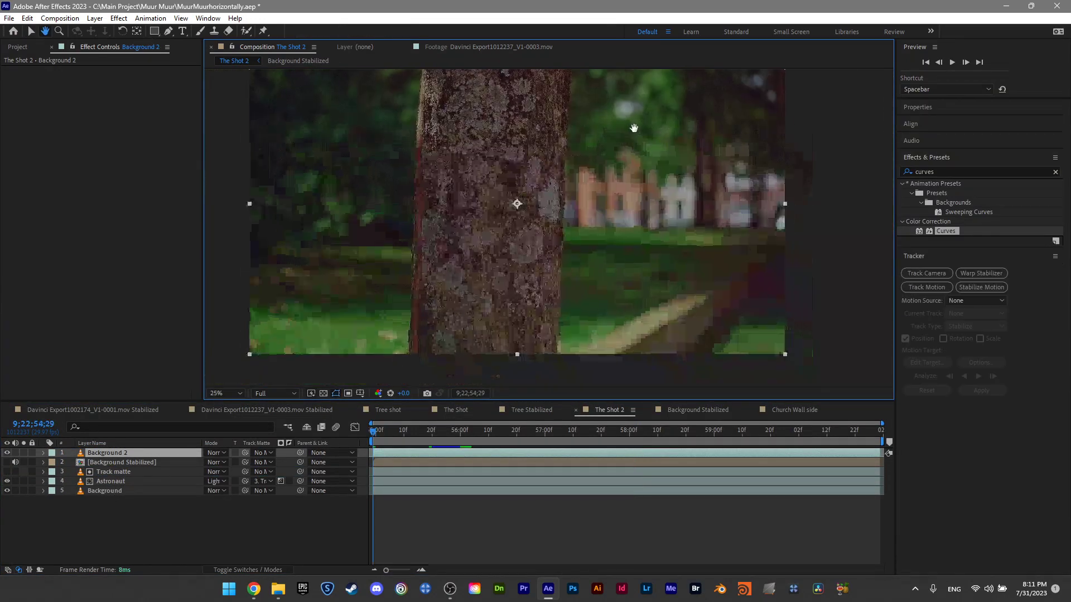
key(g)
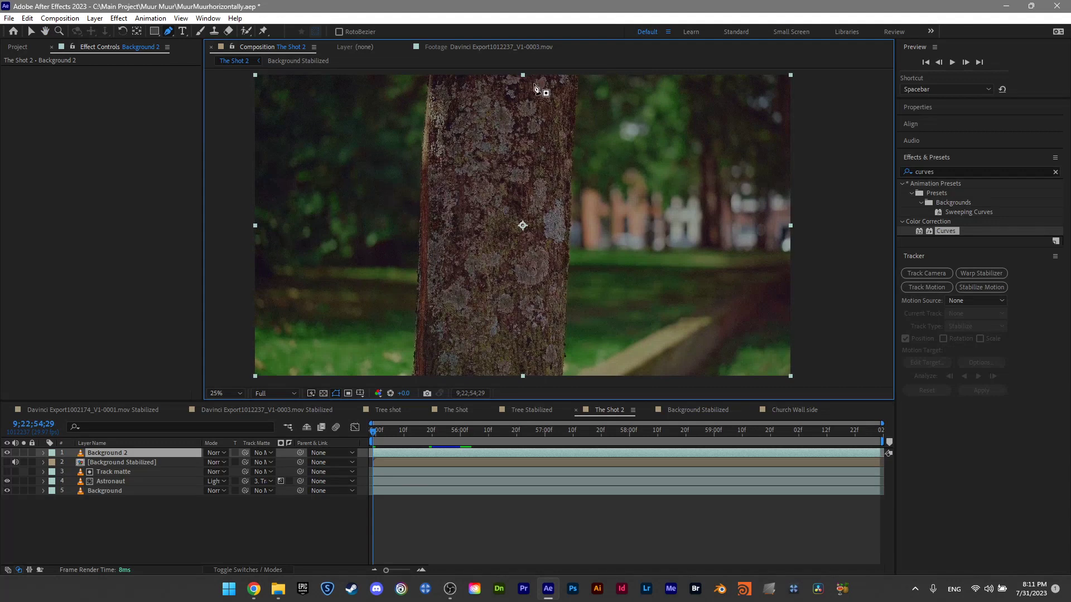
key(comma)
drag(541, 146, 538, 155)
click(536, 179)
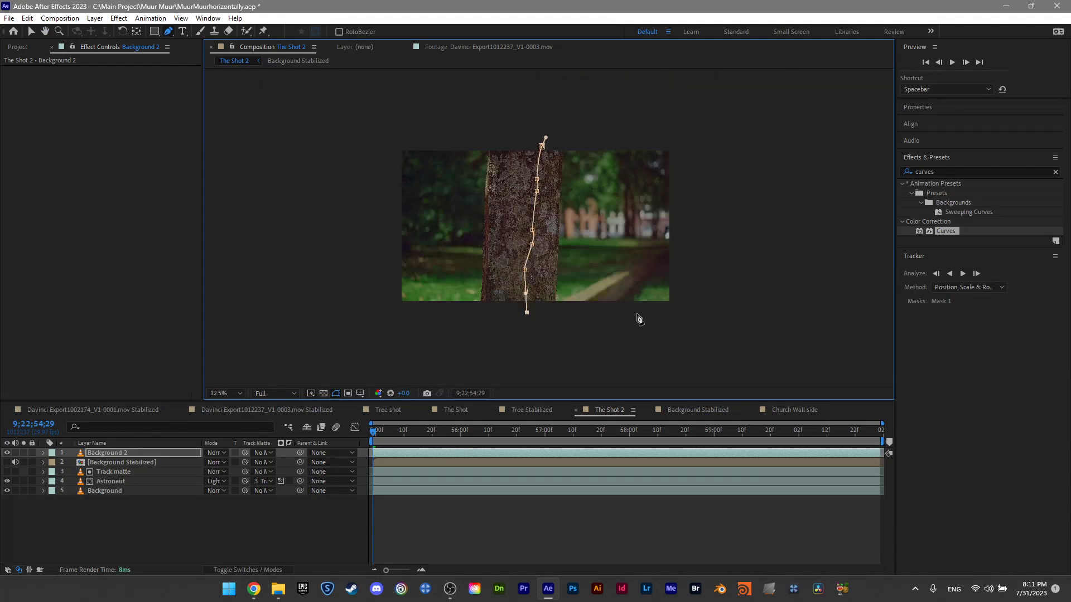
click(689, 314)
click(690, 142)
click(542, 147)
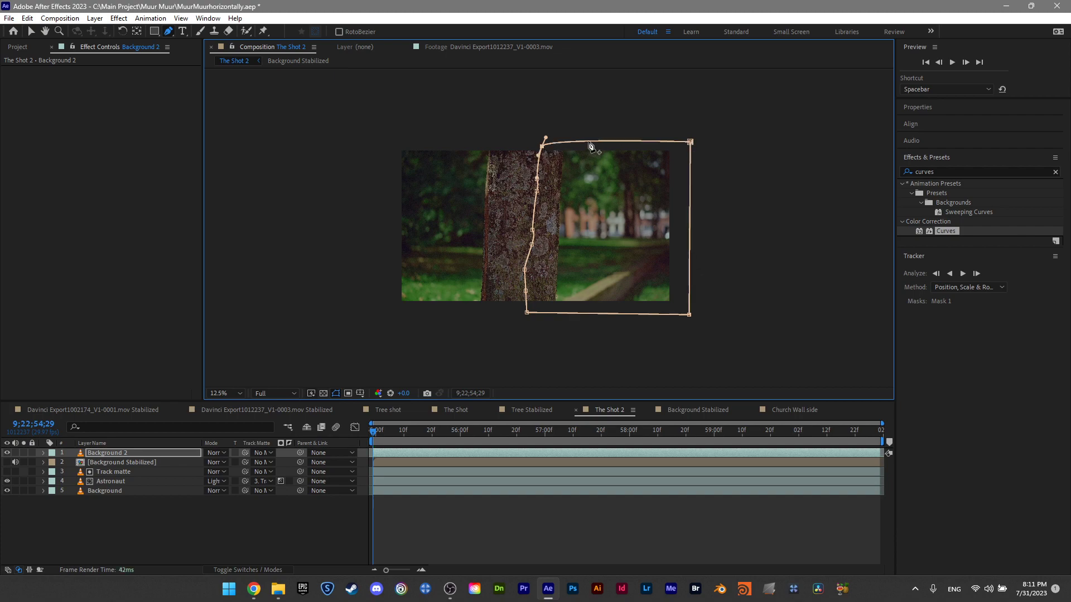
Step: Feather the mask to 660 pixels and track it forward through the shot
scroll(596, 152, up, 3)
scroll(552, 173, down, 2)
scroll(551, 173, up, 2)
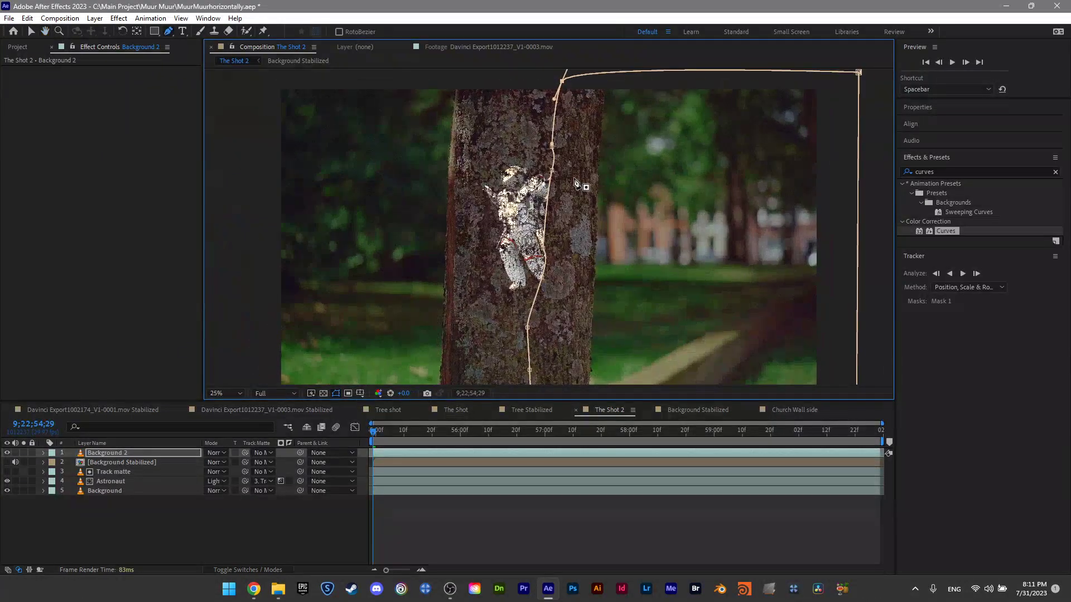
key(f)
drag(221, 474, 613, 481)
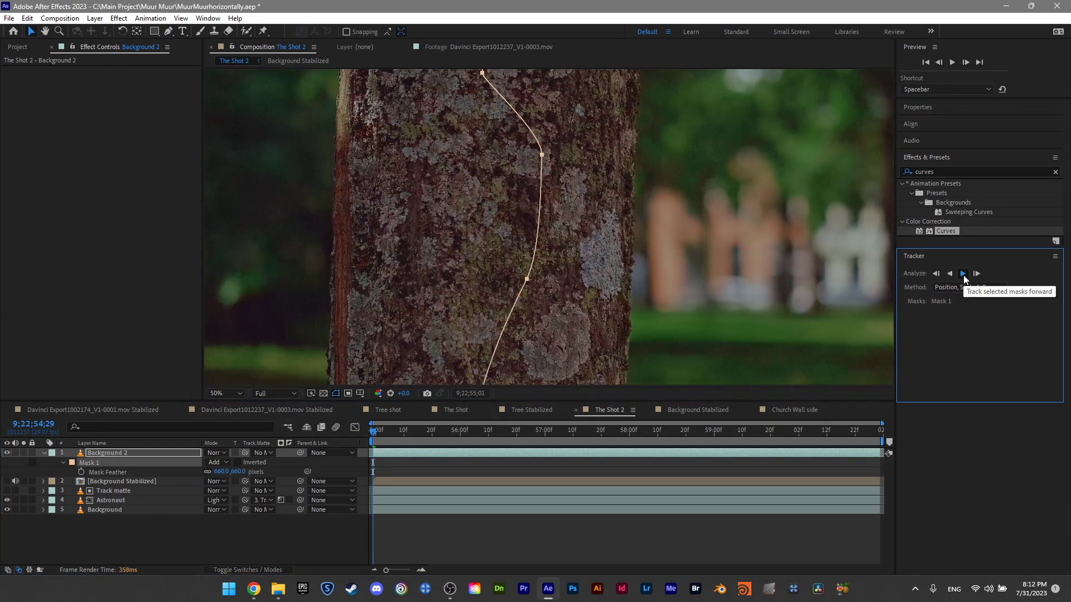
click(963, 274)
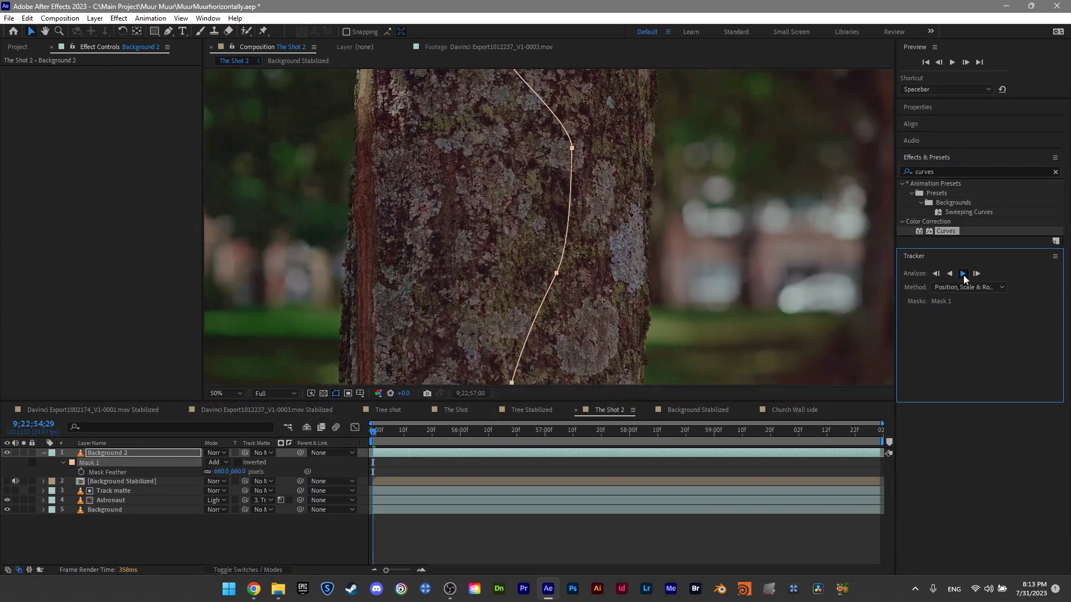